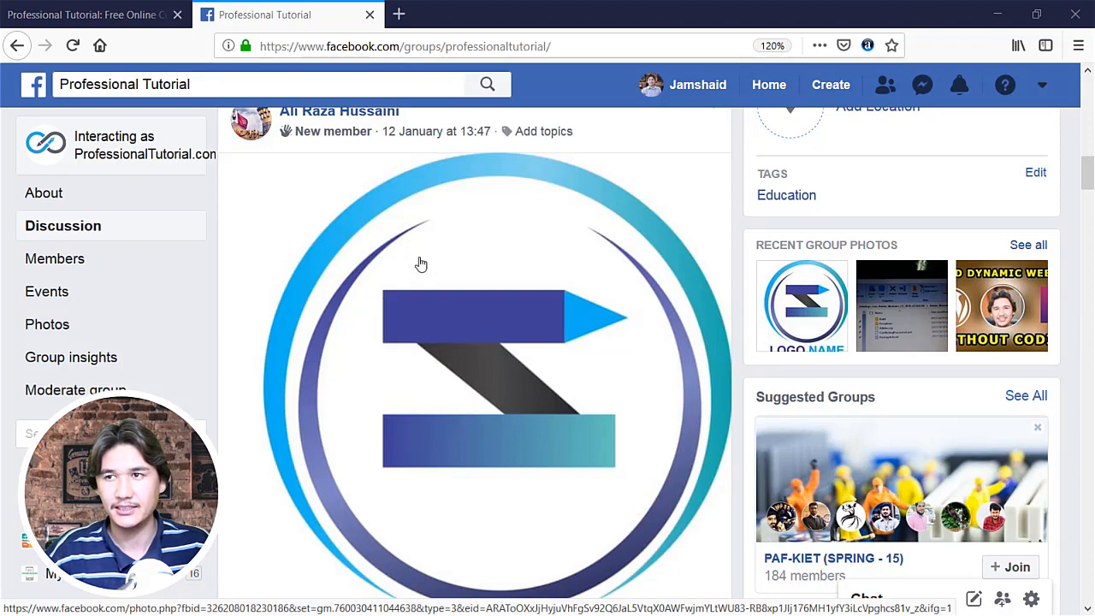
Step: View the circular logo post and its comments enlarged, and return to the group discussion
{"action": "scroll", "coordinate": [436, 304], "scroll_direction": "down", "scroll_amount": 5}
{"action": "scroll", "coordinate": [436, 304], "scroll_direction": "up", "scroll_amount": 2}
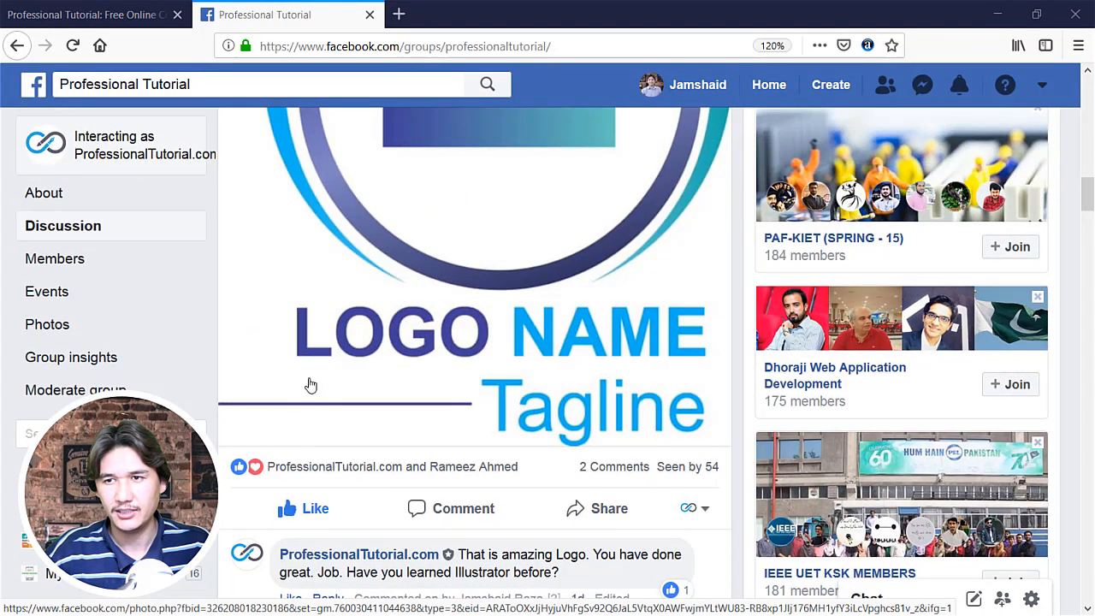
{"action": "left_click", "coordinate": [310, 385]}
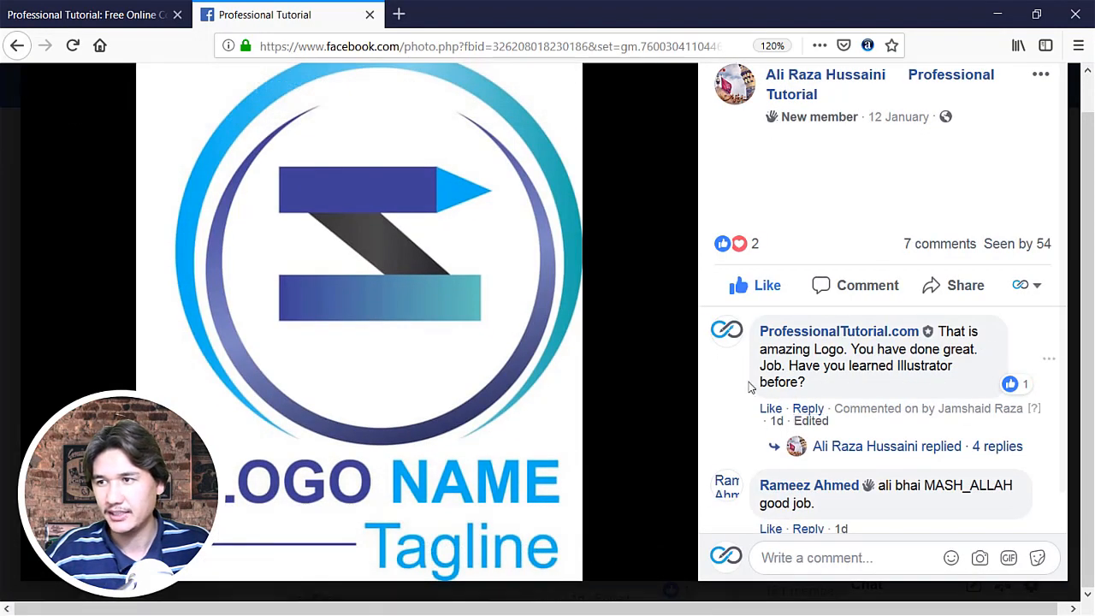
{"action": "scroll", "coordinate": [752, 389], "scroll_direction": "down", "scroll_amount": 1}
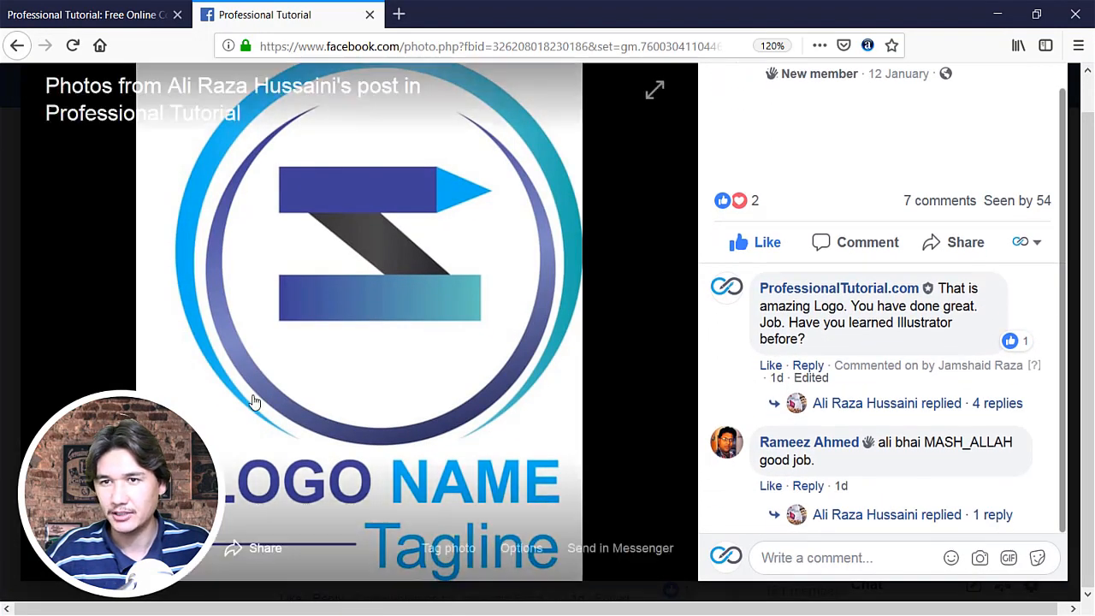
{"action": "left_click", "coordinate": [10, 303]}
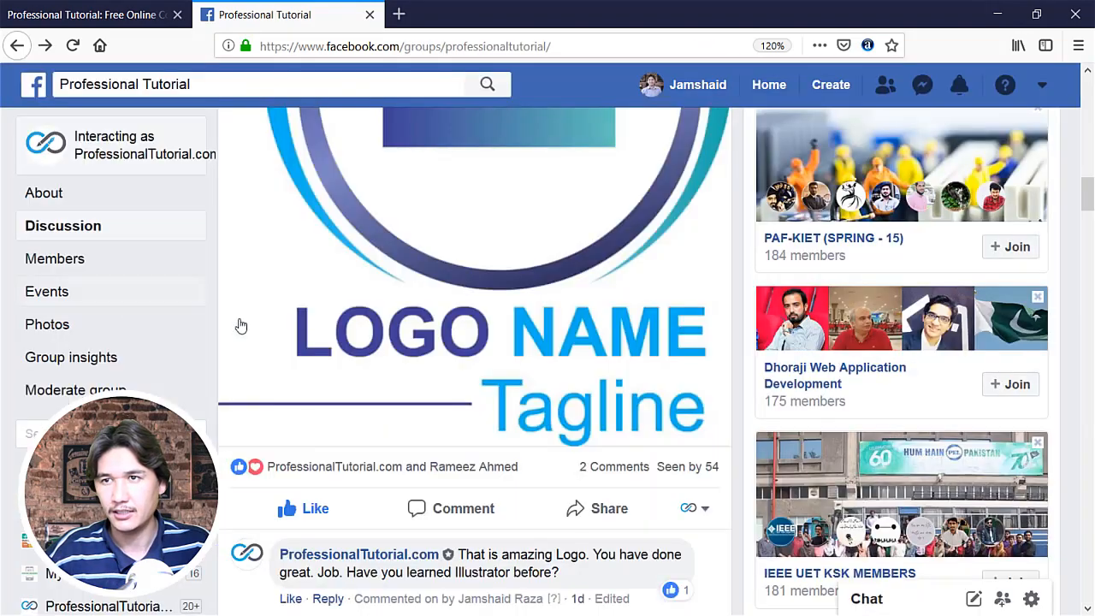
Step: Show all the comments on the YouTube practice post in the group discussion
{"action": "scroll", "coordinate": [350, 340], "scroll_direction": "up", "scroll_amount": 14}
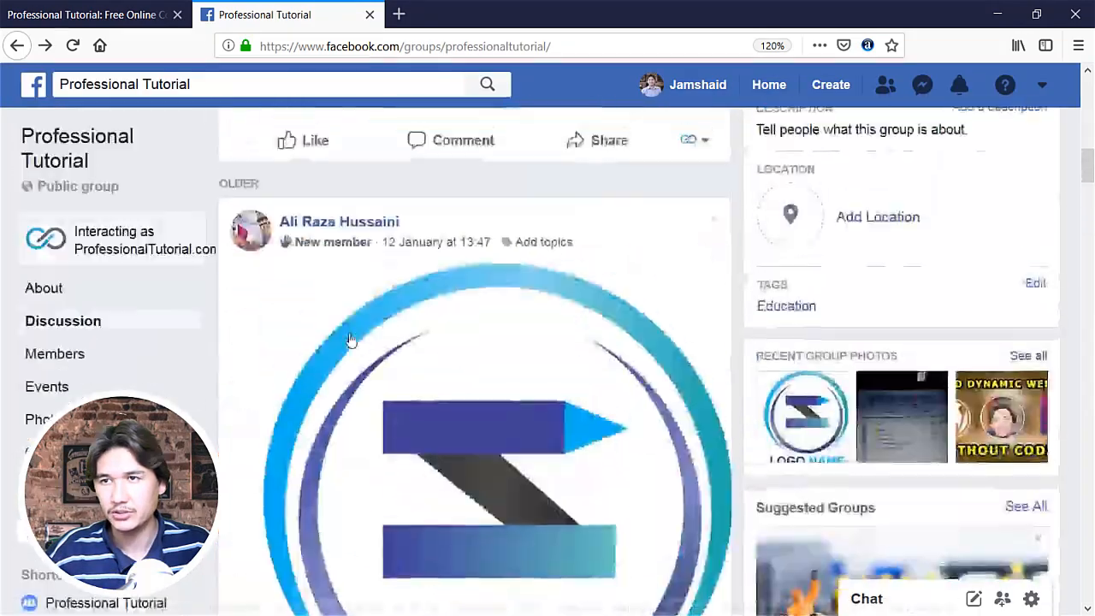
{"action": "scroll", "coordinate": [349, 339], "scroll_direction": "down", "scroll_amount": 3}
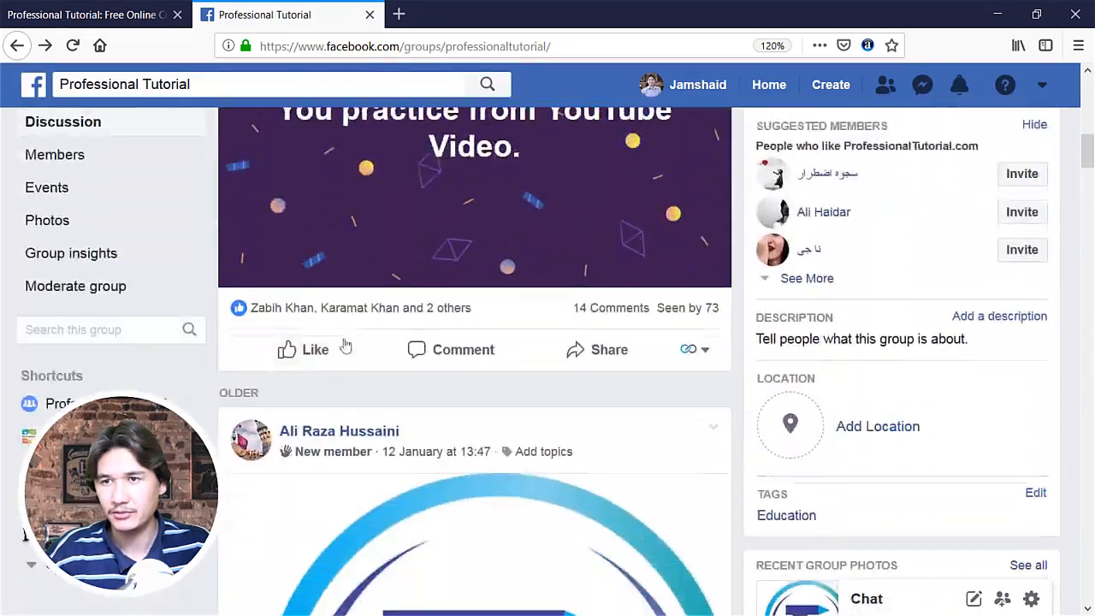
{"action": "left_click", "coordinate": [599, 307]}
{"action": "scroll", "coordinate": [409, 340], "scroll_direction": "down", "scroll_amount": 3}
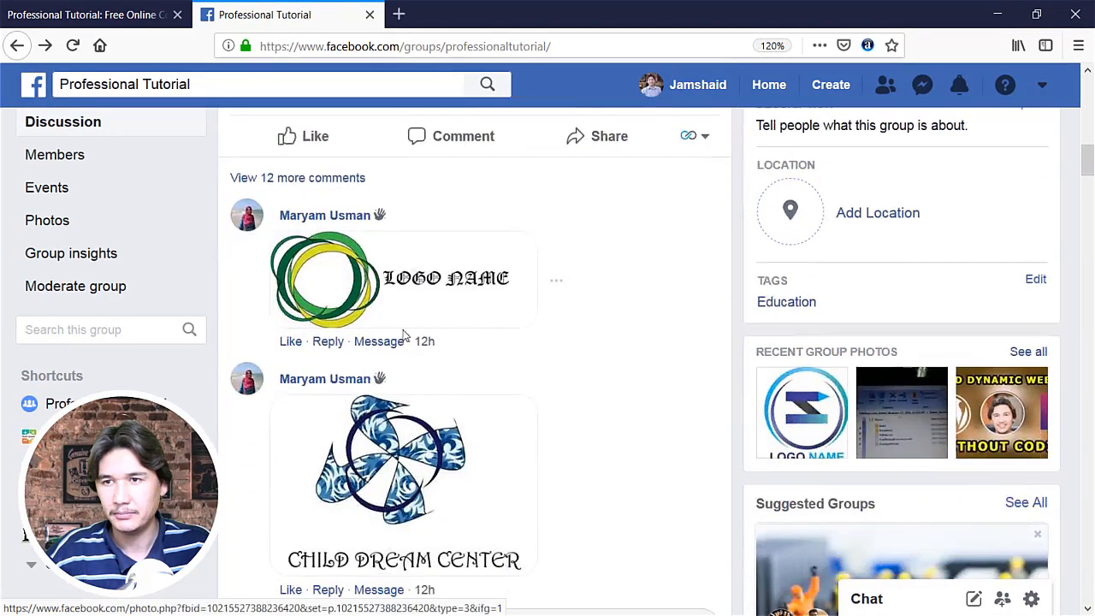
{"action": "scroll", "coordinate": [291, 229], "scroll_direction": "down", "scroll_amount": 3}
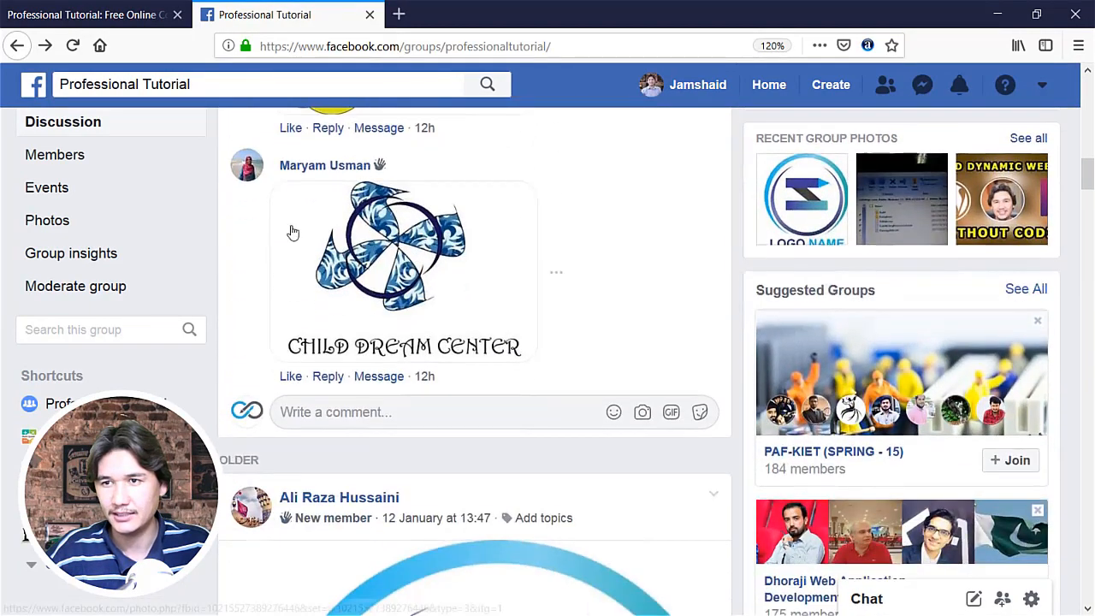
{"action": "scroll", "coordinate": [288, 232], "scroll_direction": "up", "scroll_amount": 3}
{"action": "left_click", "coordinate": [309, 179]}
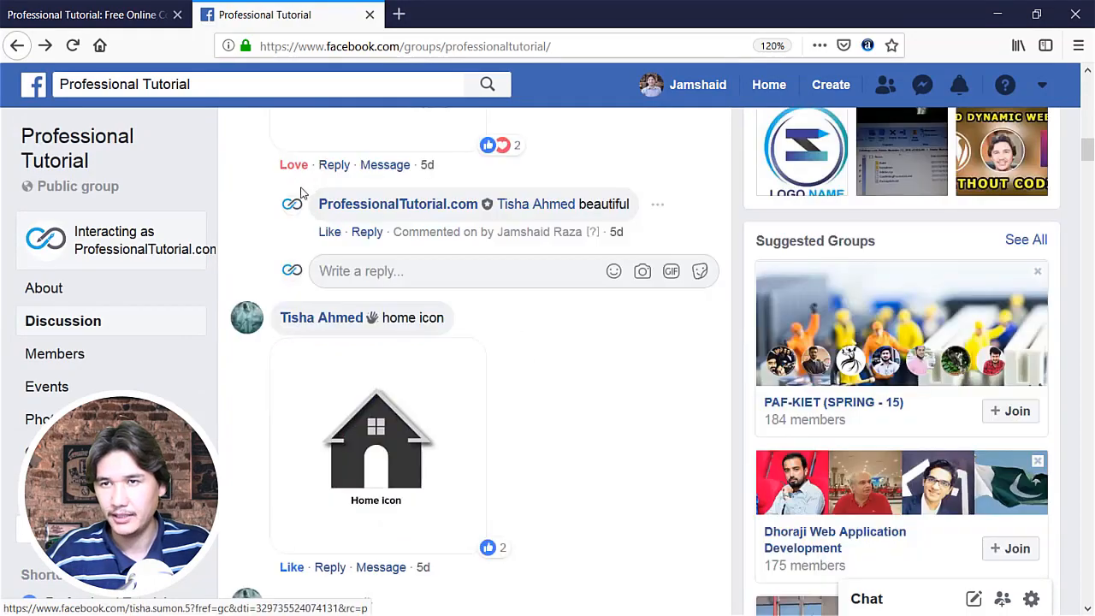
Step: Examine the members' logo submissions and feedback in the practice post's comments
{"action": "scroll", "coordinate": [311, 350], "scroll_direction": "down", "scroll_amount": 5}
{"action": "scroll", "coordinate": [310, 347], "scroll_direction": "down", "scroll_amount": 12}
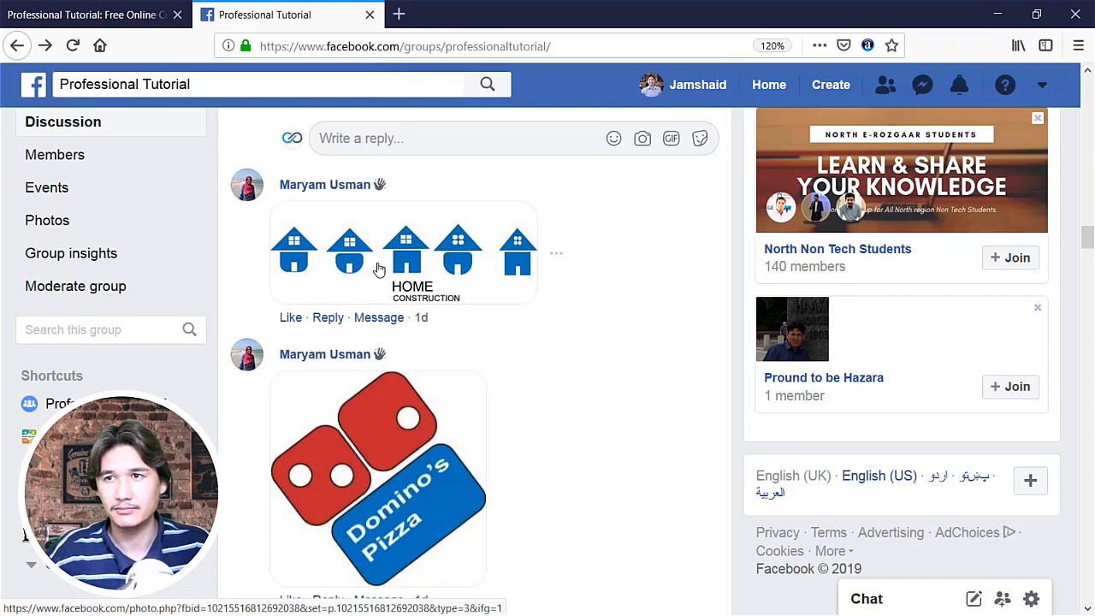
{"action": "scroll", "coordinate": [320, 339], "scroll_direction": "down", "scroll_amount": 1}
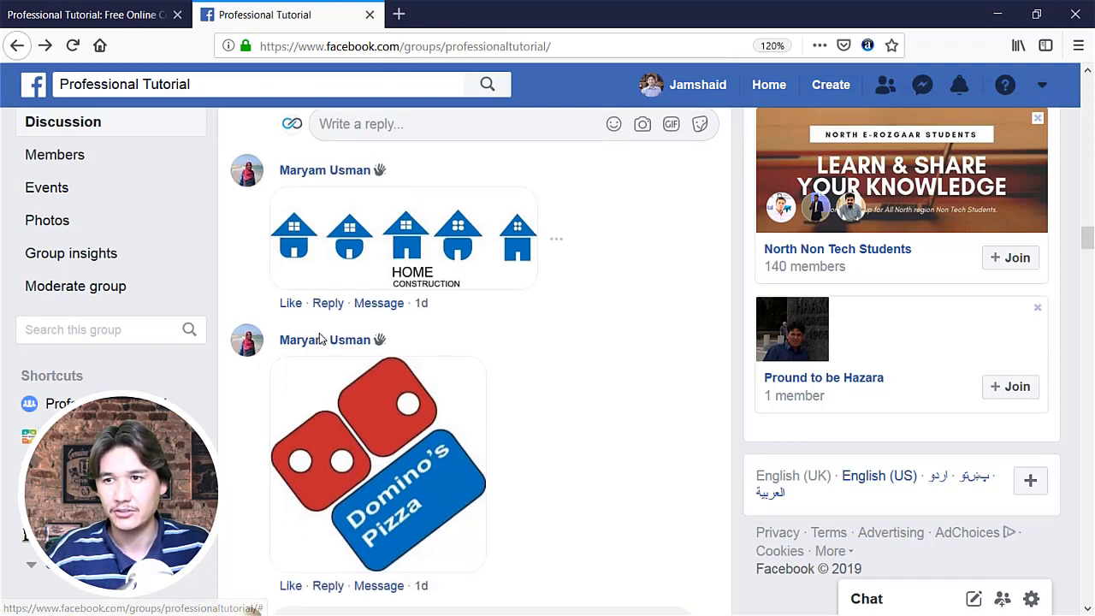
{"action": "scroll", "coordinate": [320, 339], "scroll_direction": "down", "scroll_amount": 3}
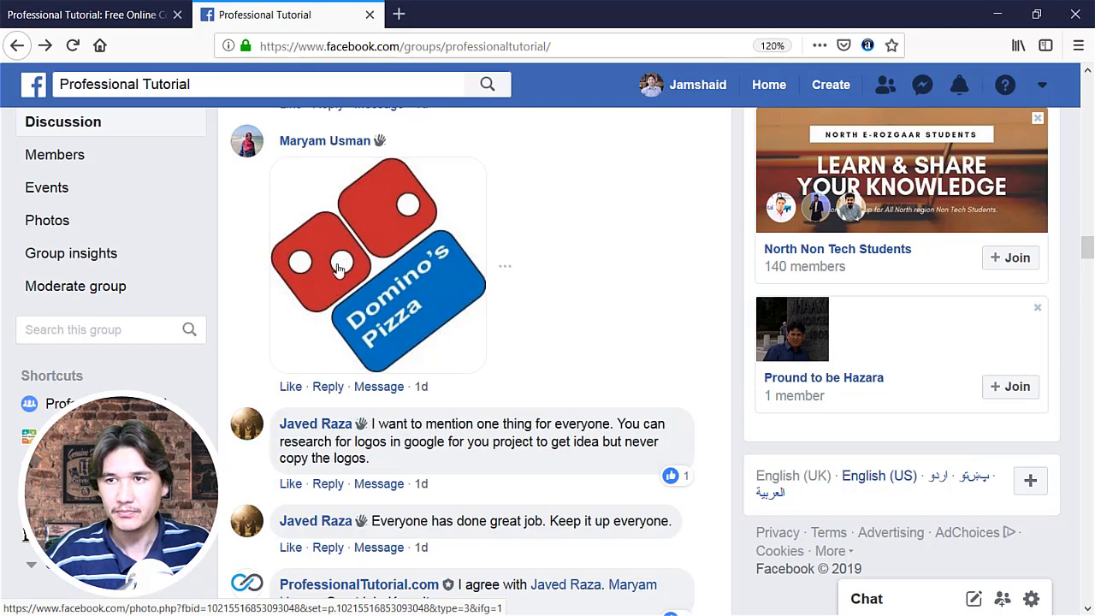
{"action": "scroll", "coordinate": [355, 292], "scroll_direction": "down", "scroll_amount": 6}
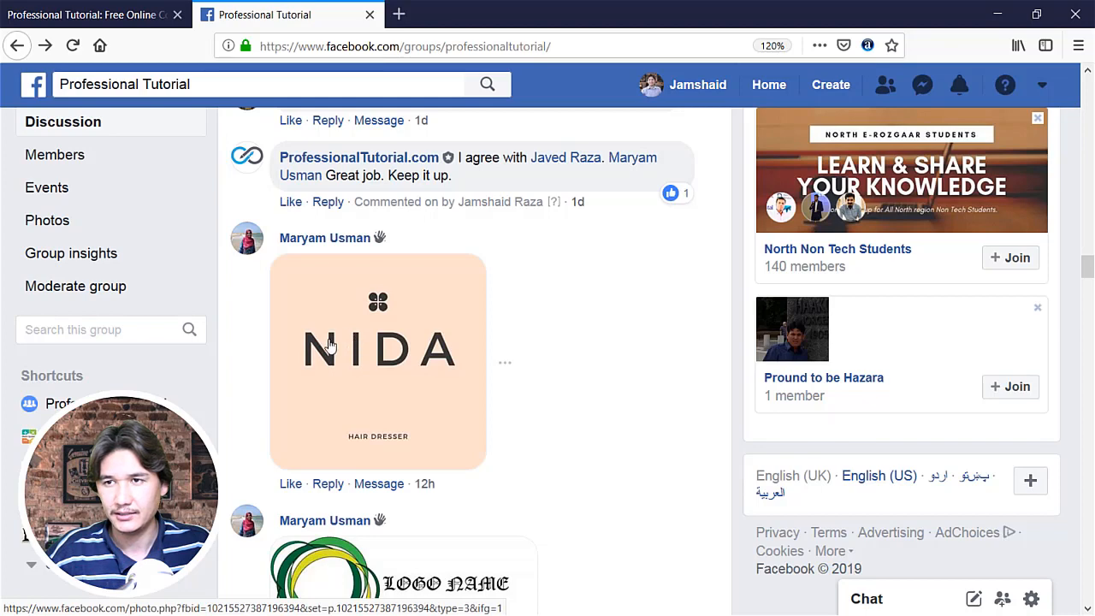
Step: View the NIDA Hair Dresser logo enlarged, close it, and review the green-ring and Child Dream Center logos
{"action": "left_click", "coordinate": [380, 310]}
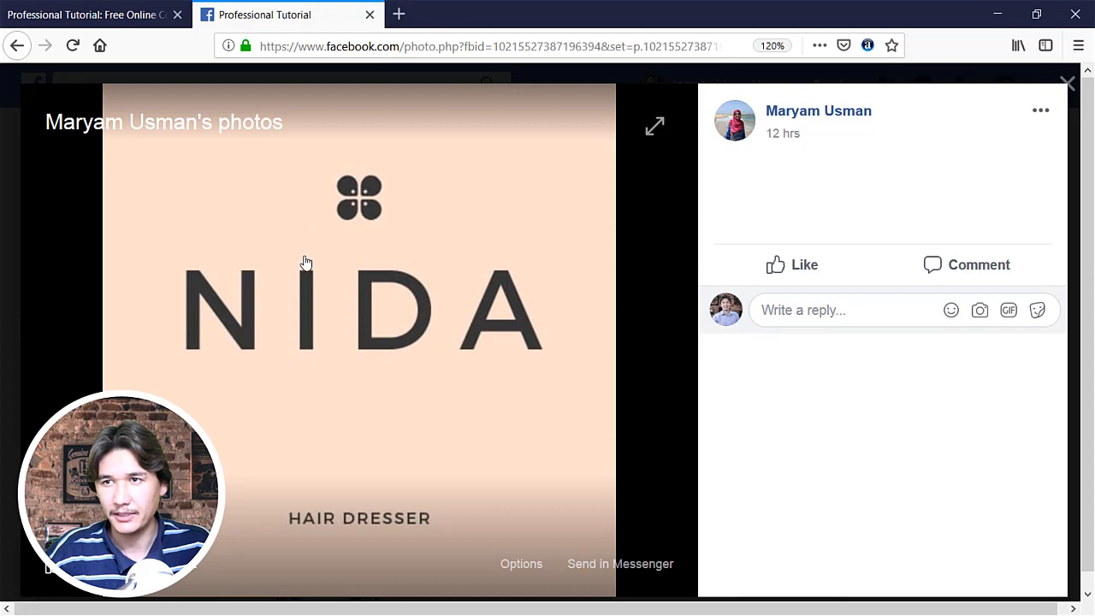
{"action": "left_click", "coordinate": [9, 261]}
{"action": "scroll", "coordinate": [242, 316], "scroll_direction": "down", "scroll_amount": 3}
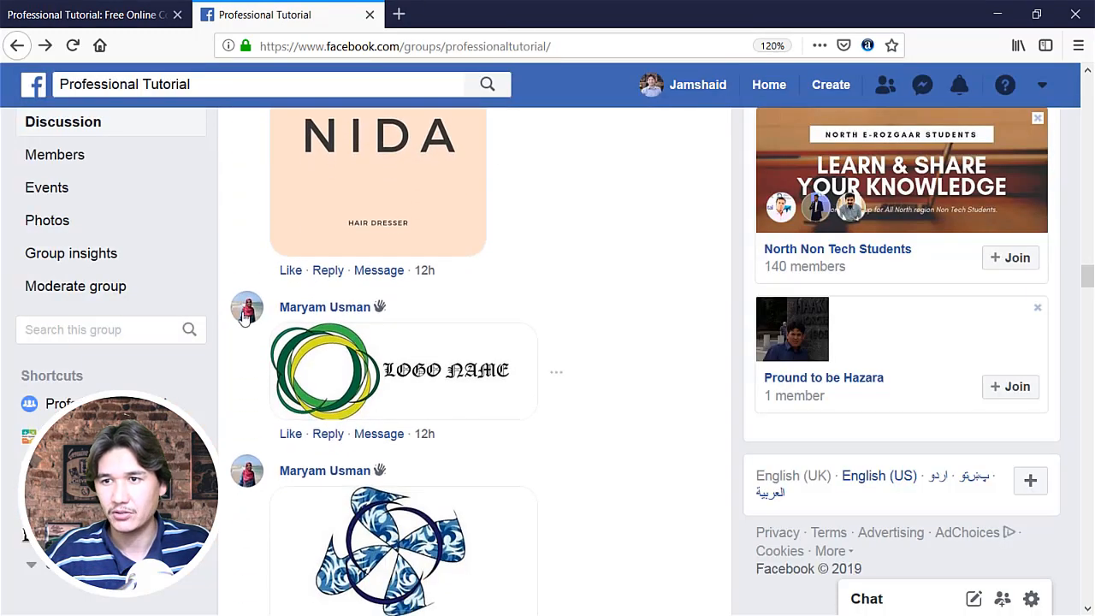
{"action": "scroll", "coordinate": [326, 275], "scroll_direction": "down", "scroll_amount": 2}
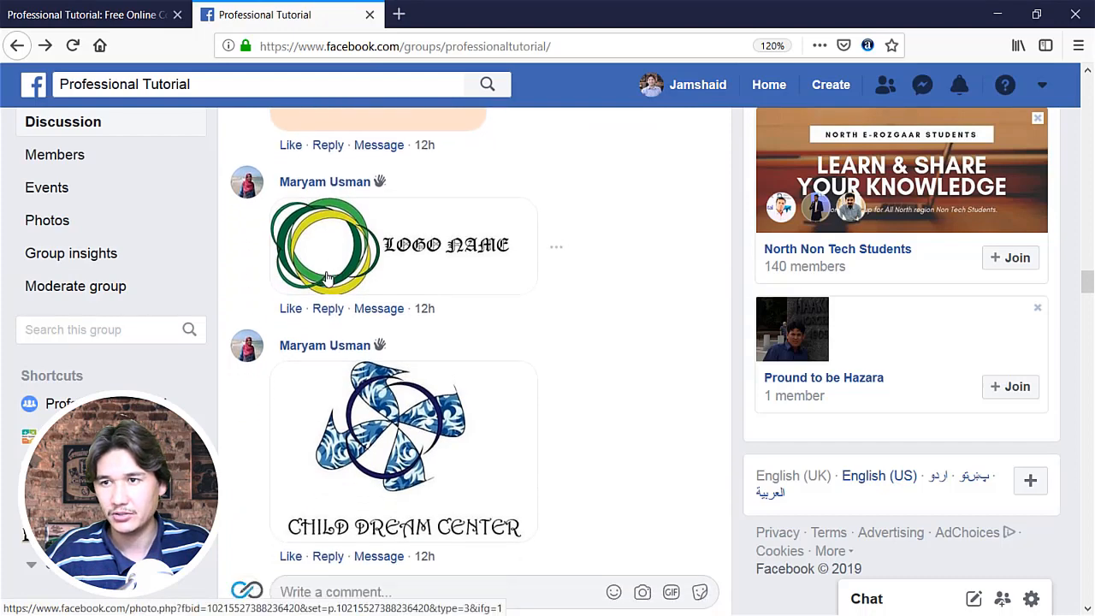
{"action": "scroll", "coordinate": [326, 275], "scroll_direction": "up", "scroll_amount": 1}
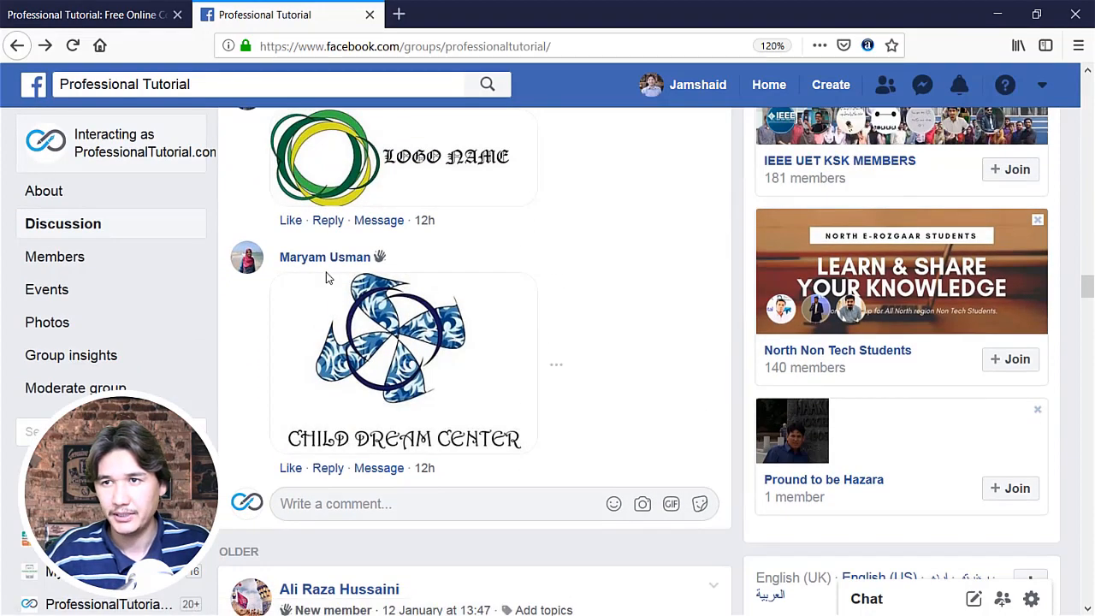
{"action": "scroll", "coordinate": [326, 275], "scroll_direction": "up", "scroll_amount": 1}
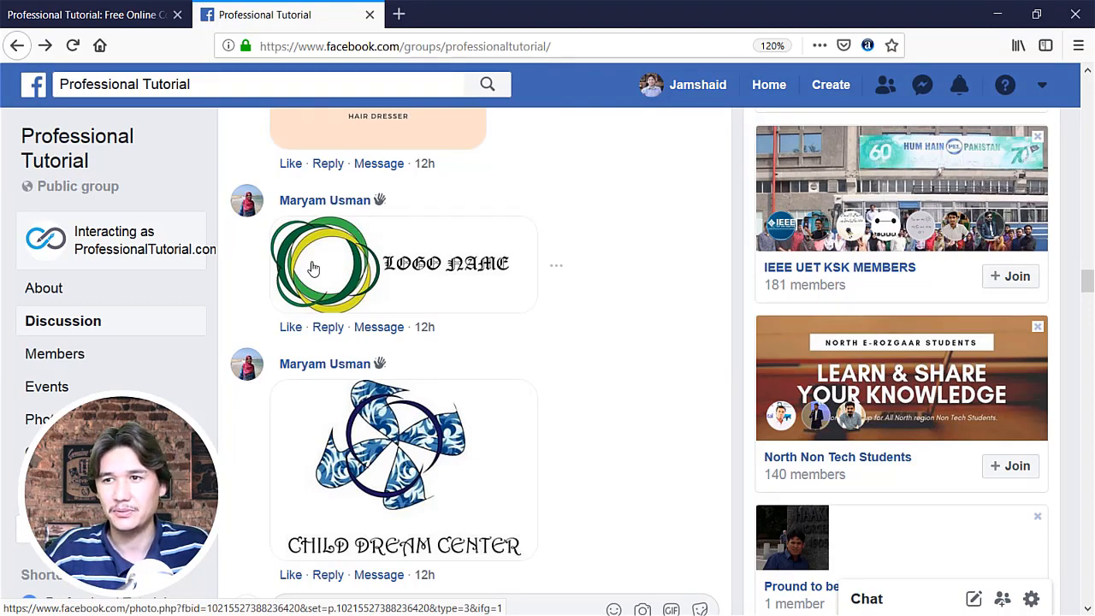
{"action": "scroll", "coordinate": [313, 269], "scroll_direction": "down", "scroll_amount": 5}
{"action": "scroll", "coordinate": [314, 268], "scroll_direction": "up", "scroll_amount": 3}
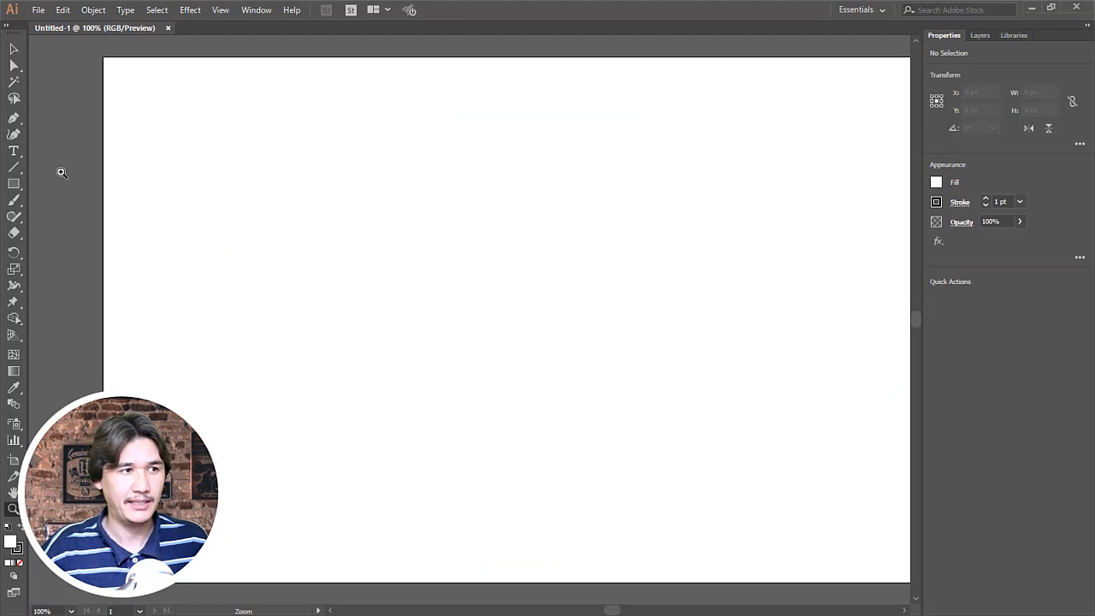
Step: Draw a square of about 149 px on the blank artboard with the Rectangle tool
{"action": "left_click", "coordinate": [18, 186]}
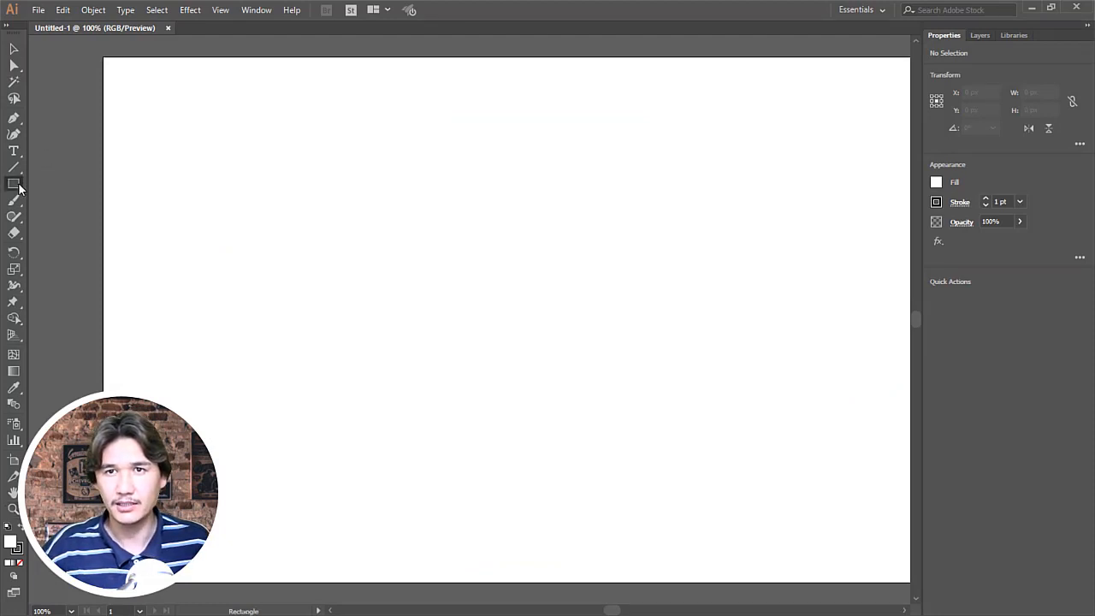
{"action": "left_click_drag", "start_coordinate": [19, 188], "coordinate": [45, 187]}
{"action": "left_click_drag", "start_coordinate": [332, 202], "coordinate": [435, 303]}
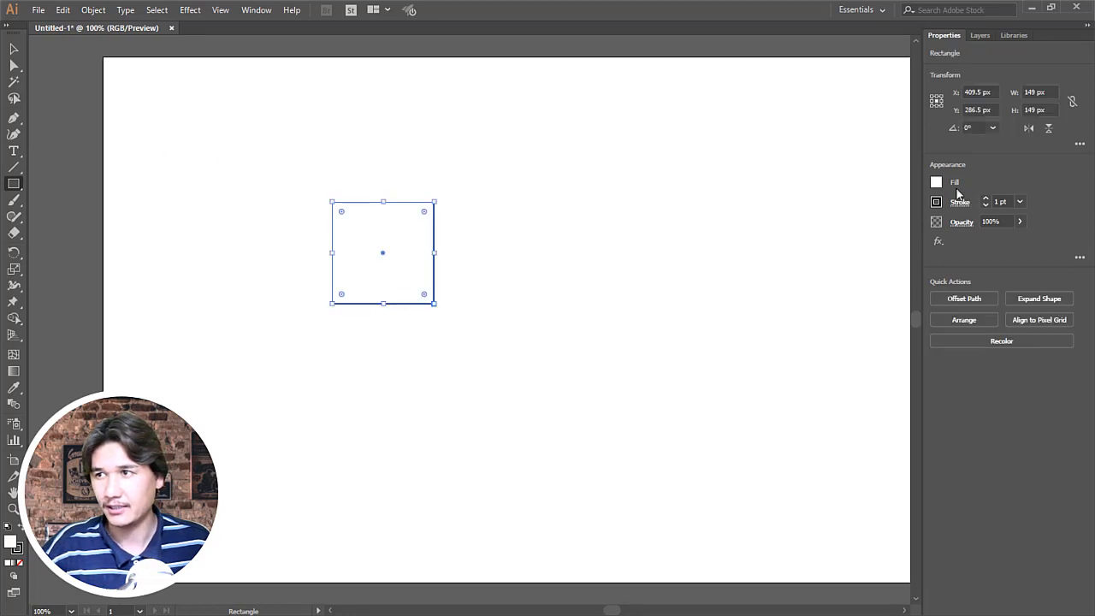
Step: Fill the square with red and remove its stroke
{"action": "left_click", "coordinate": [936, 182]}
{"action": "left_click", "coordinate": [825, 231]}
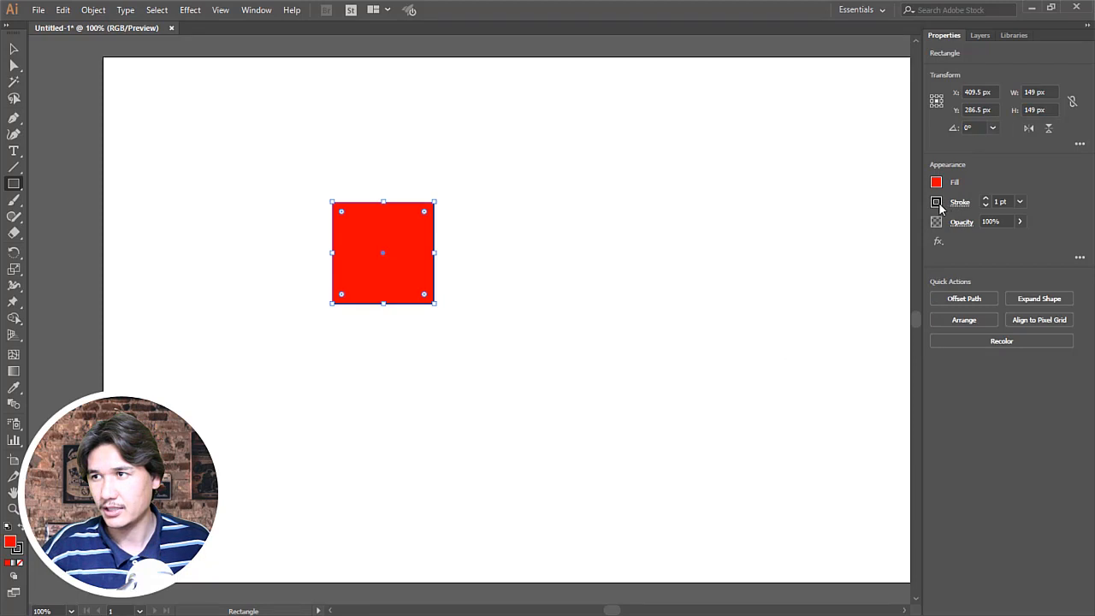
{"action": "left_click", "coordinate": [937, 202]}
{"action": "left_click", "coordinate": [788, 253]}
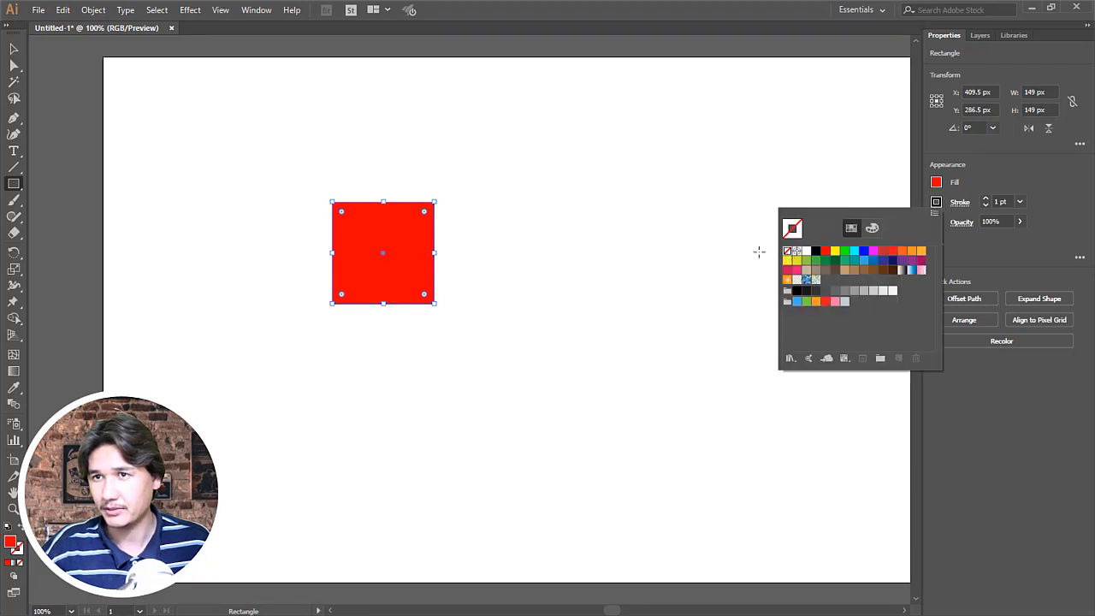
Step: Round the square's upper-right and lower-left corners fully to turn it into a pointed leaf shape
{"action": "left_click", "coordinate": [14, 65]}
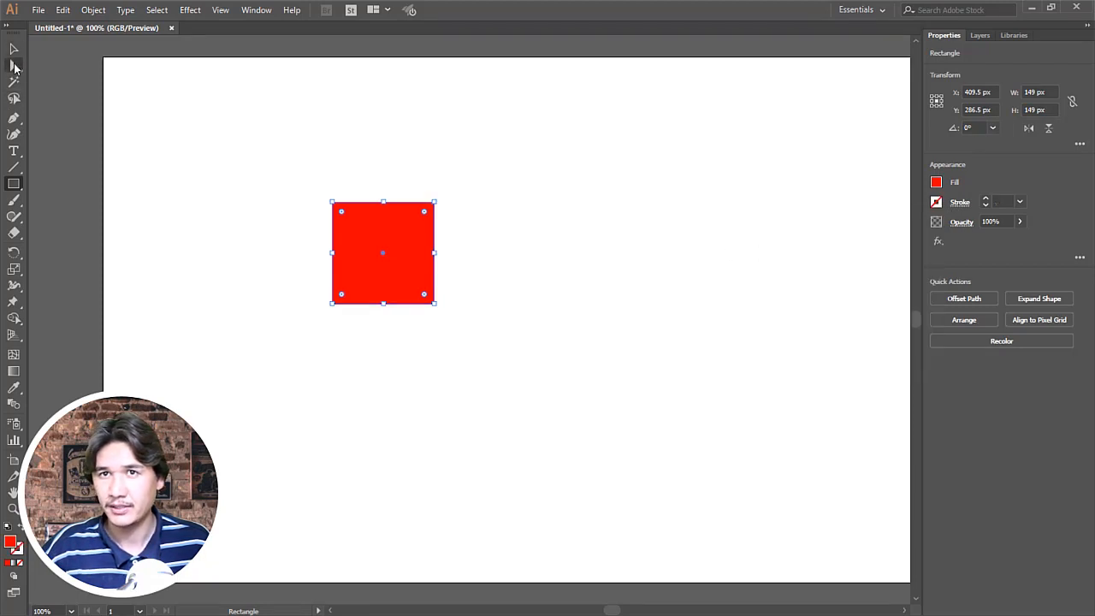
{"action": "left_click", "coordinate": [434, 203]}
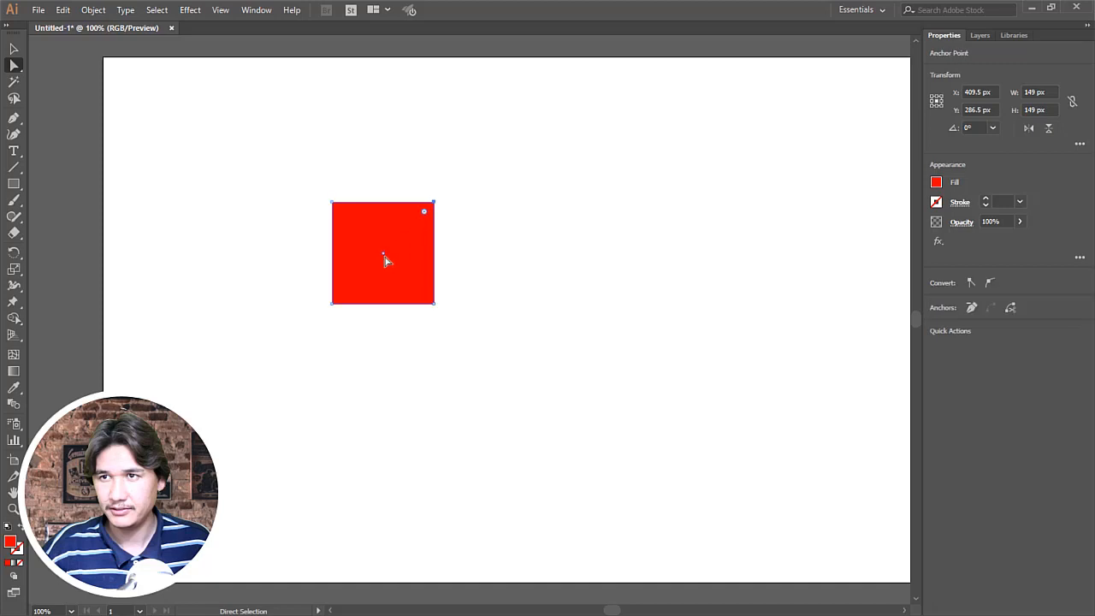
{"action": "left_click", "coordinate": [341, 297]}
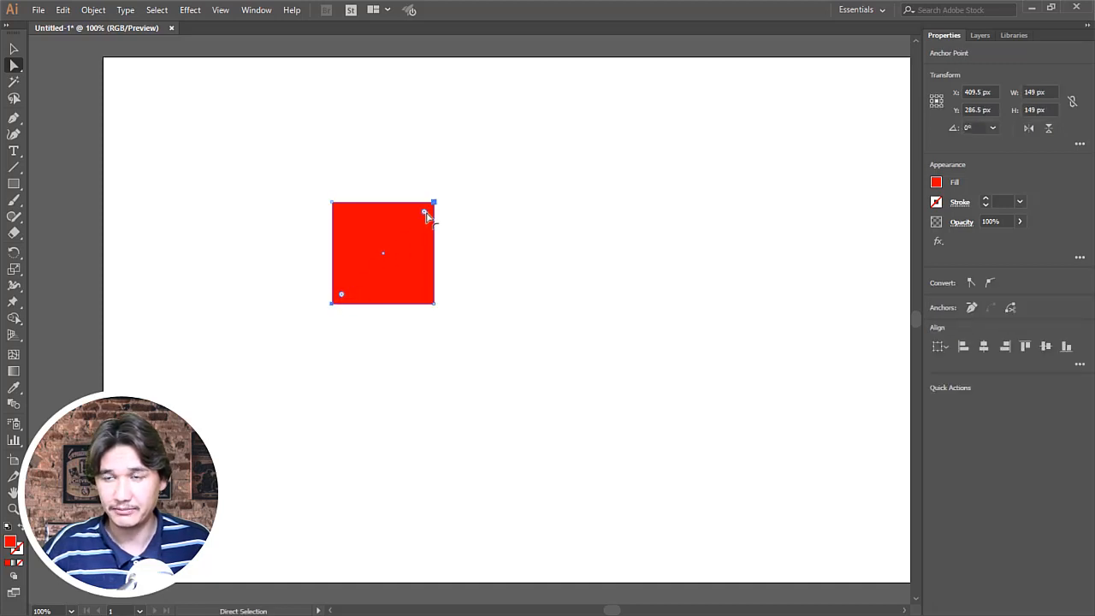
{"action": "left_click_drag", "start_coordinate": [425, 213], "coordinate": [349, 288]}
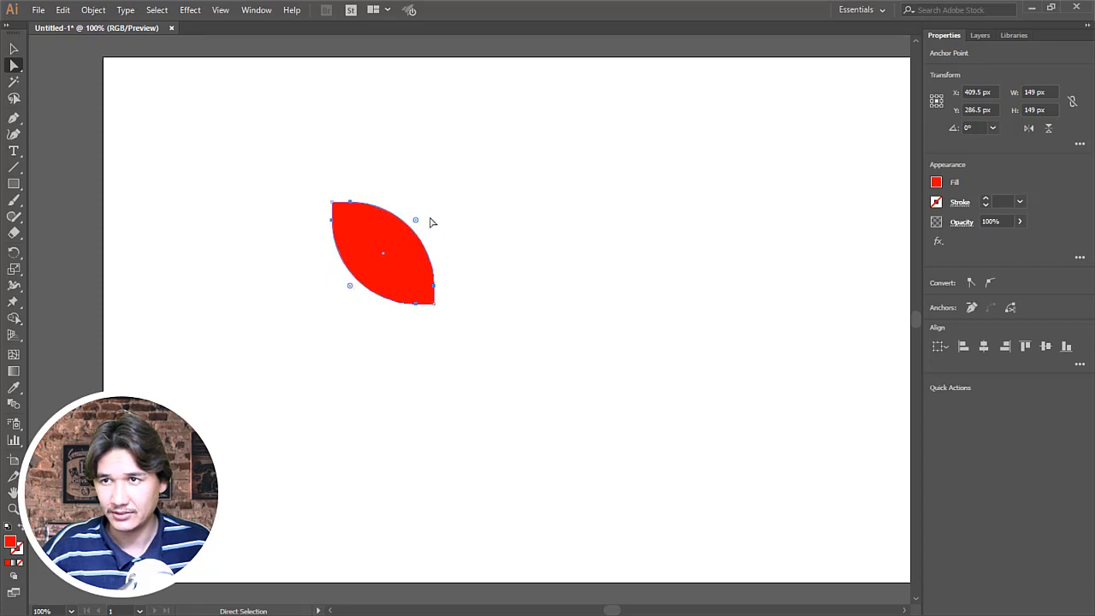
{"action": "left_click_drag", "start_coordinate": [417, 221], "coordinate": [440, 221]}
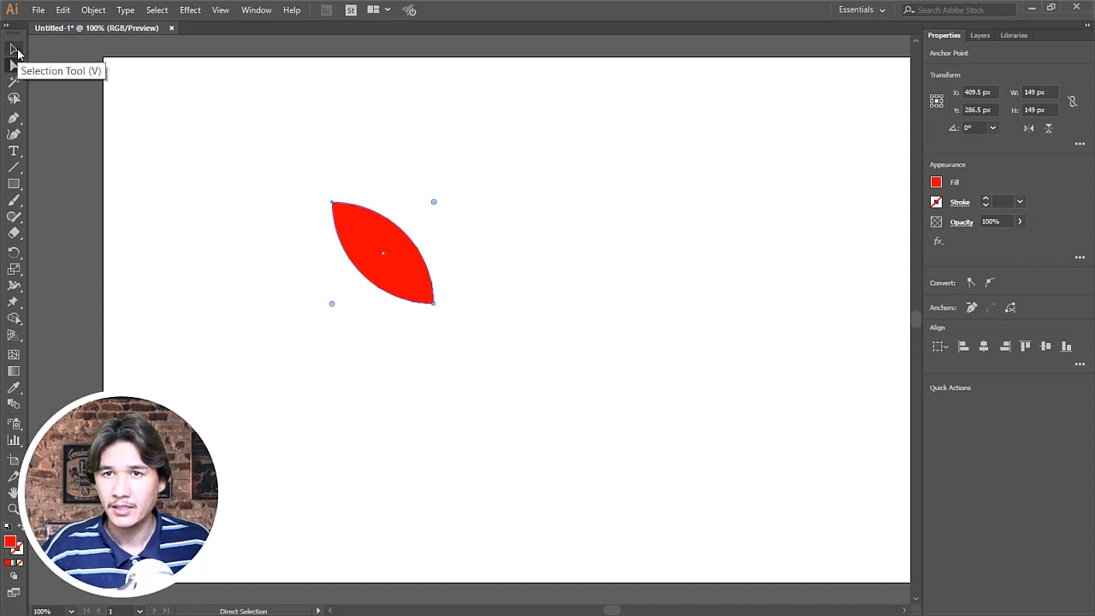
Step: Try to rotate the red leaf shape about its lower-right tip
{"action": "left_click", "coordinate": [14, 253]}
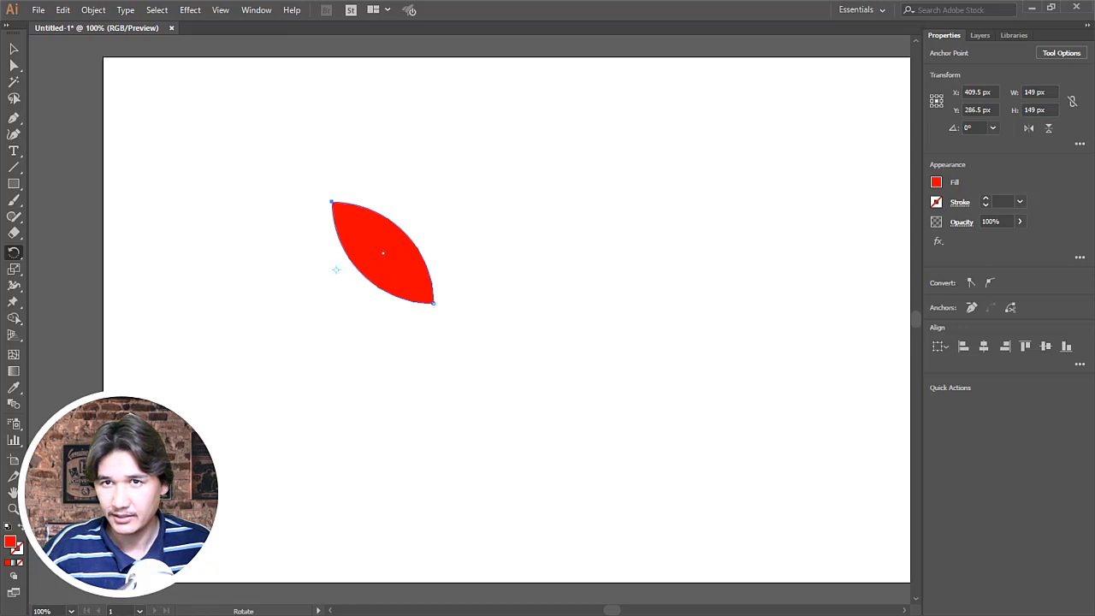
{"action": "key", "text": "v"}
{"action": "left_click", "coordinate": [21, 254]}
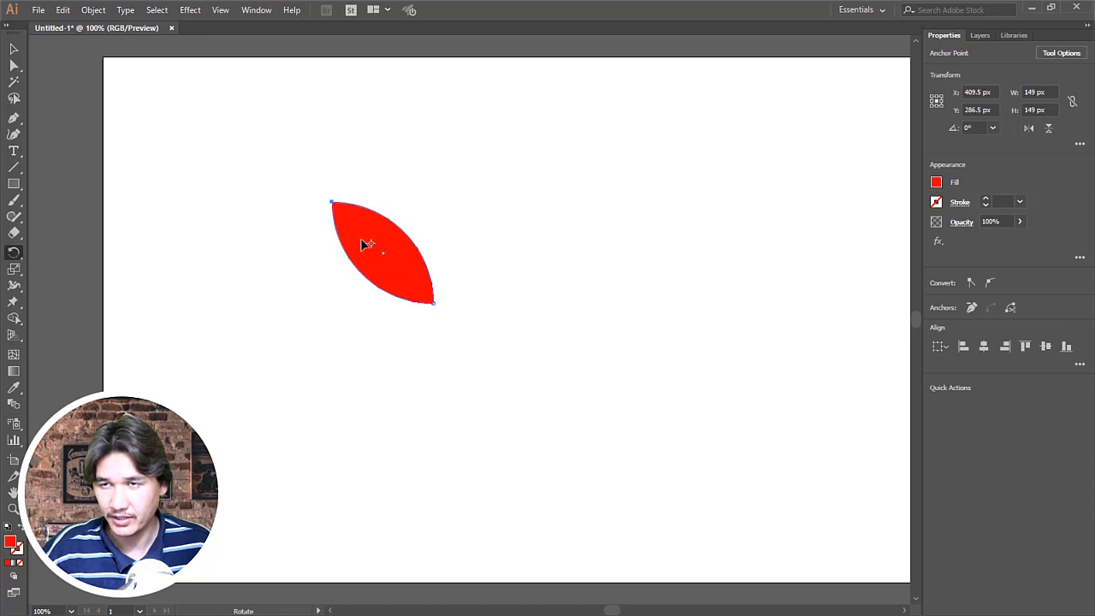
{"action": "key", "text": "z"}
{"action": "left_click", "coordinate": [384, 257]}
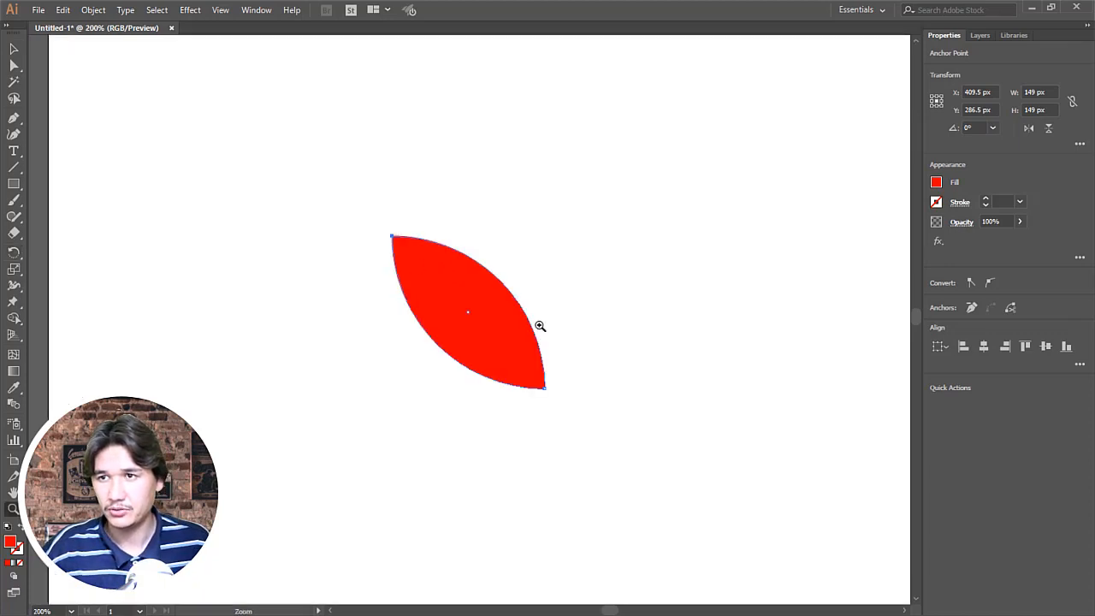
{"action": "left_click", "coordinate": [539, 325]}
{"action": "key", "text": "space"}
{"action": "left_click_drag", "start_coordinate": [465, 351], "coordinate": [463, 315]}
{"action": "key", "text": "r"}
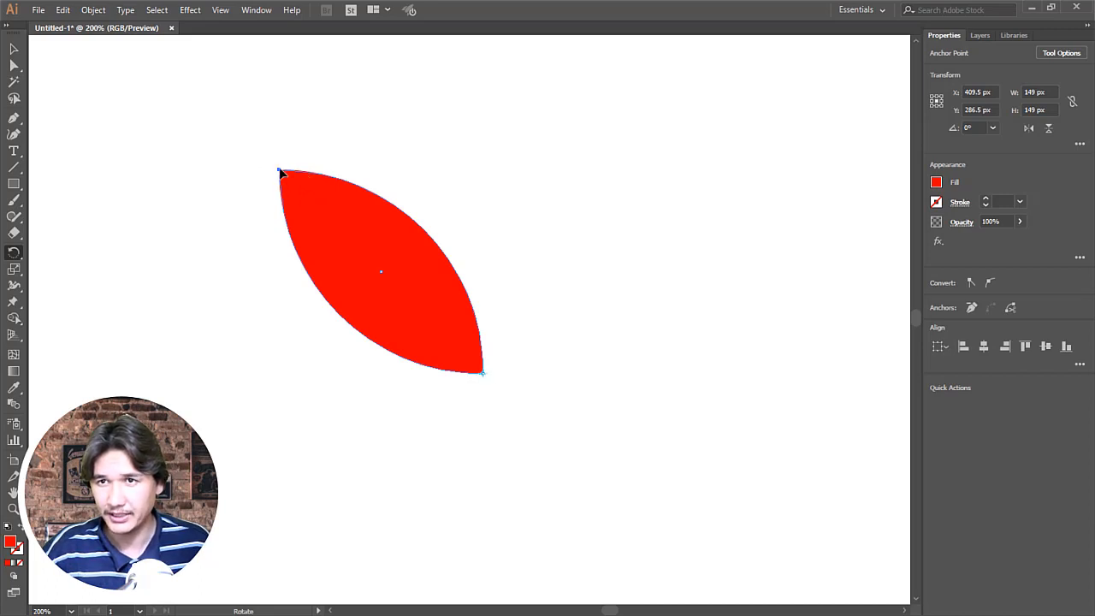
{"action": "left_click_drag", "start_coordinate": [281, 172], "coordinate": [495, 364]}
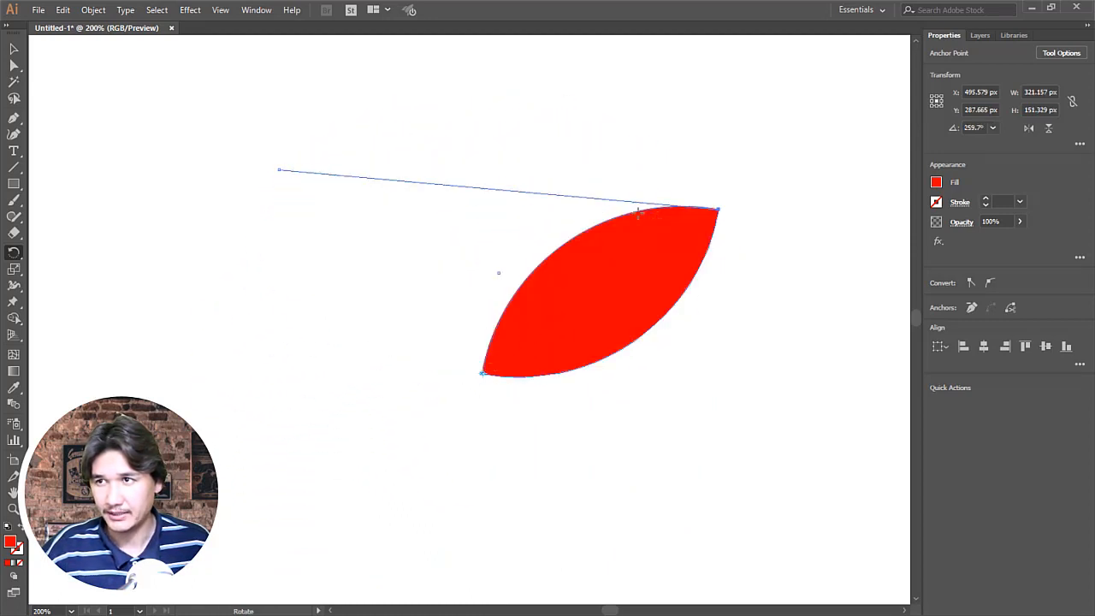
{"action": "key", "text": "ctrl"}
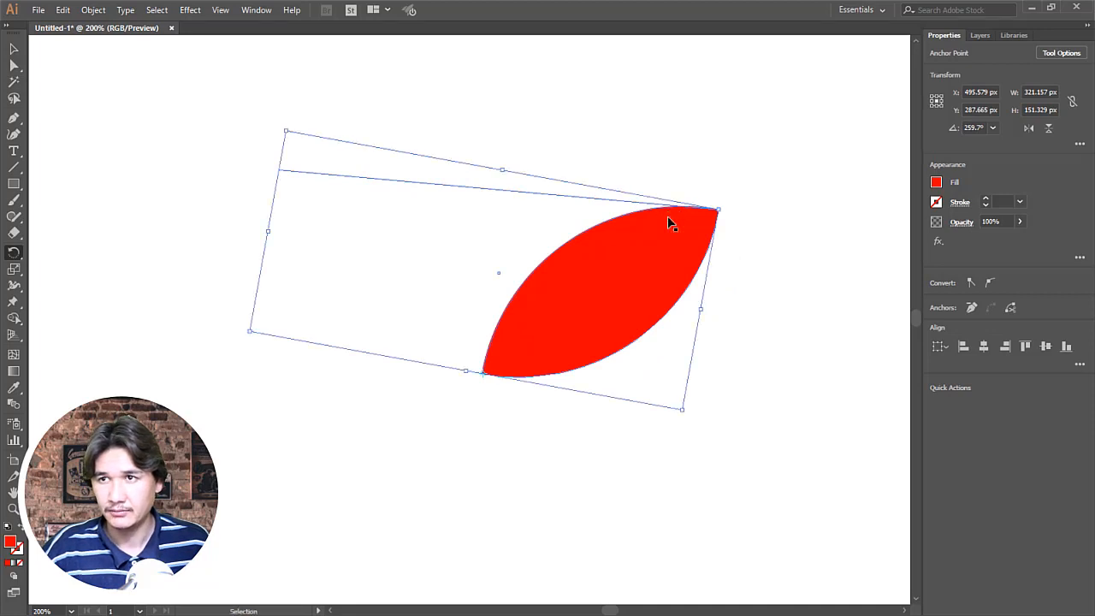
{"action": "key", "text": "ctrl+z"}
Step: Rotate a copy of the red leaf about 88° clockwise around its lower-right tip and repeat the transformation twice for four petals
{"action": "left_click", "coordinate": [14, 49]}
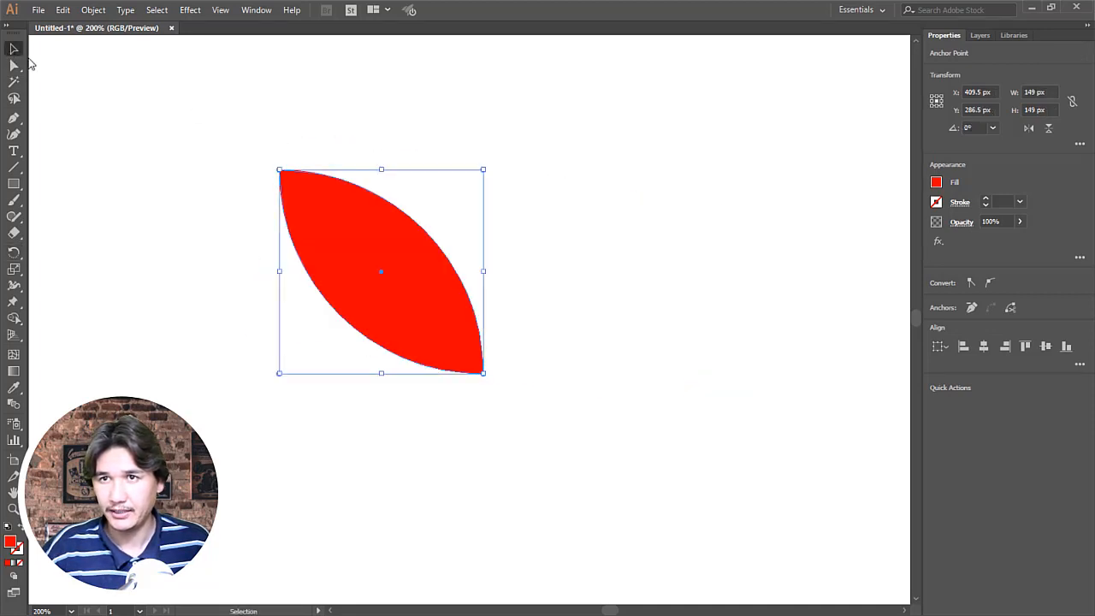
{"action": "left_click", "coordinate": [172, 113]}
{"action": "left_click", "coordinate": [362, 237]}
{"action": "key", "text": "r"}
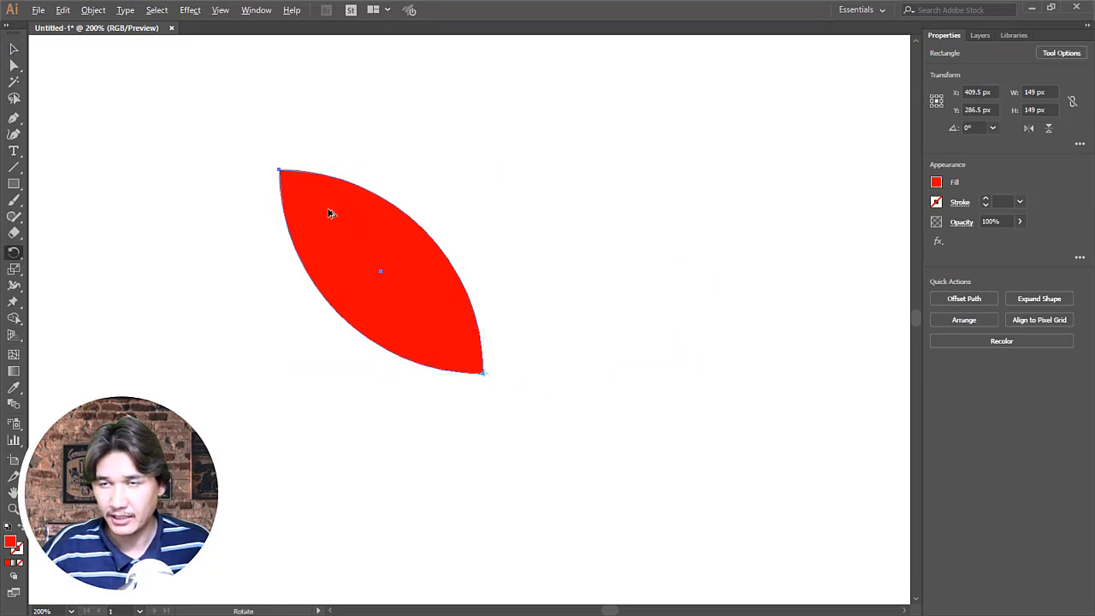
{"action": "left_click_drag", "start_coordinate": [318, 211], "coordinate": [567, 285]}
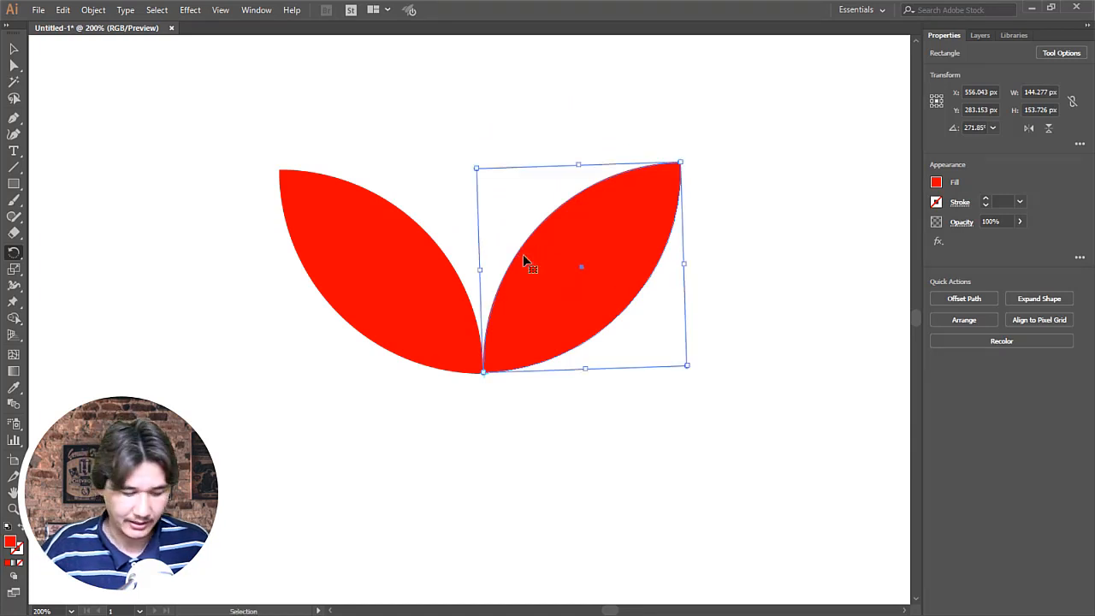
{"action": "key", "text": "ctrl+d"}
{"action": "key", "text": "ctrl+d"}
Step: Move the whole four-petal flower to the upper-left area of the artboard
{"action": "key", "text": "z"}
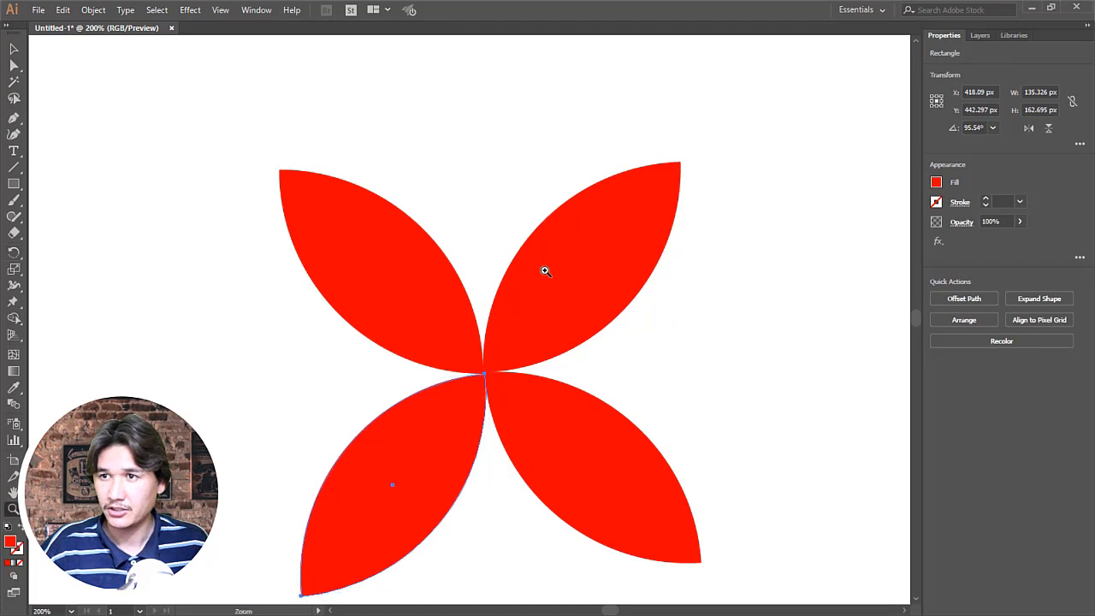
{"action": "left_click", "coordinate": [545, 271], "text": "alt"}
{"action": "left_click", "coordinate": [545, 271], "text": "alt"}
{"action": "left_click", "coordinate": [545, 272], "text": "alt"}
{"action": "left_click", "coordinate": [479, 322], "text": "alt"}
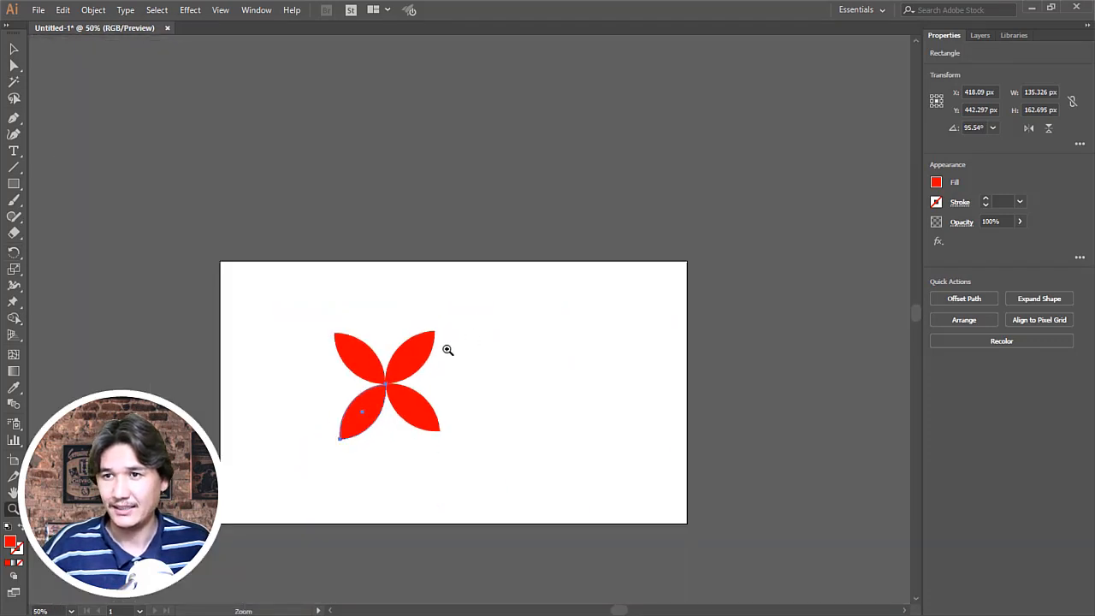
{"action": "left_click", "coordinate": [447, 350]}
{"action": "left_click", "coordinate": [448, 335]}
{"action": "key", "text": "v"}
{"action": "left_click", "coordinate": [255, 174]}
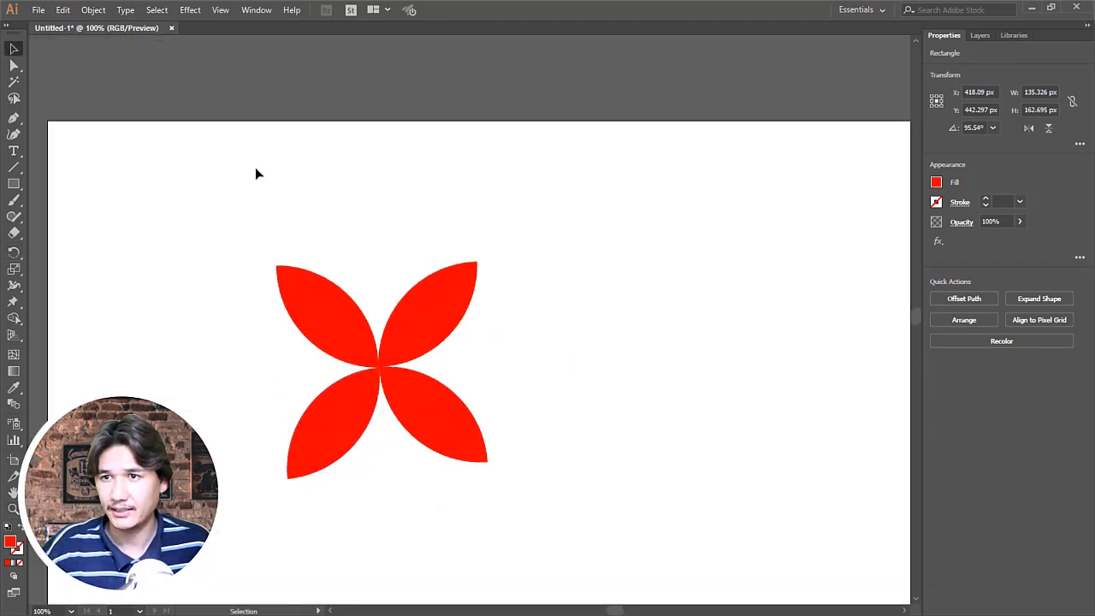
{"action": "left_click_drag", "start_coordinate": [188, 188], "coordinate": [629, 563]}
{"action": "left_click_drag", "start_coordinate": [437, 427], "coordinate": [286, 343]}
{"action": "left_click", "coordinate": [402, 347]}
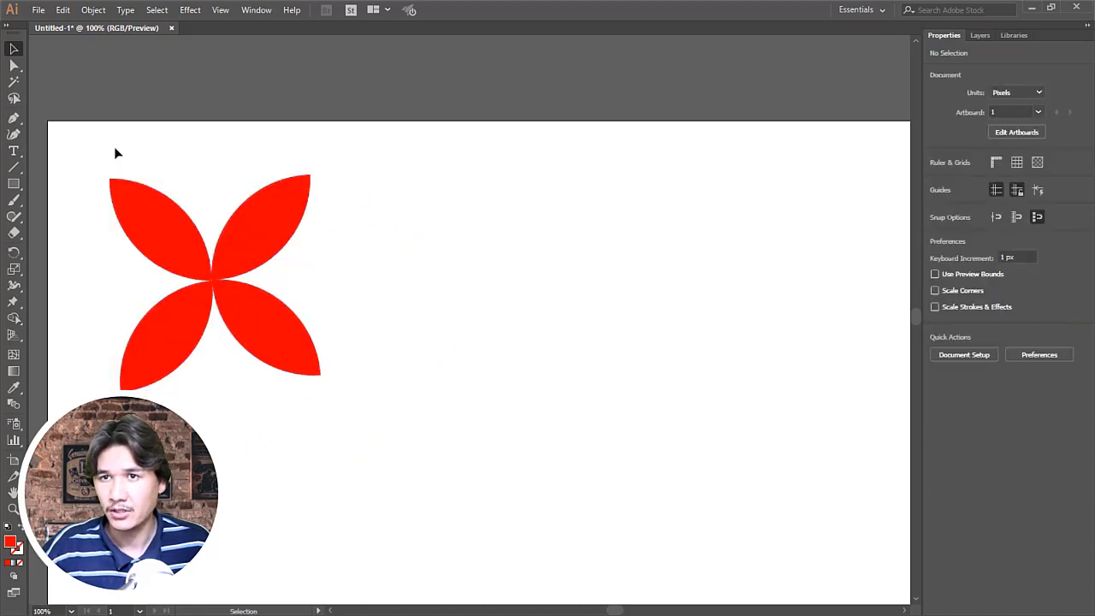
Step: Duplicate the flower's two upper petals into the empty space to the right of the flower
{"action": "left_click_drag", "start_coordinate": [78, 147], "coordinate": [343, 240]}
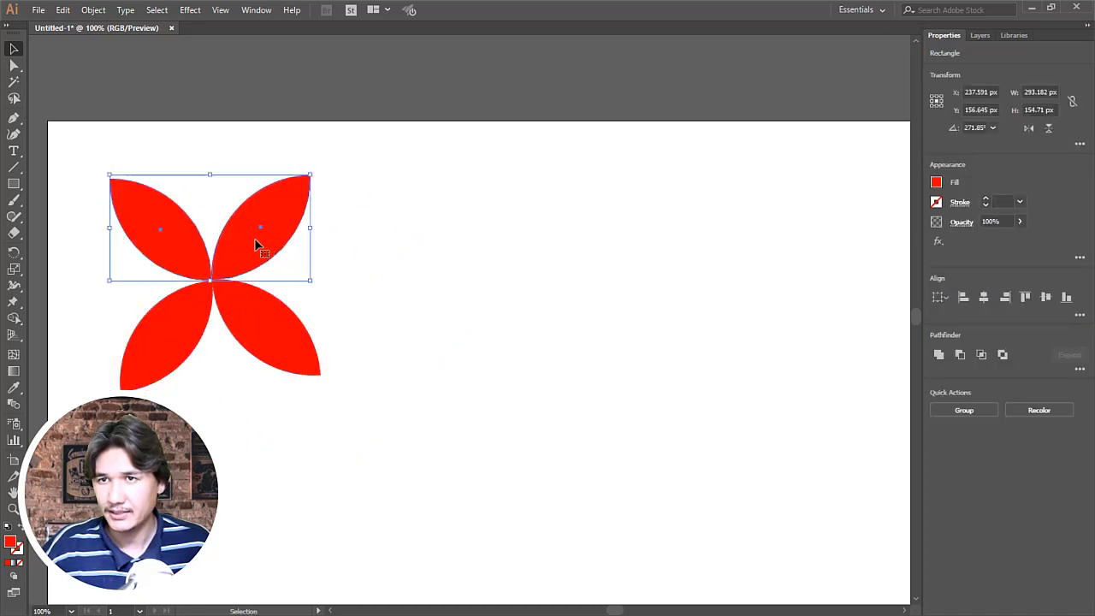
{"action": "left_click_drag", "start_coordinate": [255, 246], "coordinate": [604, 314]}
{"action": "left_click", "coordinate": [665, 398]}
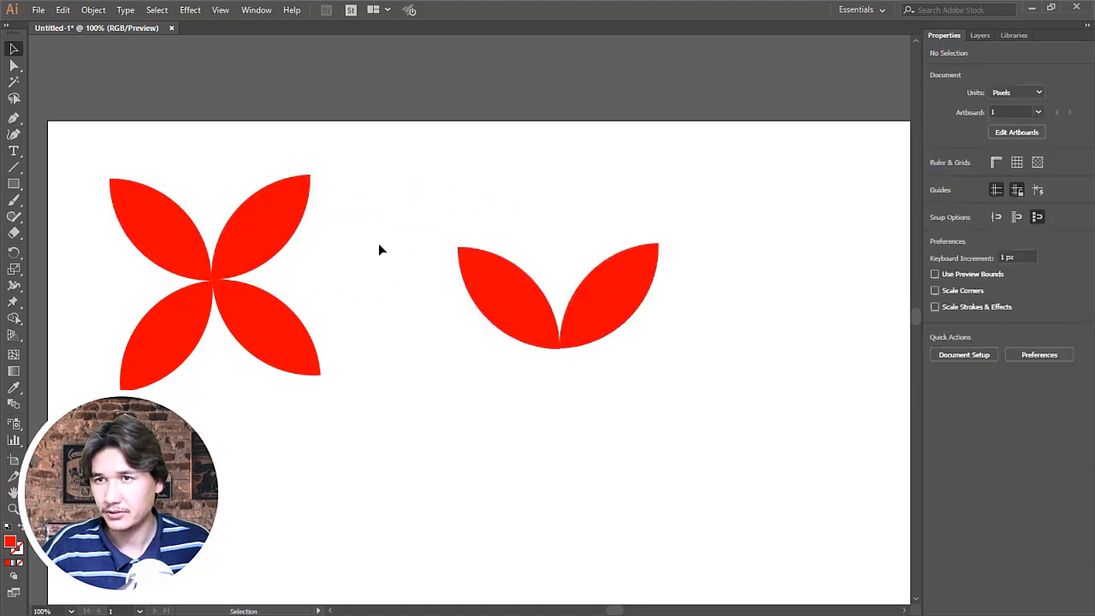
Step: Rotate a copy of the duplicated left petal about 44° clockwise around its bottom tip to stand upright between the two petals
{"action": "left_click", "coordinate": [519, 291]}
{"action": "key", "text": "z"}
{"action": "left_click", "coordinate": [596, 317]}
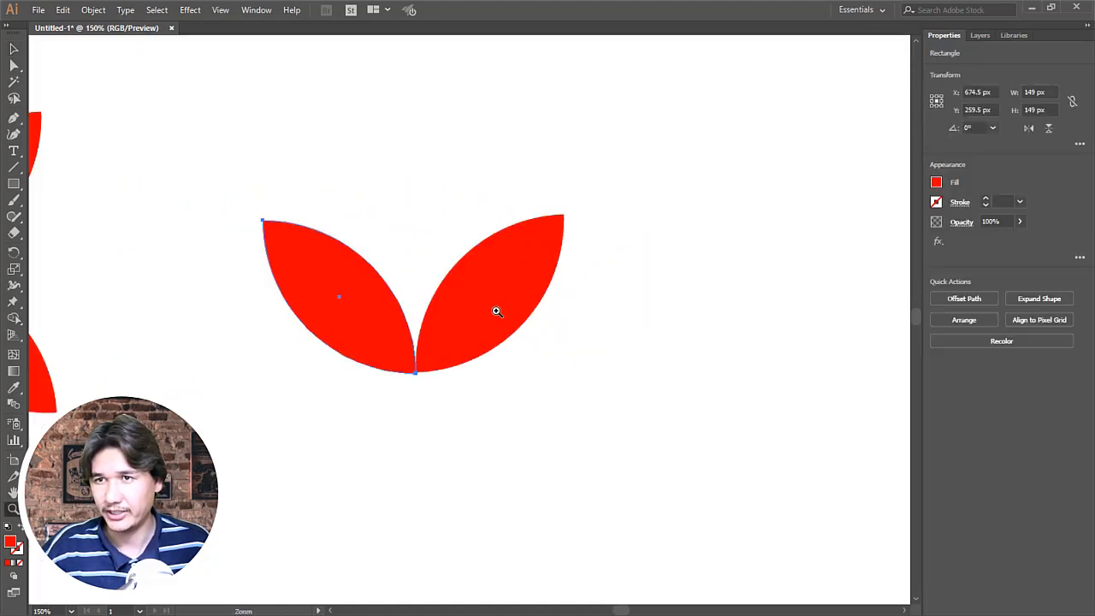
{"action": "left_click", "coordinate": [496, 312]}
{"action": "key", "text": "r"}
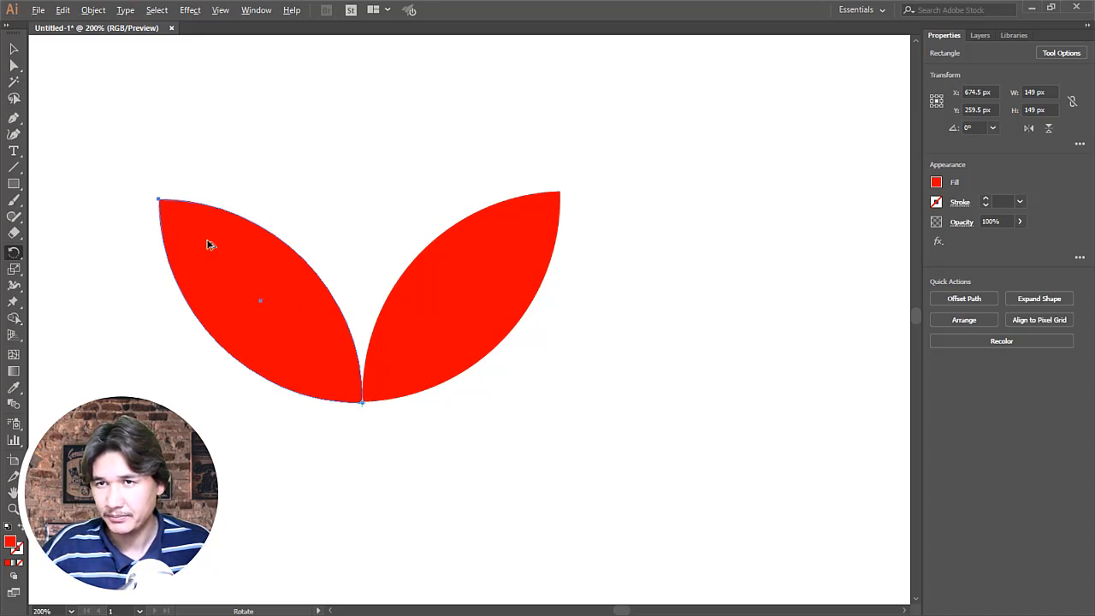
{"action": "left_click_drag", "start_coordinate": [208, 245], "coordinate": [361, 234]}
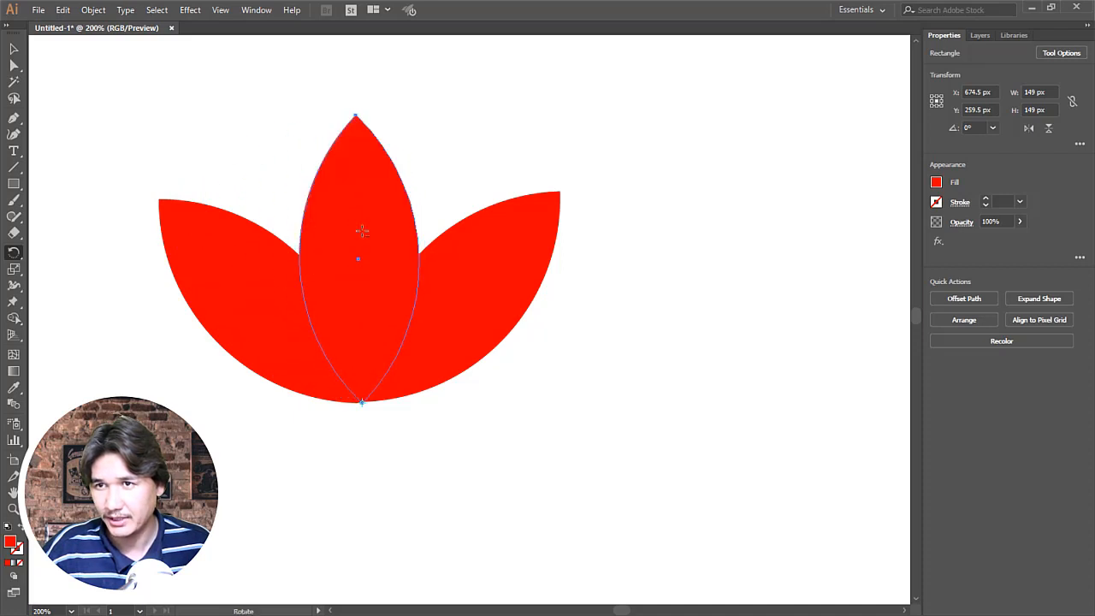
{"action": "key", "text": "z"}
{"action": "left_click", "coordinate": [437, 277], "text": "alt"}
{"action": "left_click", "coordinate": [437, 277], "text": "alt"}
{"action": "left_click", "coordinate": [437, 276], "text": "alt"}
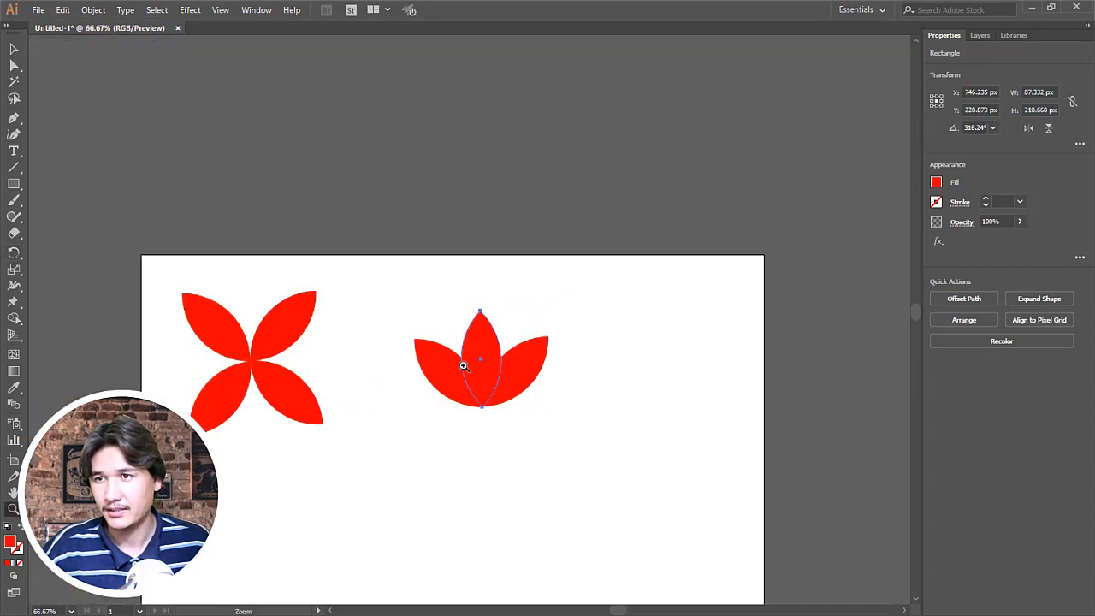
{"action": "left_click", "coordinate": [12, 51]}
{"action": "left_click", "coordinate": [253, 166]}
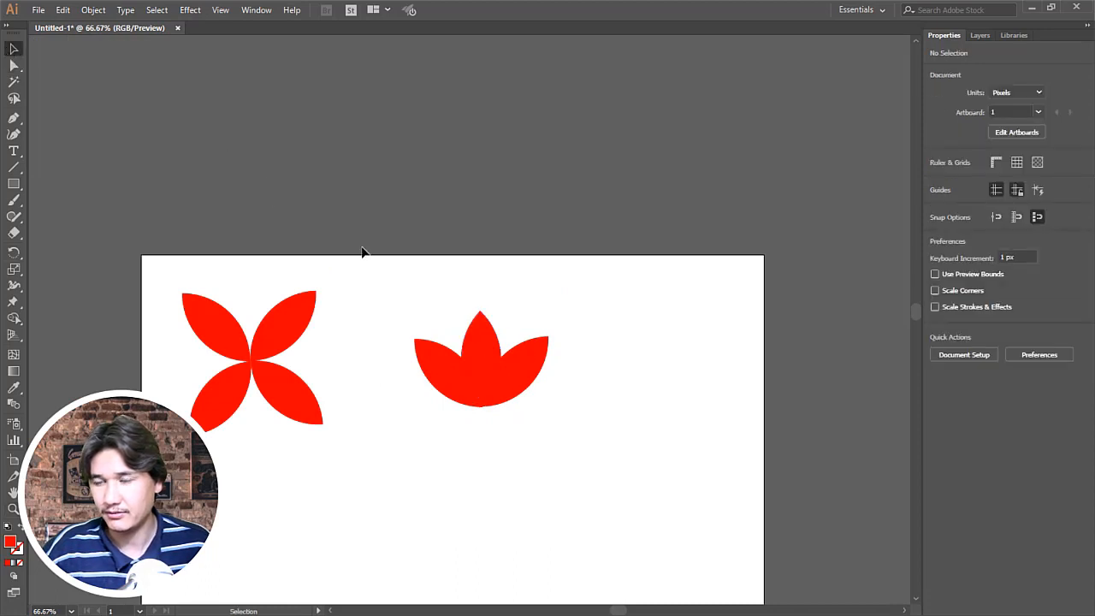
Step: Nudge the lotus's left petal up 1 px and its middle petal up 2 px to line up the bottom tips
{"action": "key", "text": "z"}
{"action": "left_click", "coordinate": [502, 377]}
{"action": "left_click", "coordinate": [462, 318], "text": "alt"}
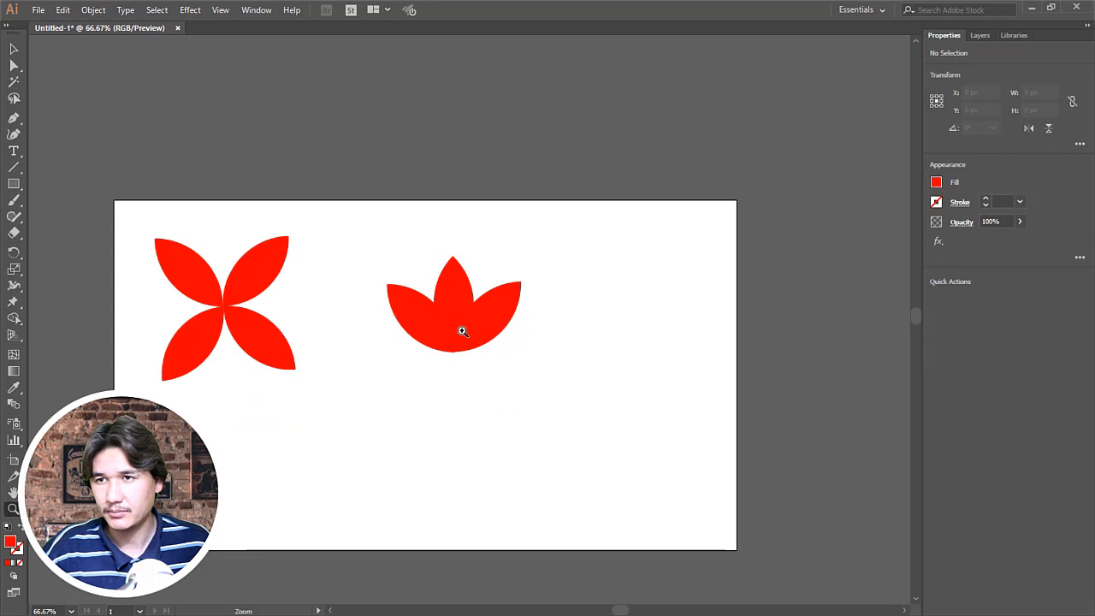
{"action": "mouse_move", "coordinate": [445, 325]}
{"action": "left_mouse_down"}
{"action": "mouse_move", "coordinate": [521, 334]}
{"action": "mouse_move", "coordinate": [464, 328]}
{"action": "left_mouse_up"}
{"action": "left_click", "coordinate": [14, 47]}
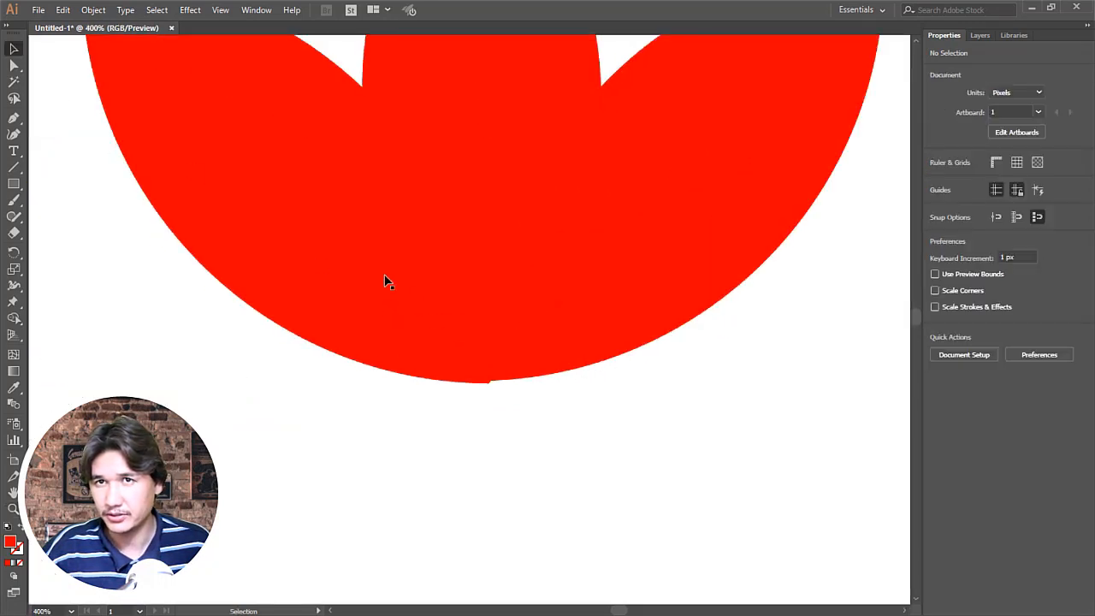
{"action": "left_click", "coordinate": [415, 313]}
{"action": "left_click", "coordinate": [496, 428]}
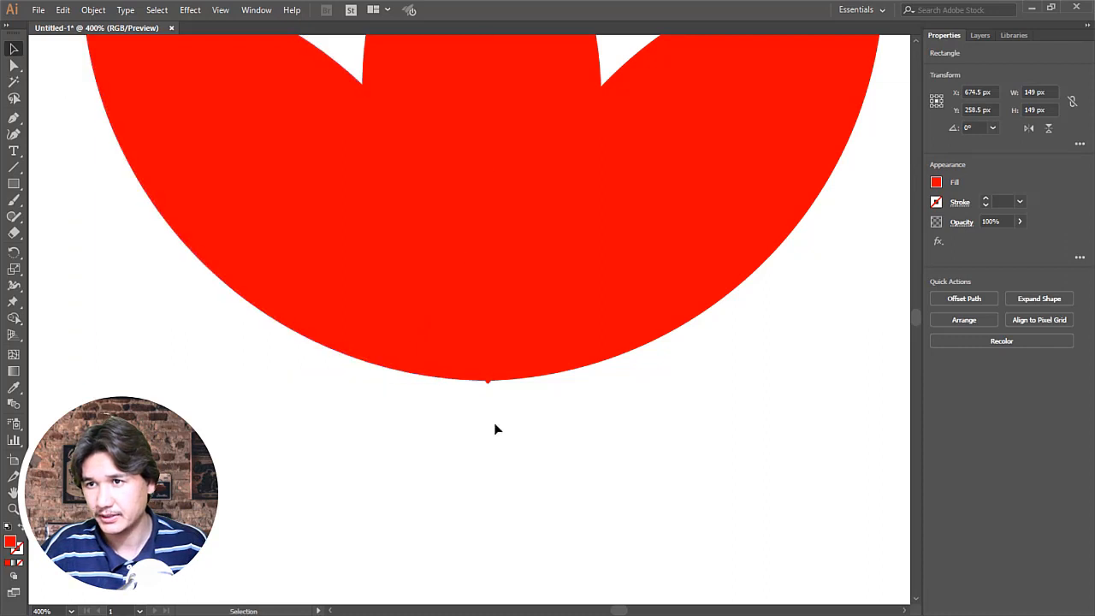
{"action": "left_click_drag", "start_coordinate": [469, 112], "coordinate": [471, 105]}
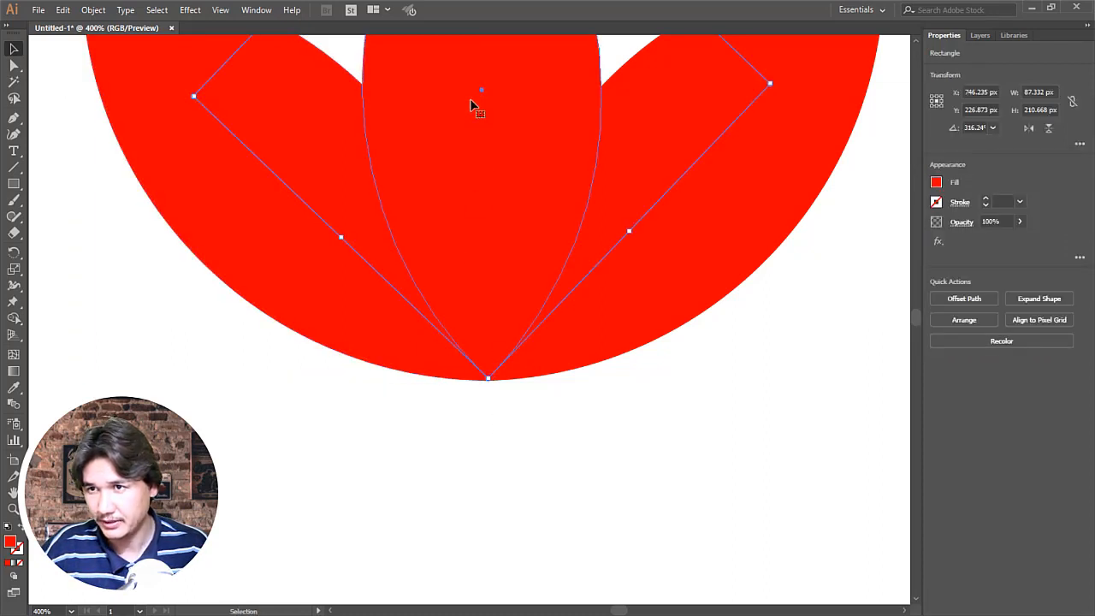
{"action": "left_click", "coordinate": [578, 354]}
{"action": "left_click", "coordinate": [624, 439]}
{"action": "key", "text": "z"}
{"action": "left_click", "coordinate": [541, 240], "text": "alt"}
{"action": "left_click", "coordinate": [539, 243], "text": "alt"}
{"action": "left_click", "coordinate": [537, 243], "text": "alt"}
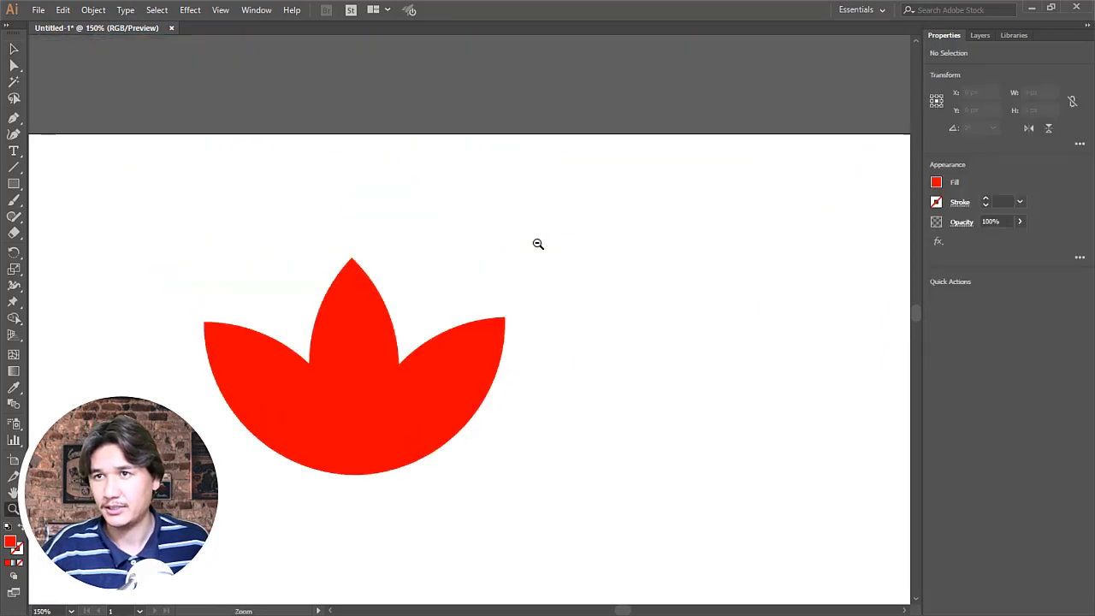
Step: Select all three lotus petals and split them along their overlaps with the Pathfinder Divide operation
{"action": "left_click", "coordinate": [466, 314], "text": "alt"}
{"action": "left_click", "coordinate": [465, 314], "text": "alt"}
{"action": "left_click", "coordinate": [441, 345]}
{"action": "left_click", "coordinate": [444, 337]}
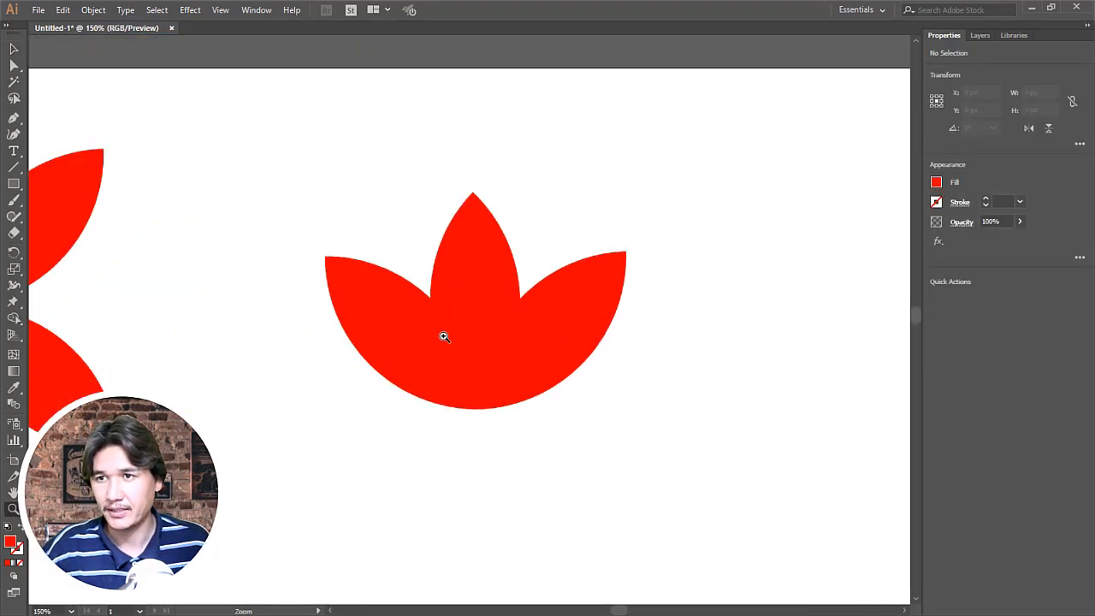
{"action": "left_click", "coordinate": [444, 337]}
{"action": "left_click", "coordinate": [13, 65]}
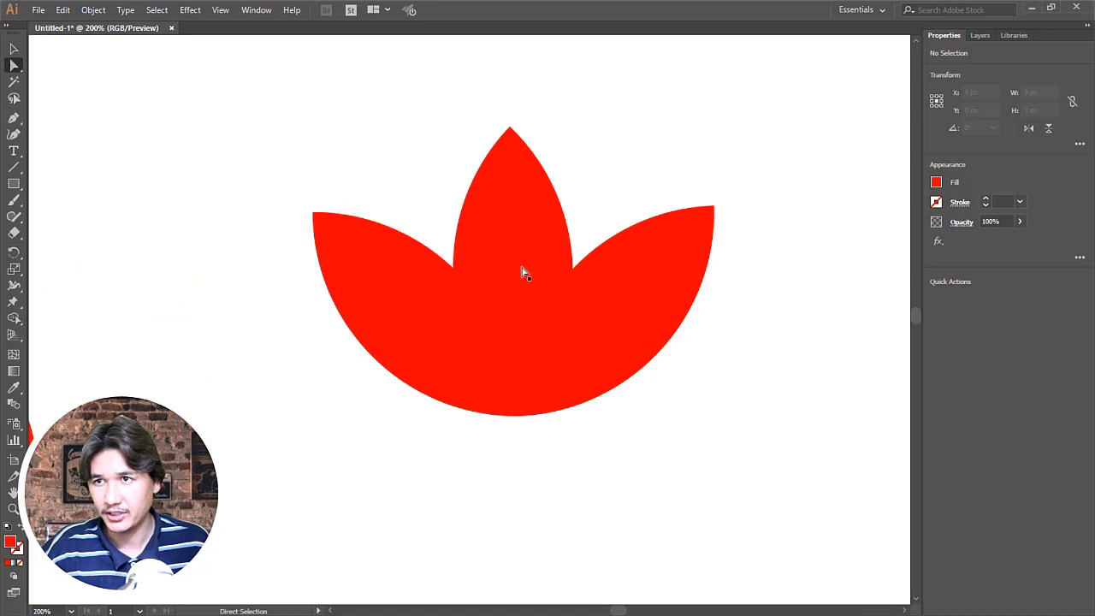
{"action": "left_click", "coordinate": [519, 239]}
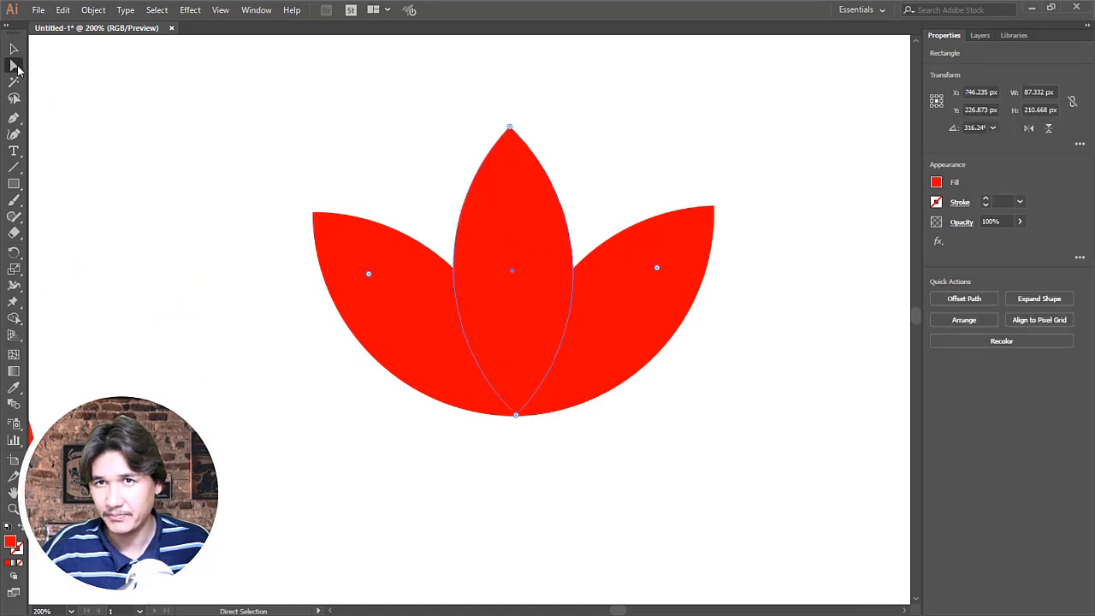
{"action": "left_click", "coordinate": [418, 299], "text": "shift"}
{"action": "left_click", "coordinate": [627, 312], "text": "shift"}
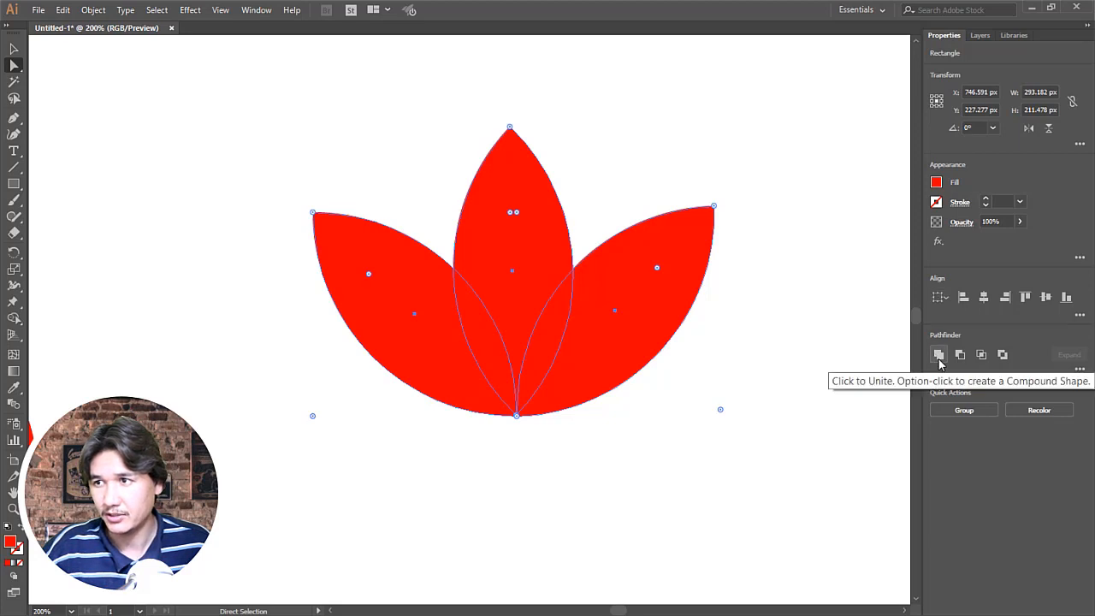
{"action": "left_click", "coordinate": [256, 10]}
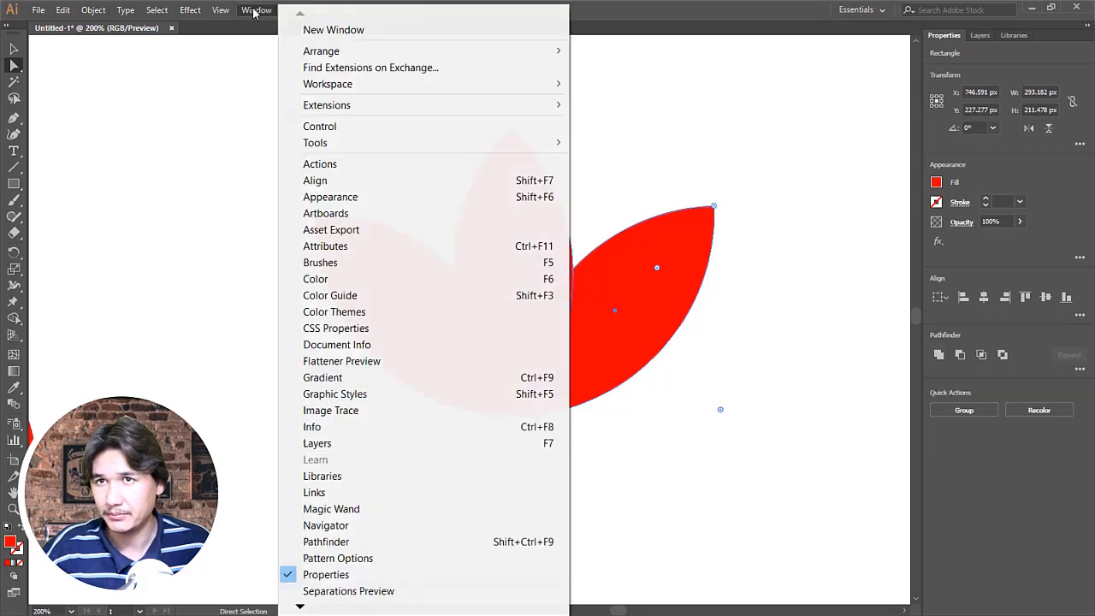
{"action": "left_click", "coordinate": [339, 544]}
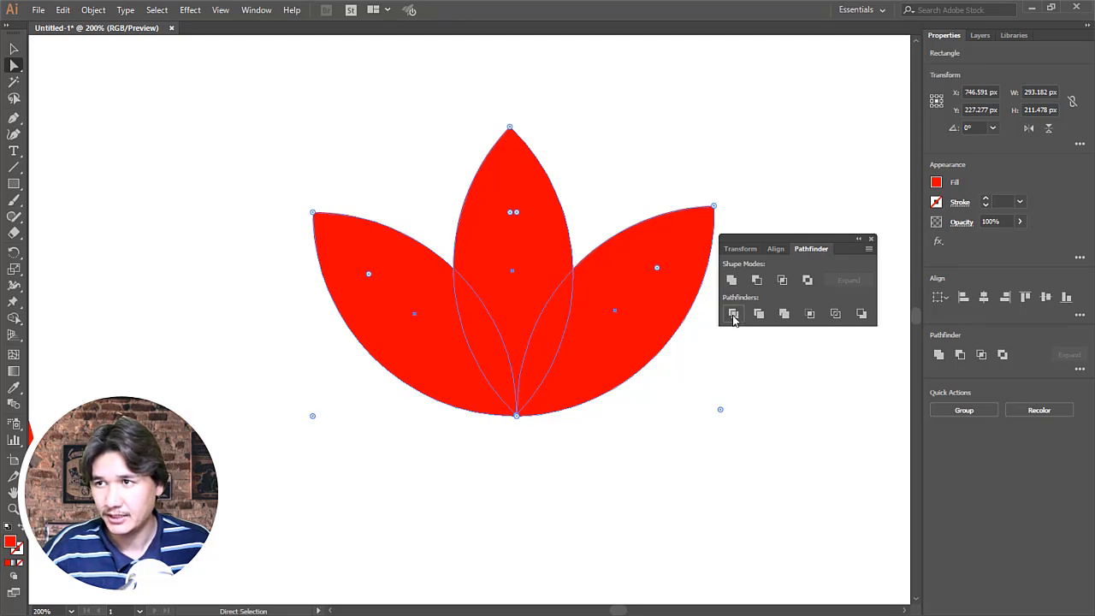
{"action": "left_click", "coordinate": [734, 315]}
{"action": "left_click", "coordinate": [665, 417]}
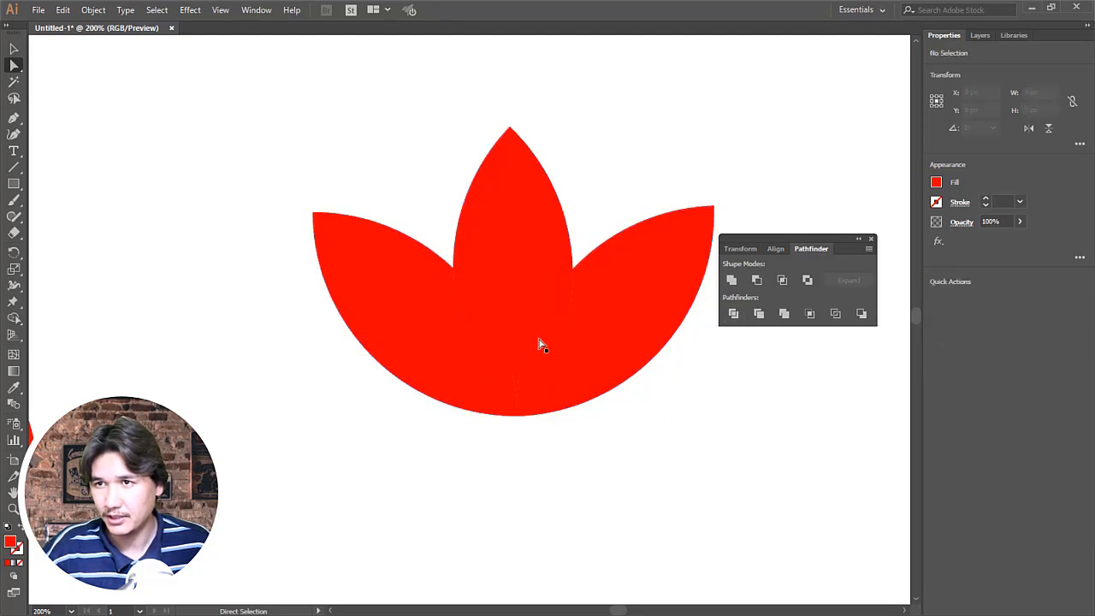
Step: Check the divided lotus by selecting each petal piece and both overlap pieces individually
{"action": "left_click", "coordinate": [417, 318]}
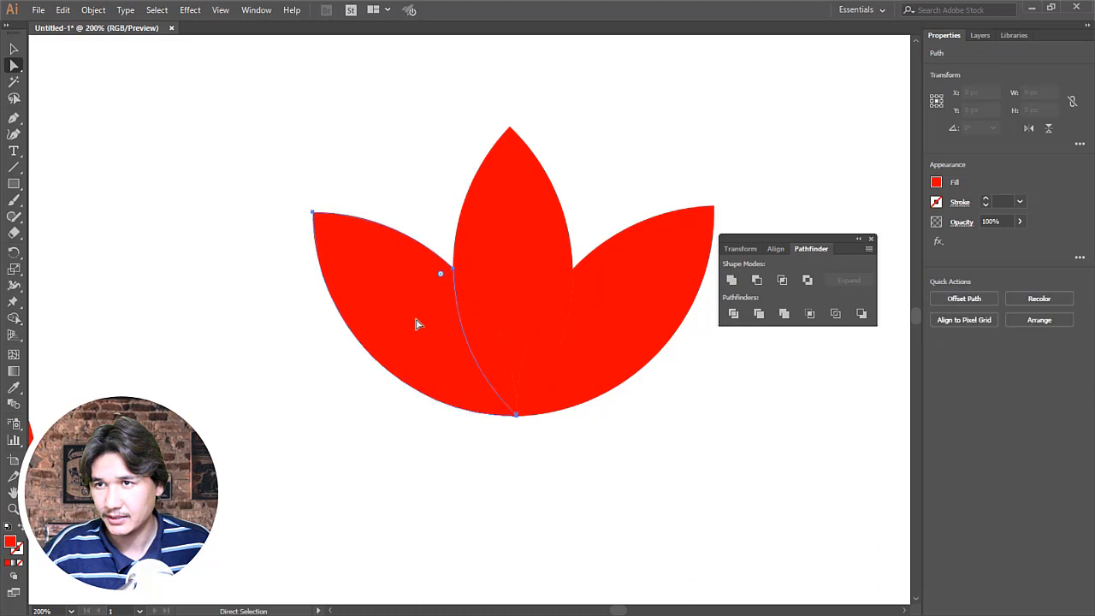
{"action": "left_click", "coordinate": [609, 316]}
{"action": "left_click", "coordinate": [514, 279]}
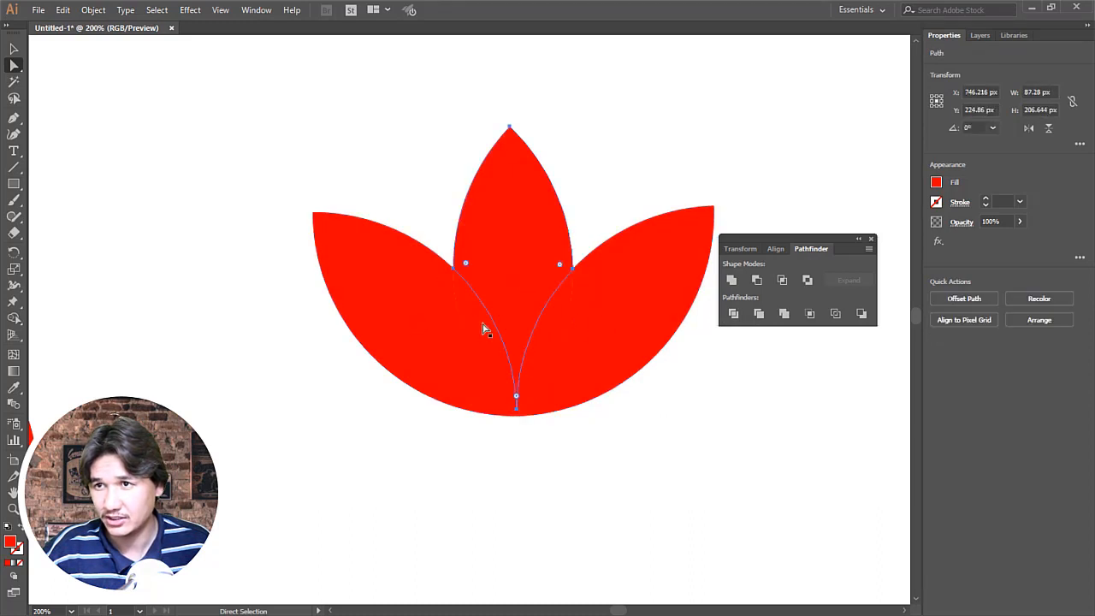
{"action": "left_click", "coordinate": [484, 327]}
{"action": "left_click", "coordinate": [548, 336]}
{"action": "left_click", "coordinate": [691, 440]}
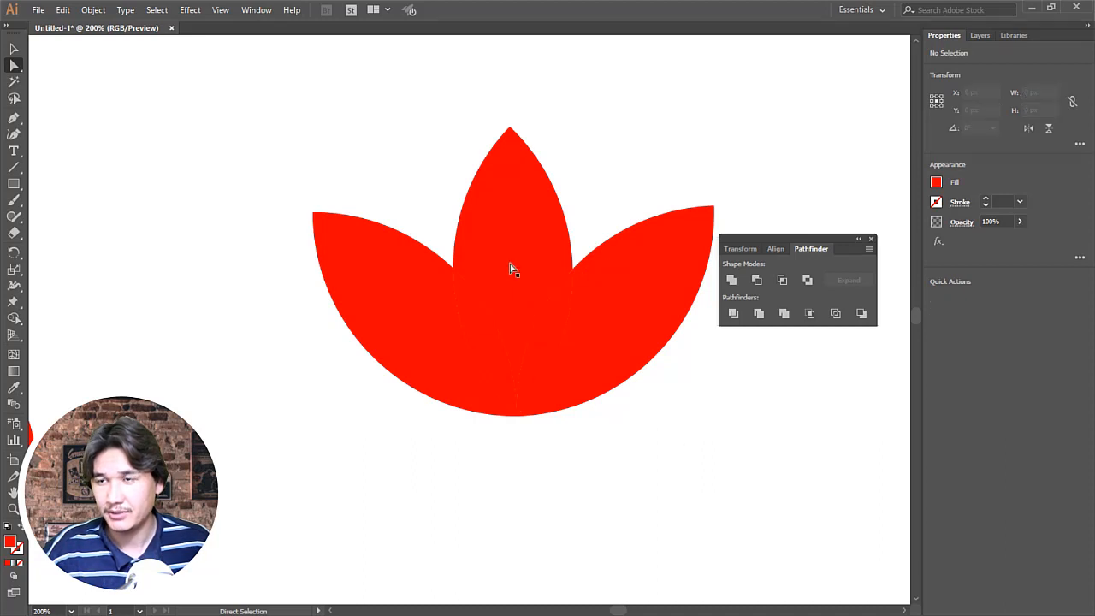
Step: Show the Color Guide and arrange it and the Pathfinder controls beside the lotus, away from its petals
{"action": "left_click_drag", "start_coordinate": [799, 237], "coordinate": [793, 66]}
{"action": "left_click", "coordinate": [258, 11]}
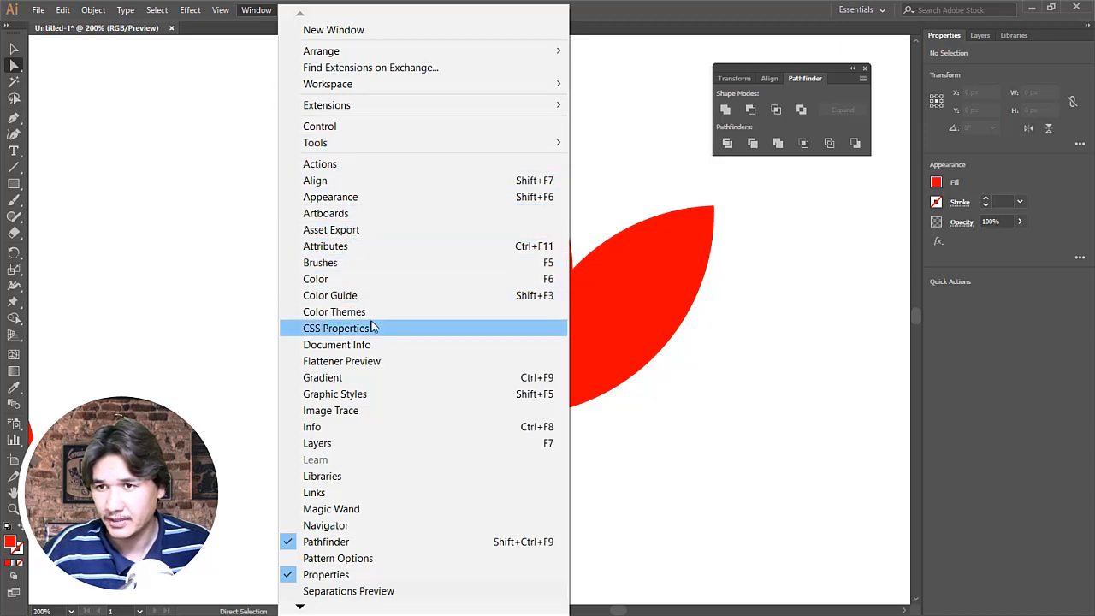
{"action": "left_click", "coordinate": [368, 285]}
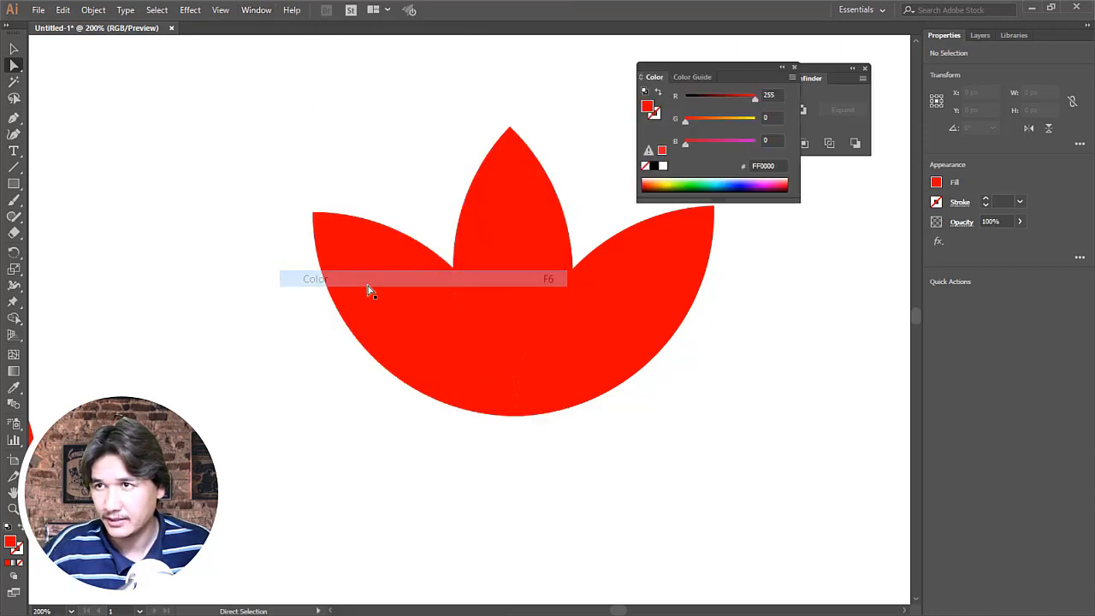
{"action": "left_click", "coordinate": [701, 78]}
{"action": "left_click_drag", "start_coordinate": [704, 68], "coordinate": [816, 208]}
Step: Fill the lotus's middle petal with dark gold and both overlap pieces with dark green from the Color Guide
{"action": "left_click", "coordinate": [517, 238]}
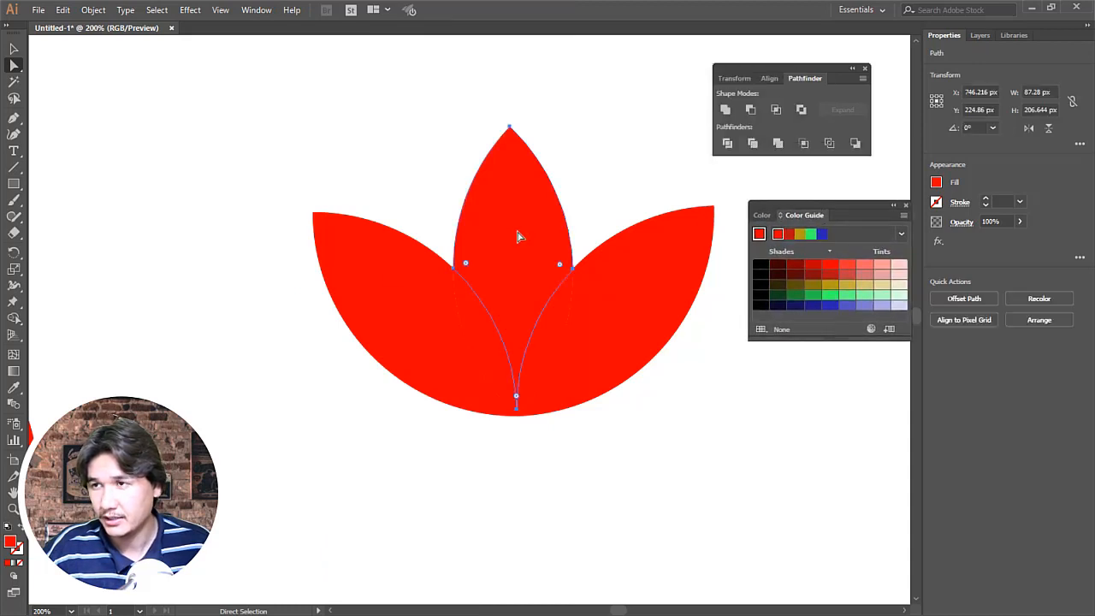
{"action": "left_click", "coordinate": [799, 235]}
{"action": "left_click", "coordinate": [562, 345]}
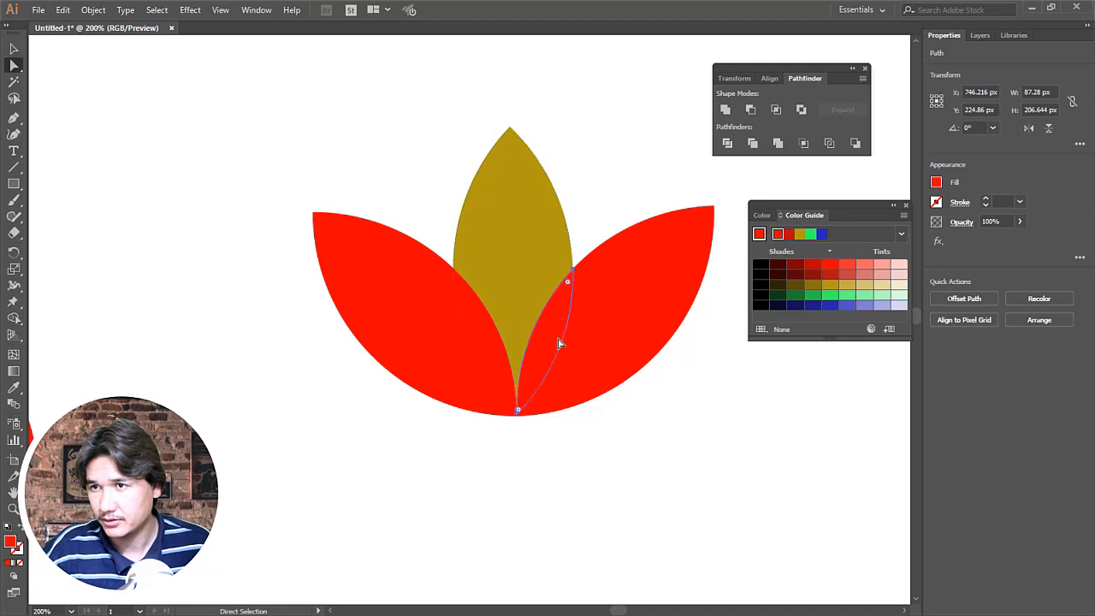
{"action": "left_click", "coordinate": [775, 297]}
{"action": "left_click", "coordinate": [497, 339]}
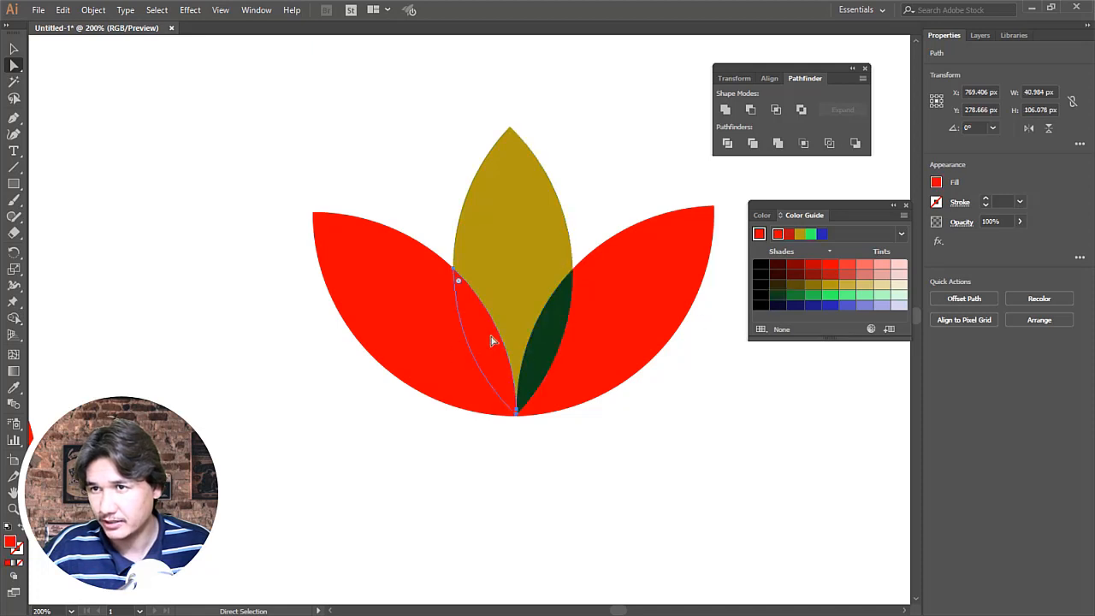
{"action": "left_click", "coordinate": [778, 297]}
{"action": "left_click", "coordinate": [673, 433]}
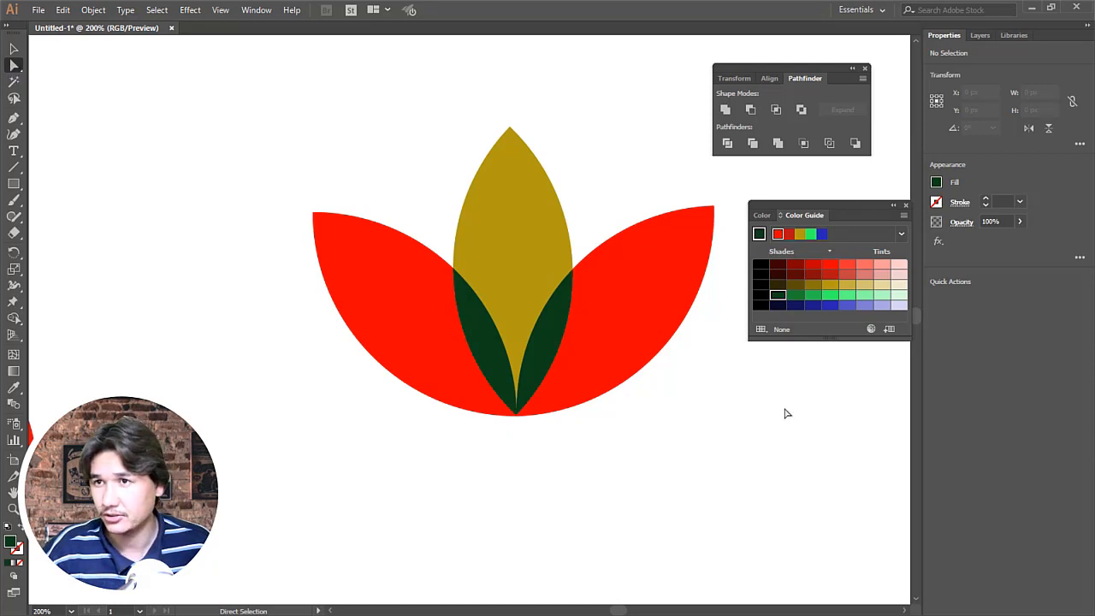
Step: Fill both outer lotus petals with medium-dark green from the Color Guide
{"action": "left_click", "coordinate": [632, 322]}
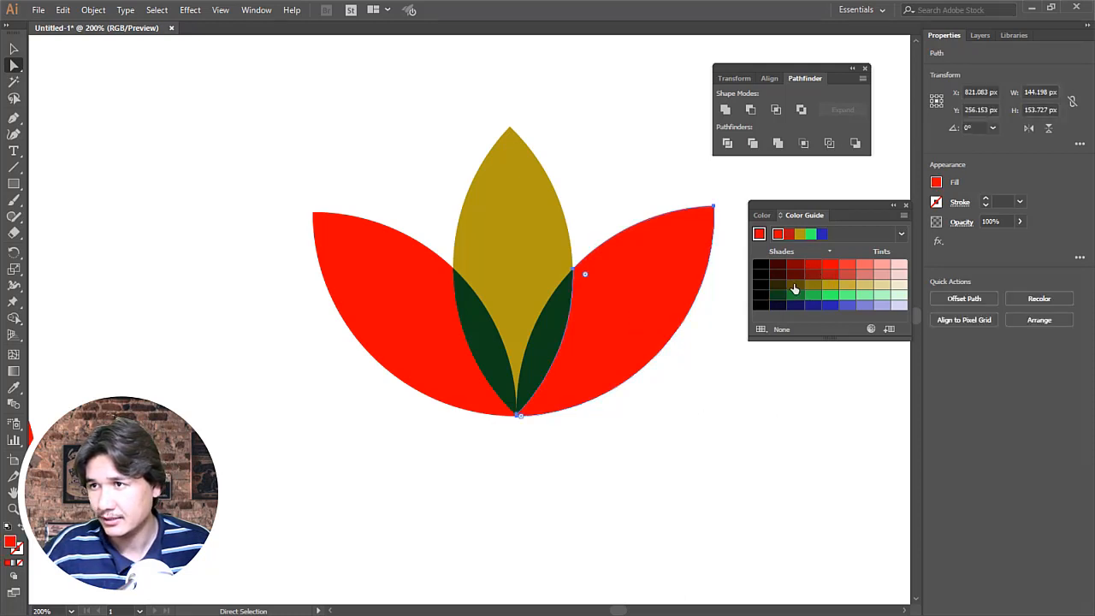
{"action": "left_click", "coordinate": [796, 296]}
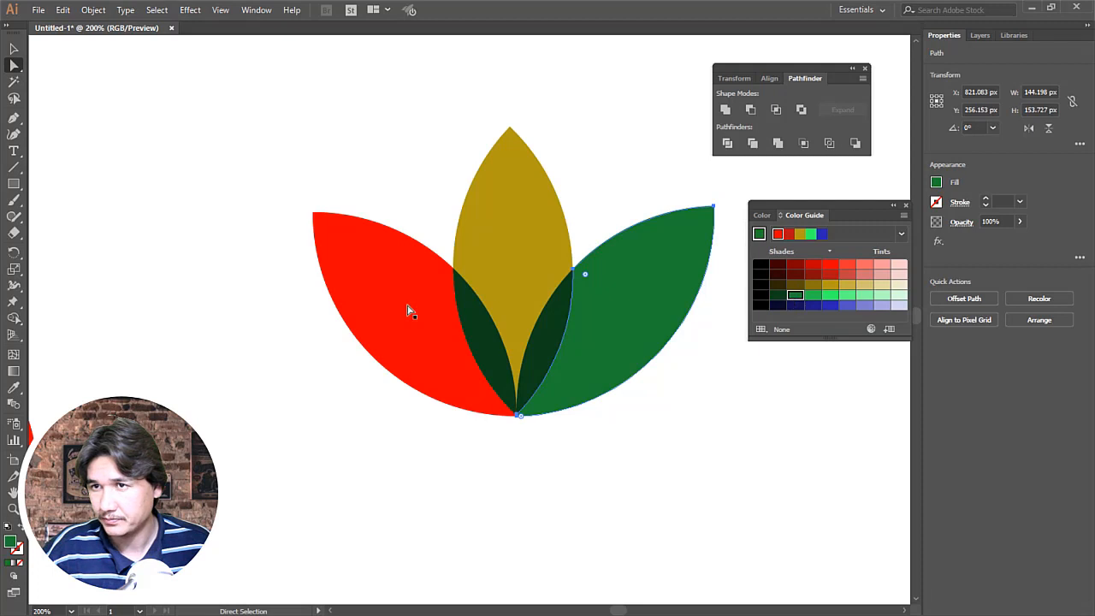
{"action": "left_click", "coordinate": [408, 311]}
{"action": "left_click", "coordinate": [796, 296]}
{"action": "left_click", "coordinate": [692, 413]}
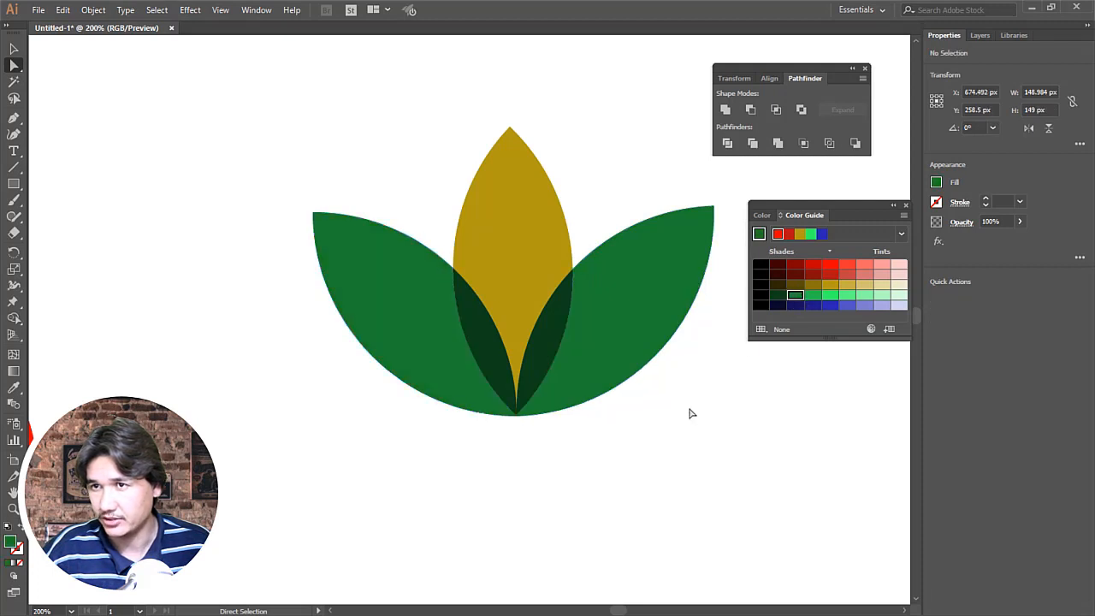
Step: Examine the green and gold color combination of the lotus at artboard scale and up close
{"action": "key", "text": "z"}
{"action": "left_click", "coordinate": [517, 265], "text": "alt"}
{"action": "left_click", "coordinate": [517, 264], "text": "alt"}
{"action": "left_click", "coordinate": [515, 264], "text": "alt"}
{"action": "left_click", "coordinate": [425, 381], "text": "alt"}
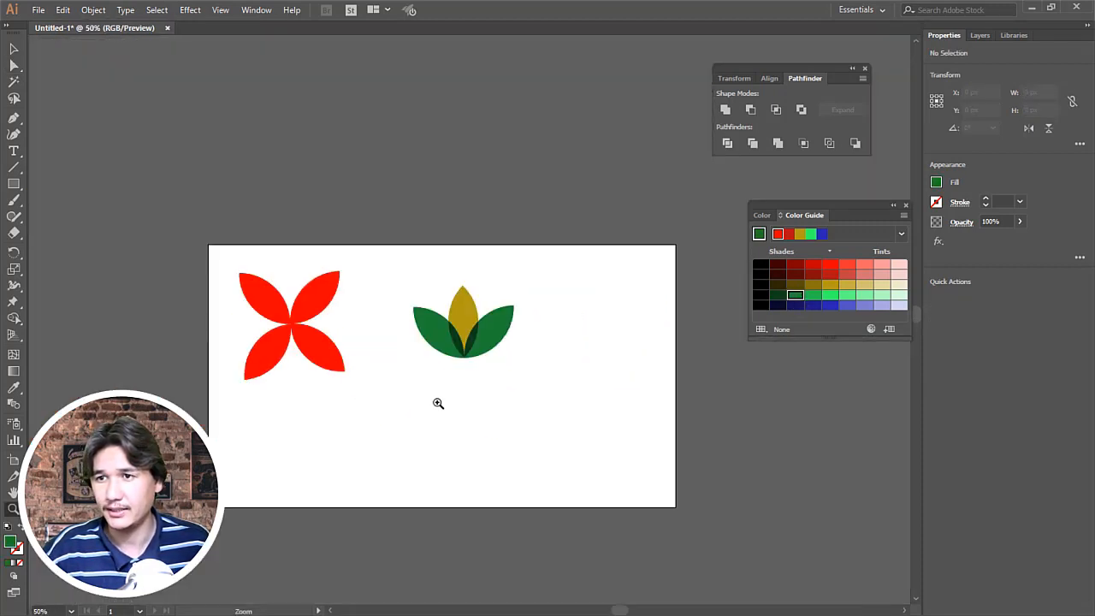
{"action": "left_click", "coordinate": [468, 331]}
{"action": "left_click", "coordinate": [467, 330]}
{"action": "left_click", "coordinate": [467, 330]}
{"action": "left_click", "coordinate": [469, 330]}
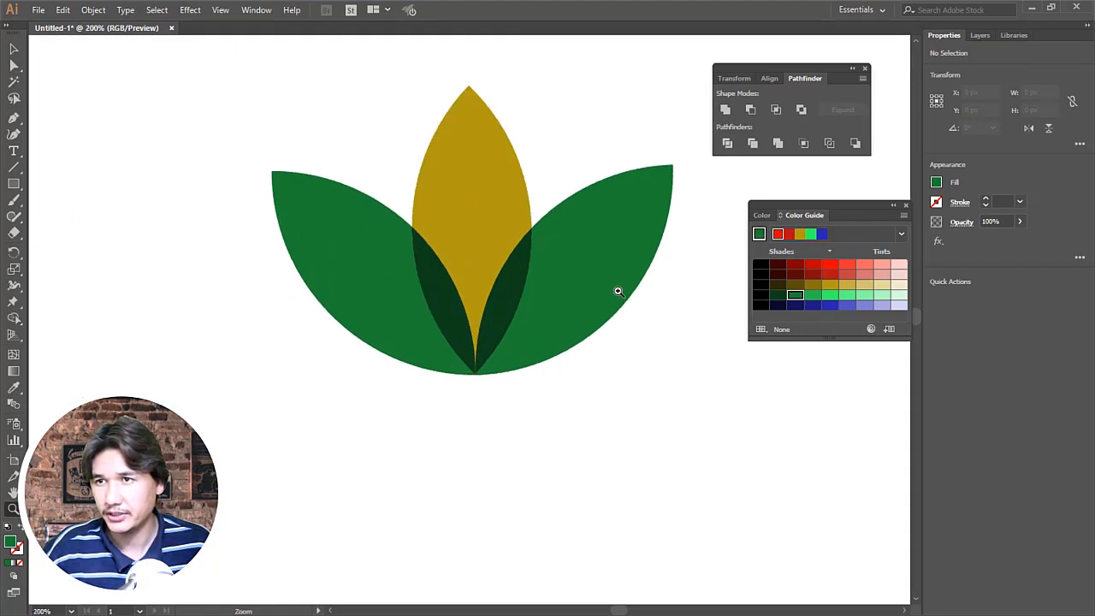
{"action": "left_click", "coordinate": [503, 291], "text": "alt"}
{"action": "left_click", "coordinate": [503, 291], "text": "alt"}
{"action": "left_click", "coordinate": [496, 294], "text": "alt"}
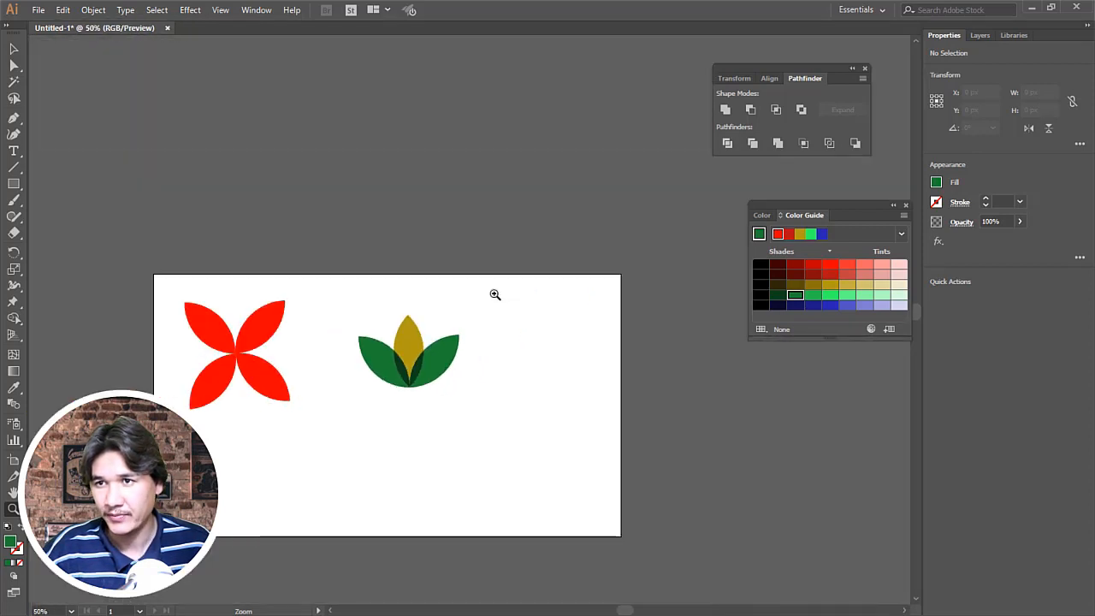
{"action": "left_click", "coordinate": [423, 340]}
{"action": "left_click", "coordinate": [423, 340]}
{"action": "left_click", "coordinate": [547, 332]}
{"action": "left_click", "coordinate": [501, 324]}
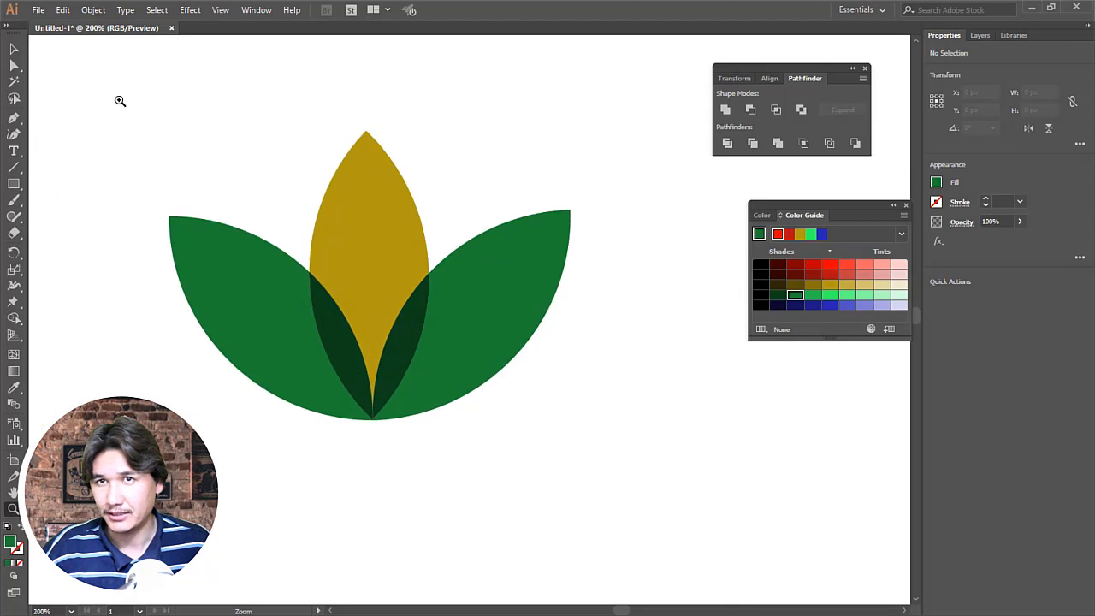
Step: Fill the lotus's middle petal with the darkest green shade and both outer petals with bright green from the Color Guide
{"action": "left_click", "coordinate": [19, 66]}
{"action": "left_click", "coordinate": [361, 217]}
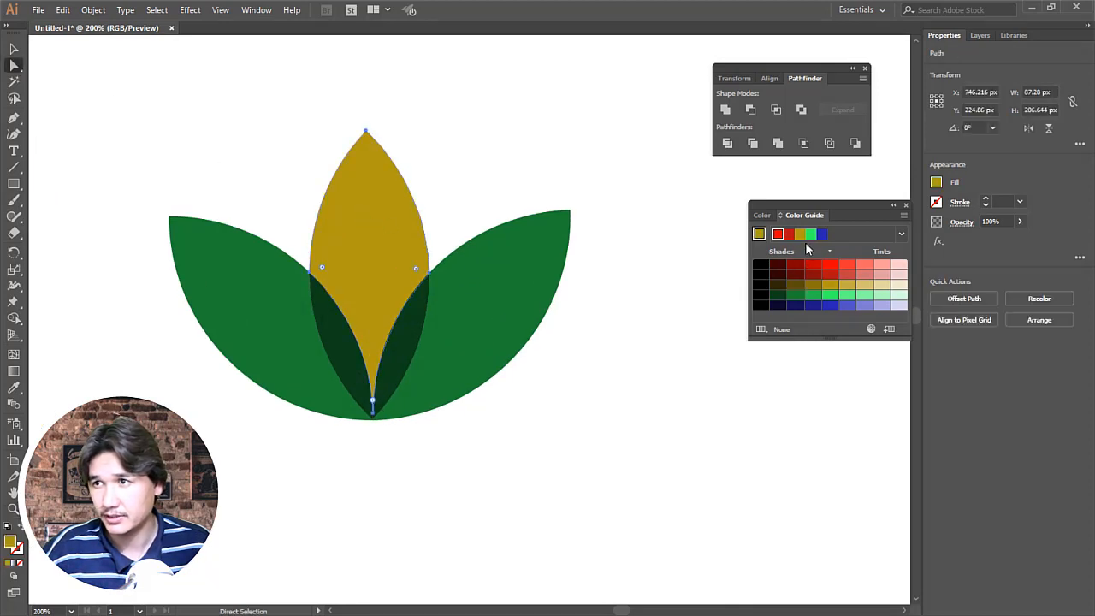
{"action": "left_click", "coordinate": [777, 297]}
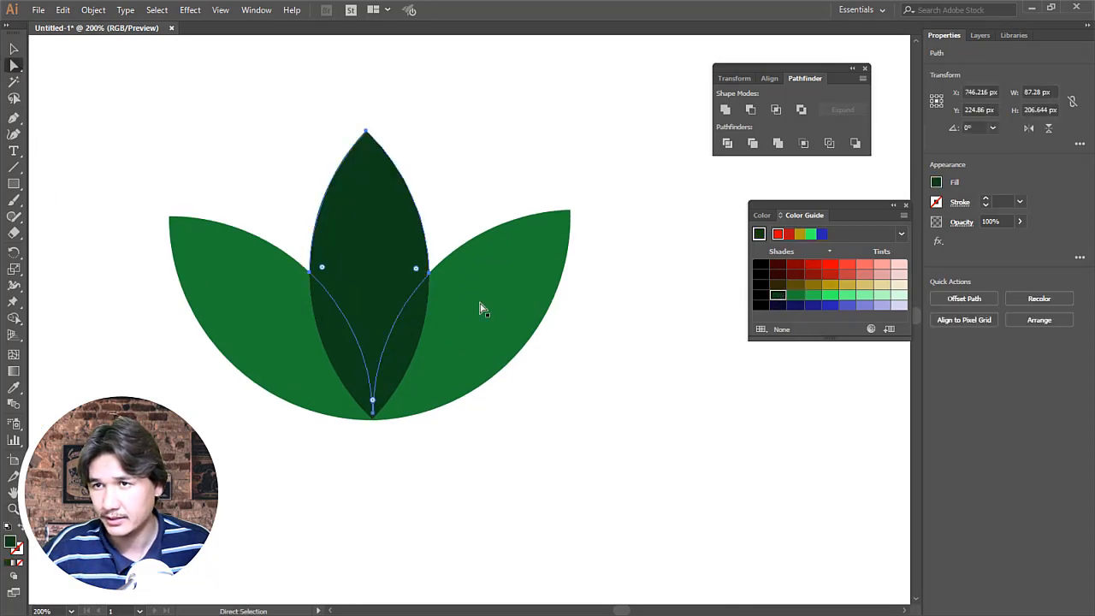
{"action": "left_click", "coordinate": [480, 308]}
{"action": "left_click", "coordinate": [824, 296]}
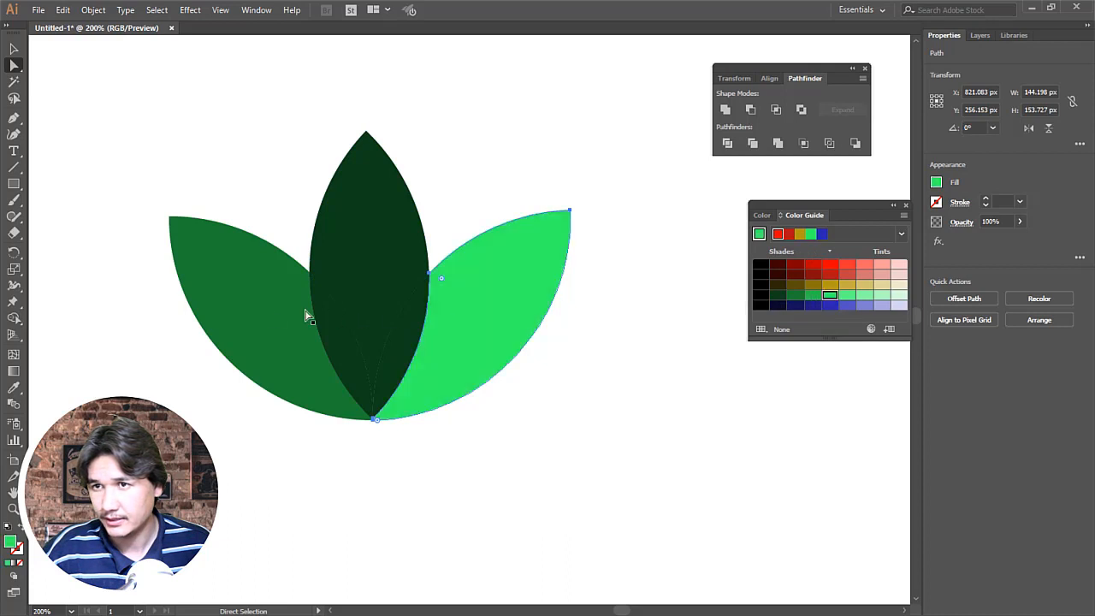
{"action": "left_click", "coordinate": [270, 315]}
{"action": "left_click", "coordinate": [823, 300]}
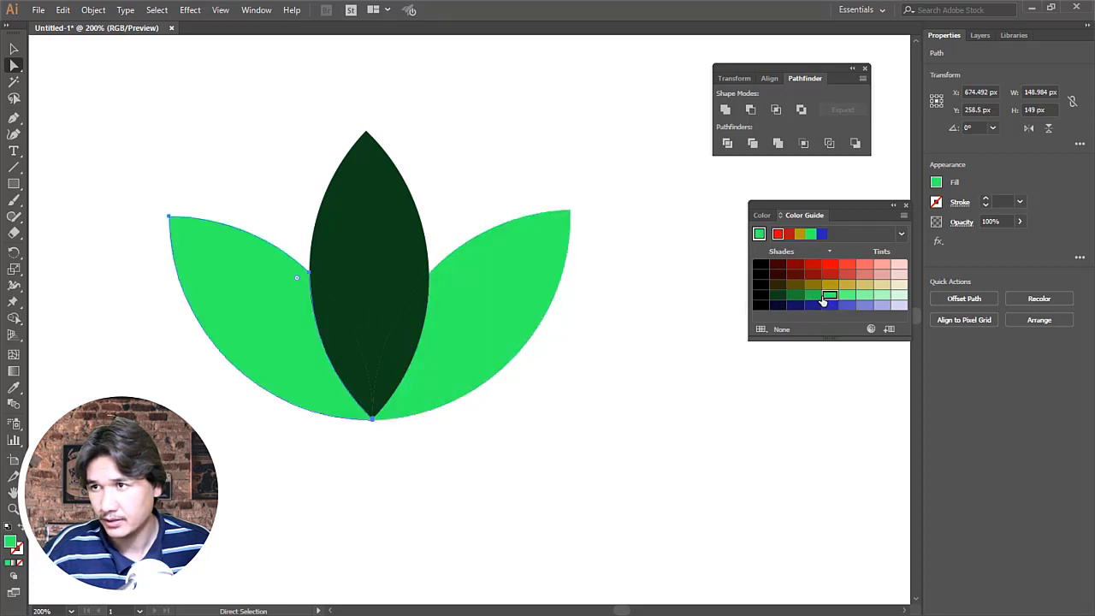
Step: Fill the two overlap pieces of the lotus together with medium-dark green
{"action": "left_click", "coordinate": [412, 292]}
{"action": "left_click", "coordinate": [334, 330], "text": "shift"}
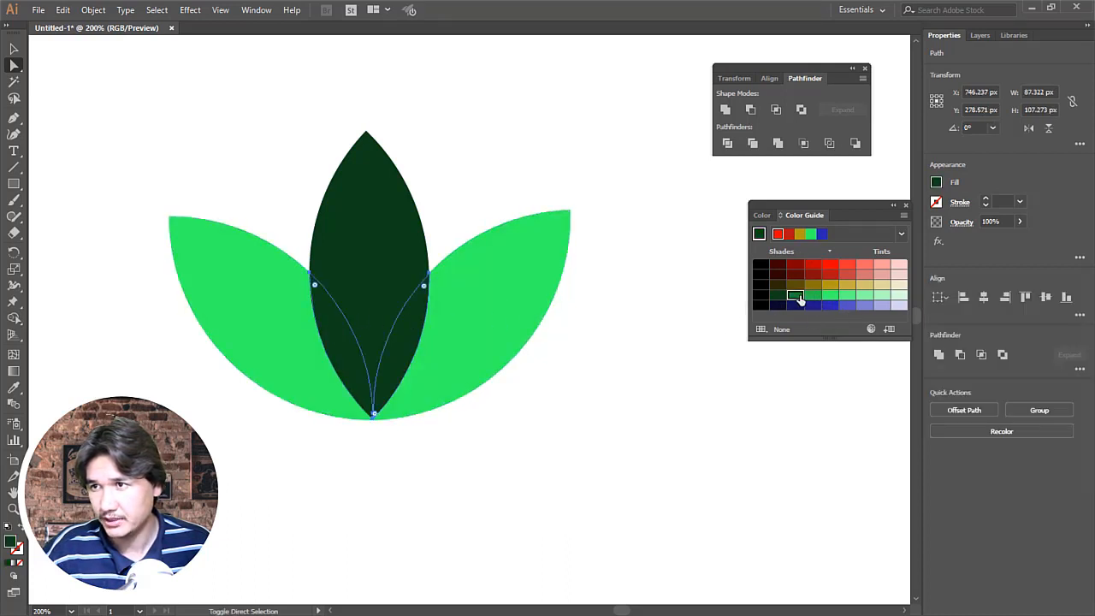
{"action": "left_click", "coordinate": [796, 295]}
{"action": "left_click", "coordinate": [557, 356]}
Step: Examine the all-green lotus from a distance and up close around its overlap pieces
{"action": "key", "text": "z"}
{"action": "left_click", "coordinate": [431, 291], "text": "alt"}
{"action": "left_click", "coordinate": [432, 291], "text": "alt"}
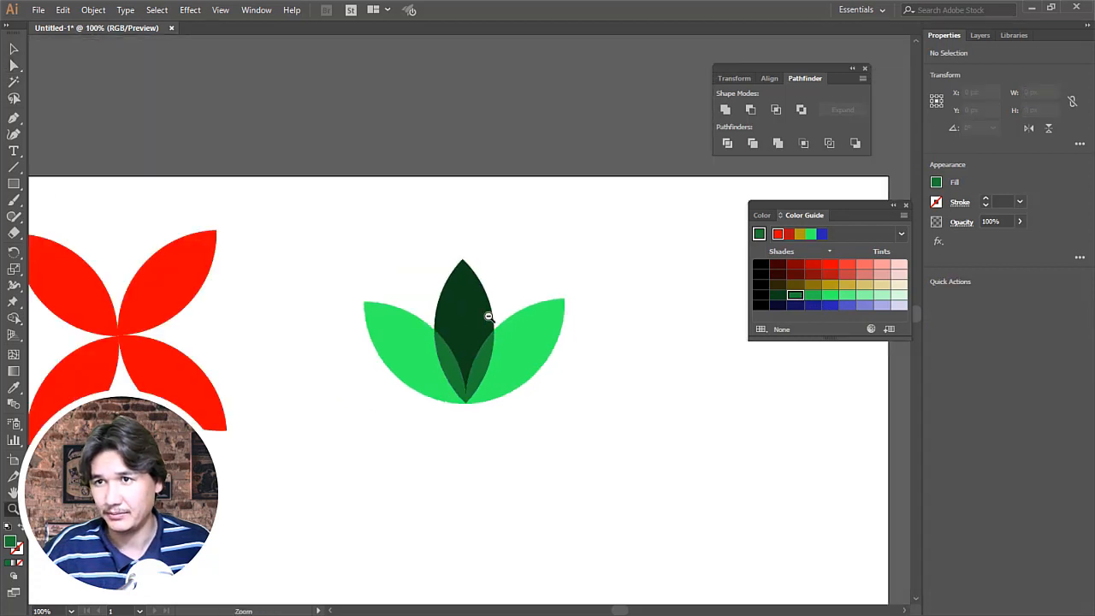
{"action": "left_click", "coordinate": [487, 315], "text": "alt"}
{"action": "left_click", "coordinate": [457, 336]}
{"action": "left_click", "coordinate": [487, 317]}
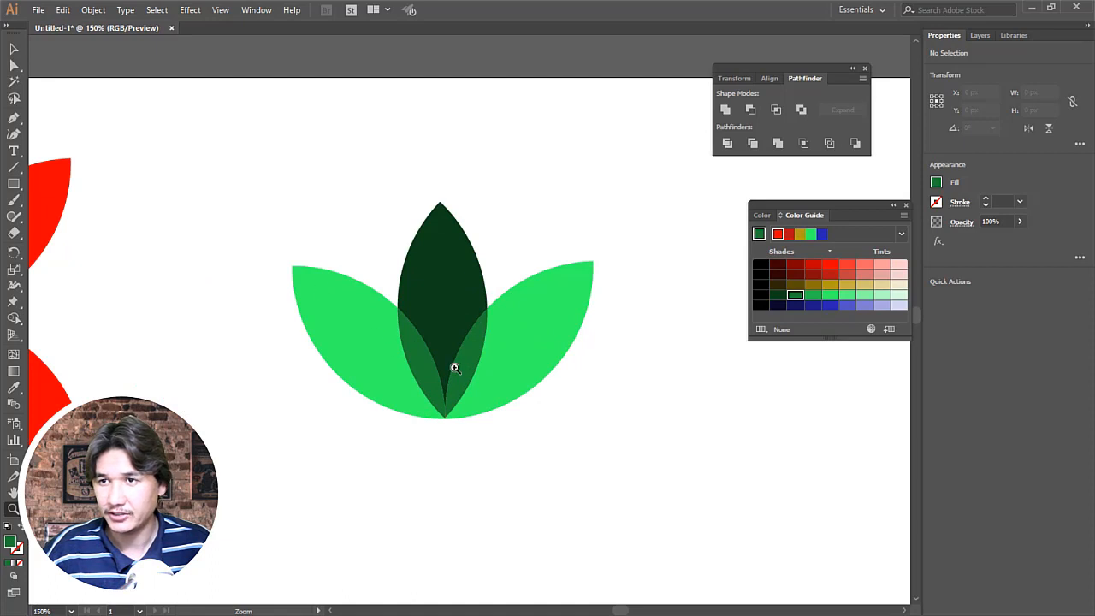
{"action": "left_click", "coordinate": [466, 343]}
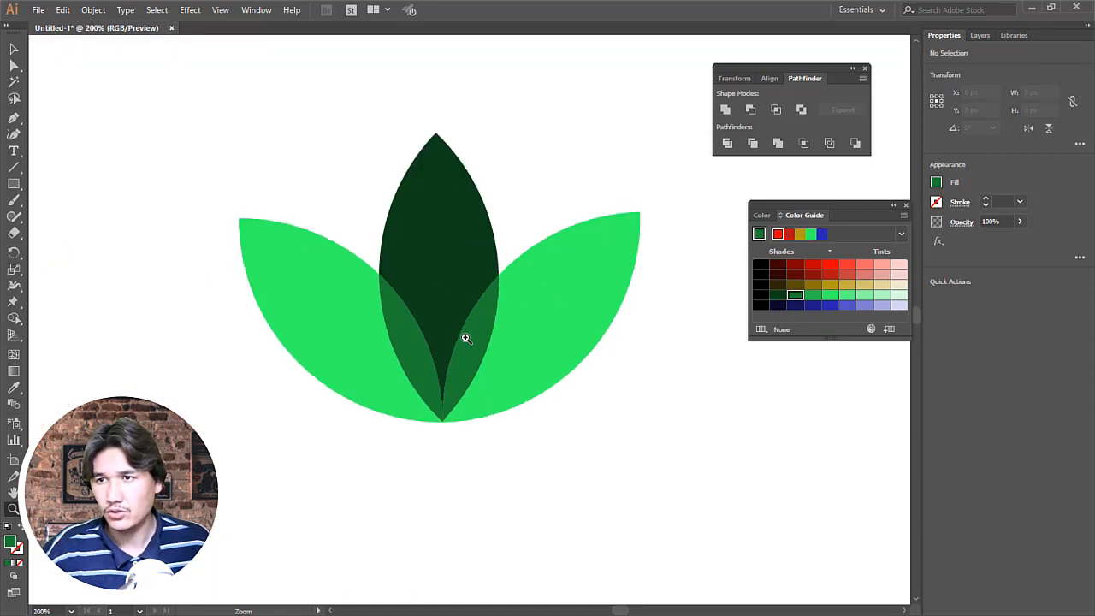
{"action": "left_click", "coordinate": [465, 336]}
Step: Select both overlap pieces and the middle petal together to check the original petal shape, leaving nothing selected
{"action": "left_click", "coordinate": [14, 65]}
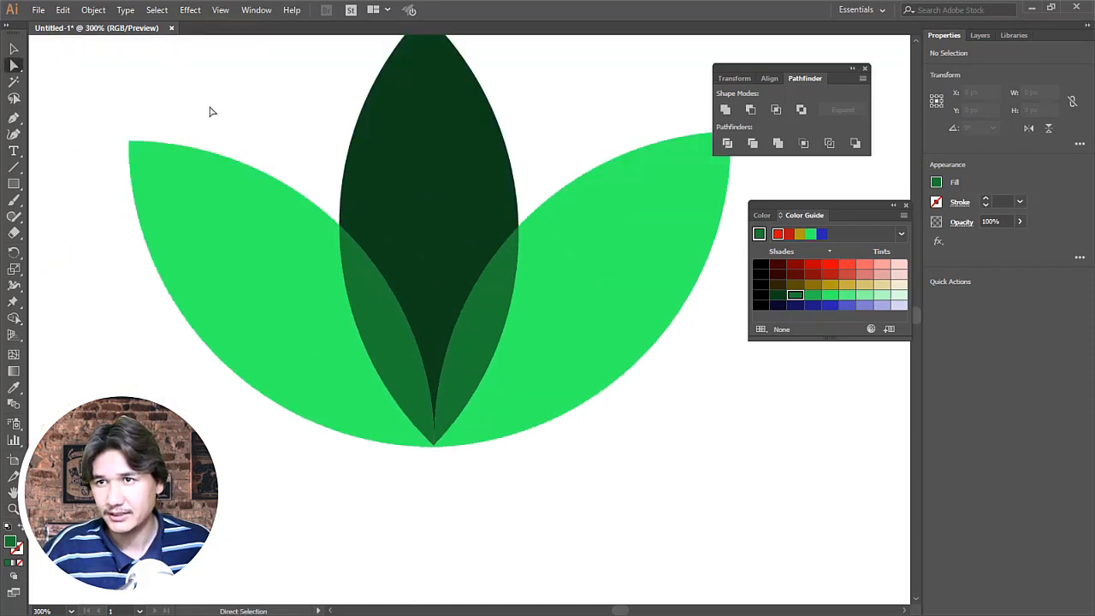
{"action": "left_click", "coordinate": [368, 294]}
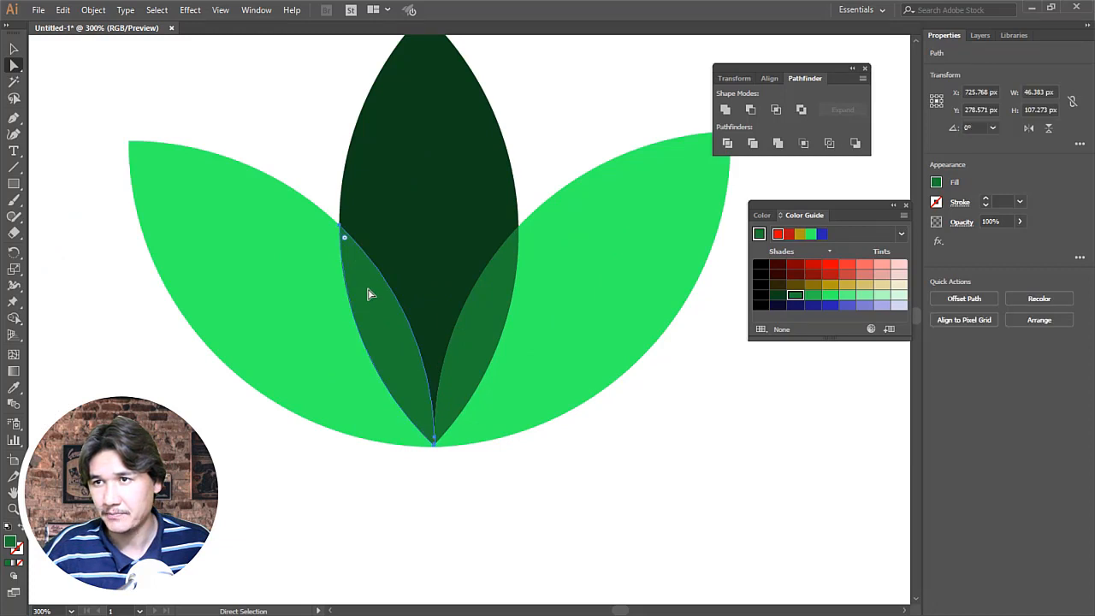
{"action": "left_click", "coordinate": [501, 312], "text": "shift"}
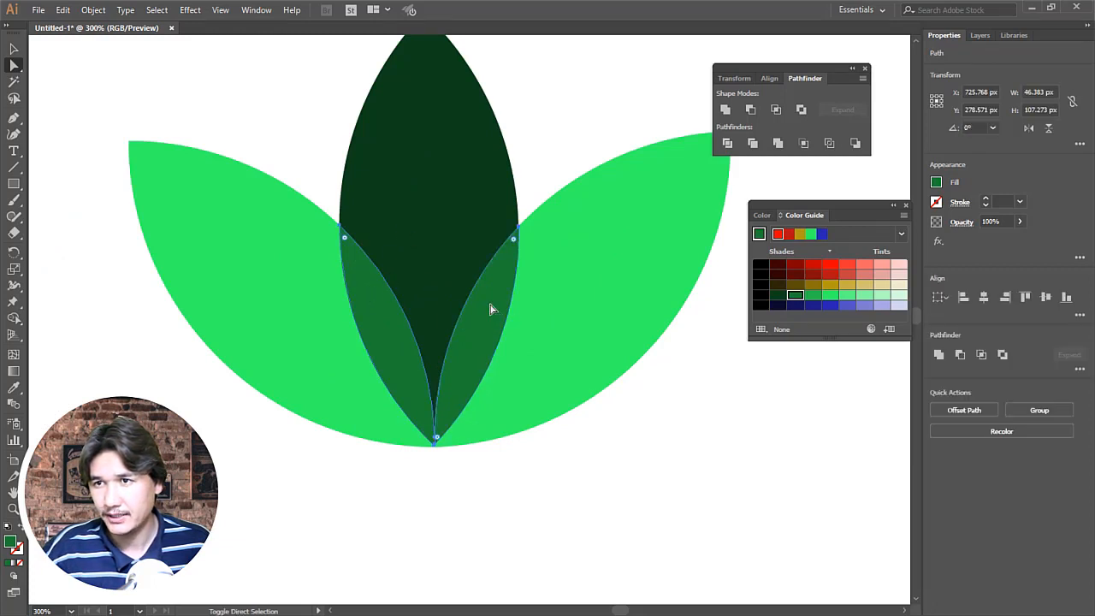
{"action": "left_click", "coordinate": [433, 235], "text": "shift"}
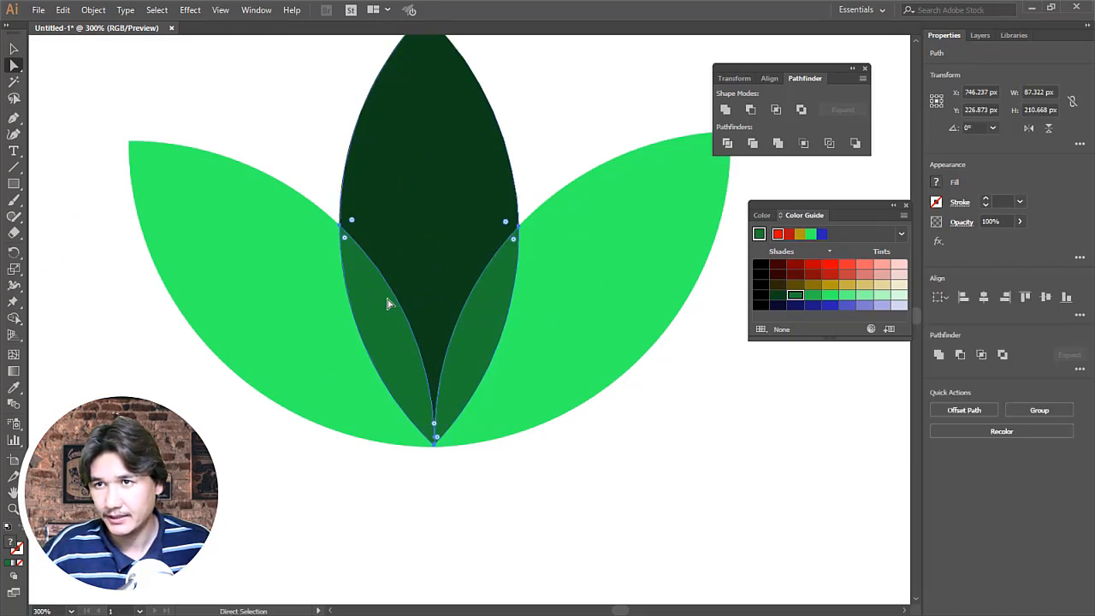
{"action": "left_click", "coordinate": [494, 509]}
Step: Move the dark middle petal slightly upward to open a thin white gap above the overlap pieces
{"action": "left_click", "coordinate": [437, 239]}
{"action": "left_click_drag", "start_coordinate": [437, 239], "coordinate": [433, 213]}
{"action": "left_click", "coordinate": [554, 152]}
Step: Fill both outer petals together with the medium-dark green shade from the Color Guide
{"action": "key", "text": "z"}
{"action": "left_click", "coordinate": [530, 320], "text": "alt"}
{"action": "left_click", "coordinate": [530, 321], "text": "alt"}
{"action": "left_click", "coordinate": [478, 322], "text": "alt"}
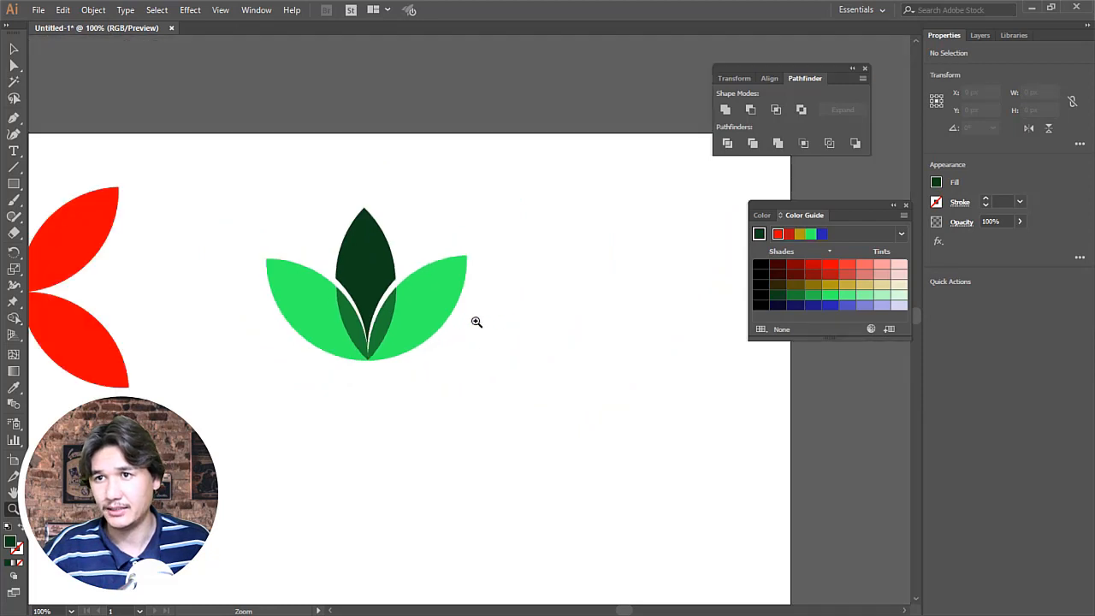
{"action": "left_click", "coordinate": [362, 313], "text": "alt"}
{"action": "left_click", "coordinate": [462, 328]}
{"action": "left_click", "coordinate": [458, 330]}
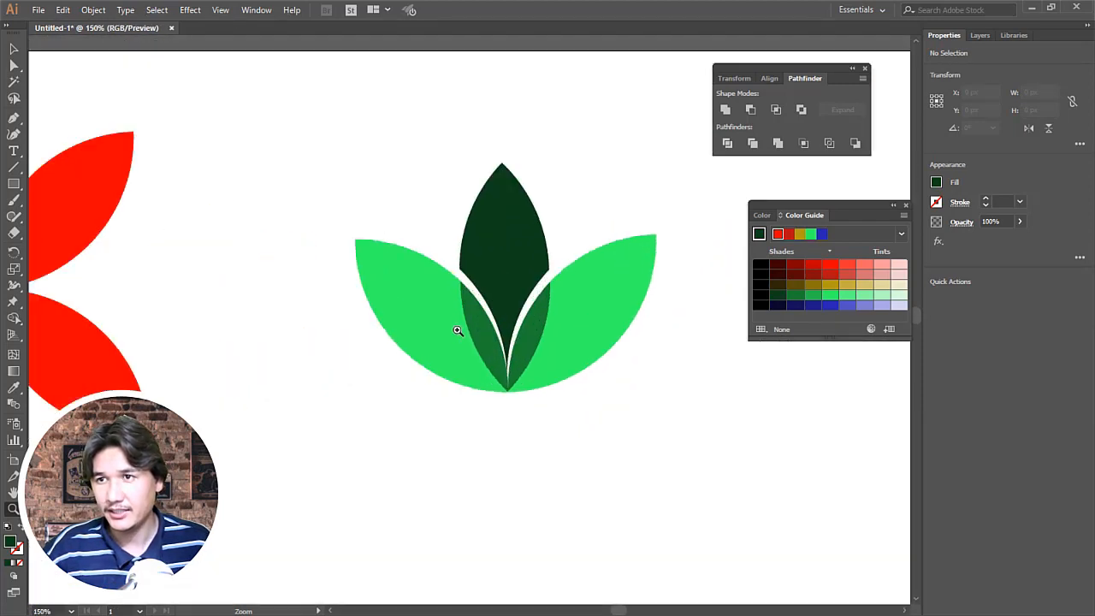
{"action": "key", "text": "a"}
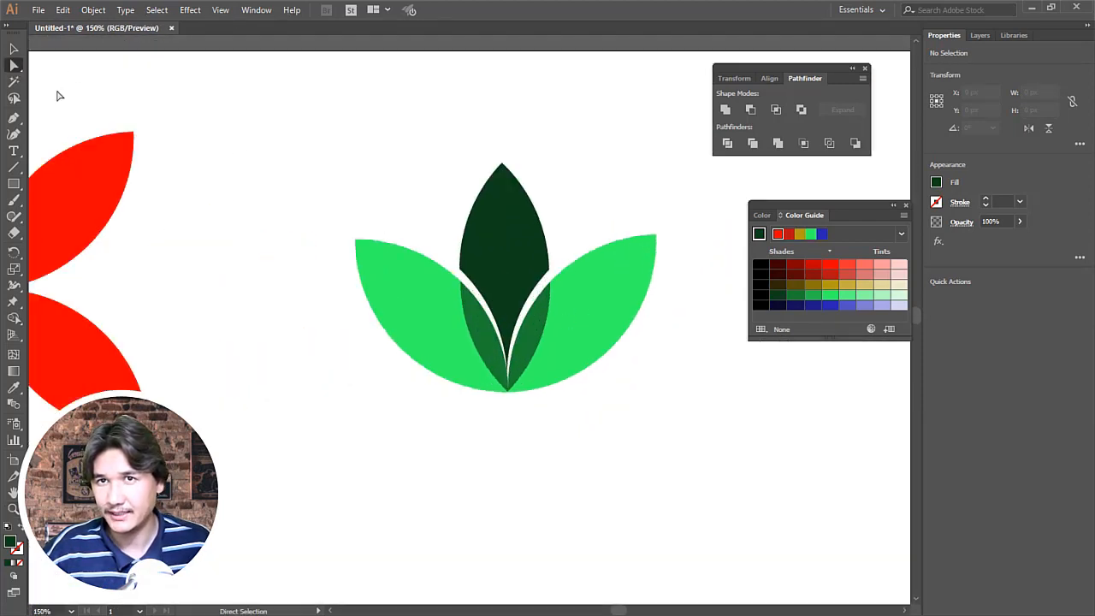
{"action": "left_click", "coordinate": [402, 301]}
{"action": "left_click", "coordinate": [641, 306], "text": "shift"}
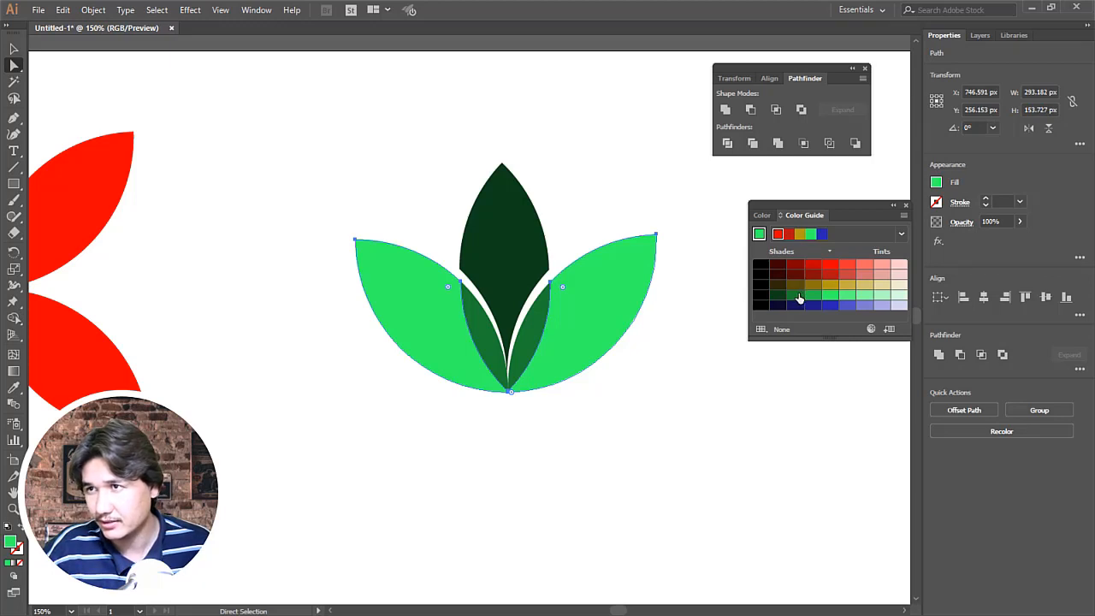
{"action": "left_click", "coordinate": [796, 296]}
{"action": "left_click", "coordinate": [619, 399]}
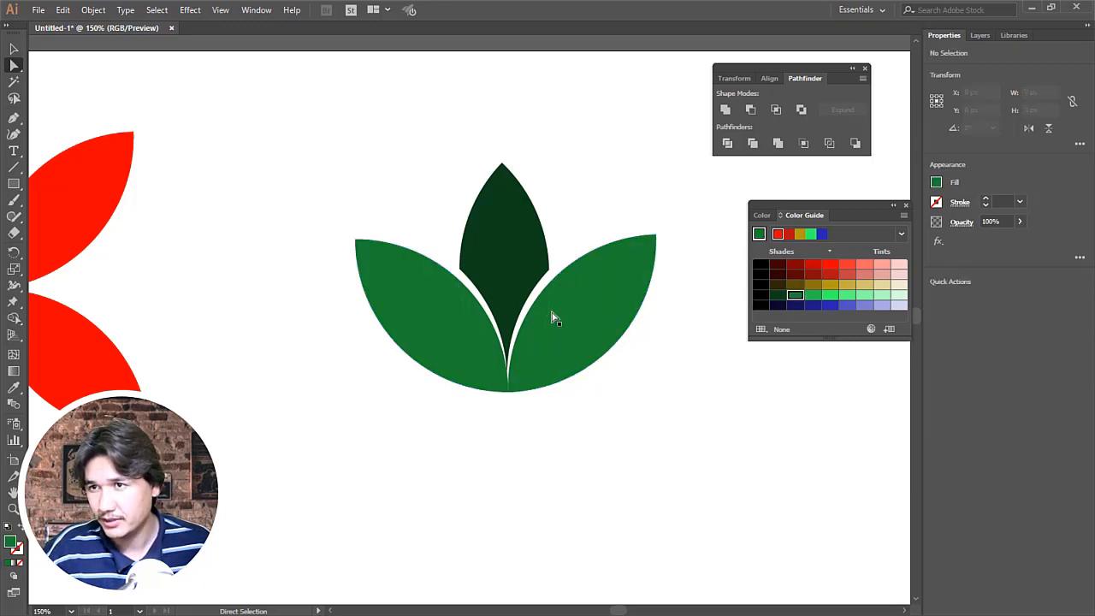
Step: Fill both overlap pieces together with the green one shade lighter than the outer petals
{"action": "left_click", "coordinate": [539, 317]}
{"action": "left_click", "coordinate": [487, 324], "text": "shift"}
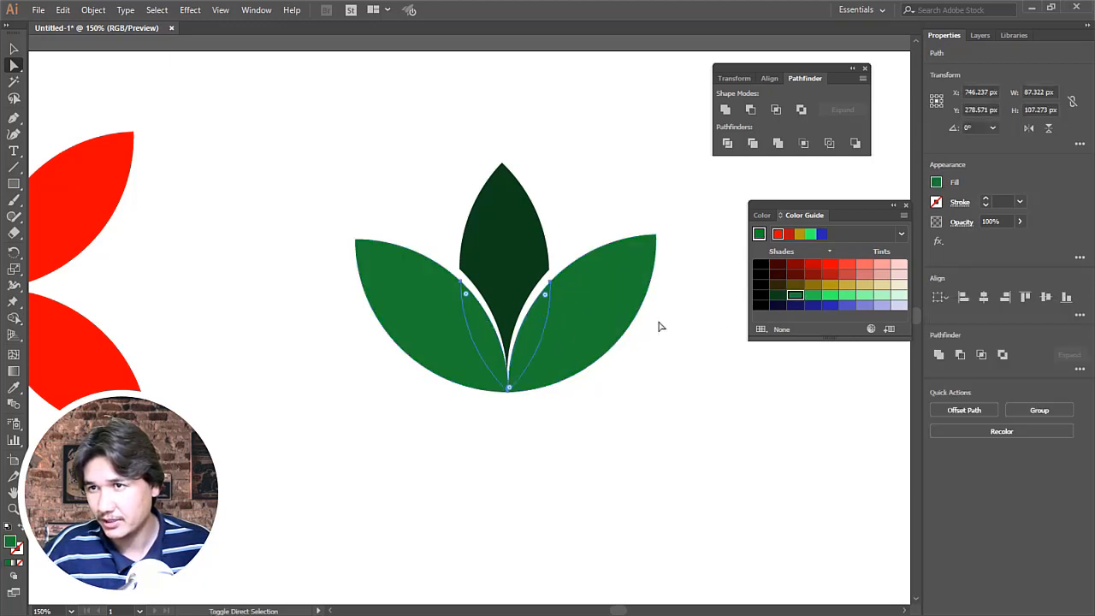
{"action": "left_click", "coordinate": [811, 295]}
{"action": "left_click", "coordinate": [758, 452]}
Step: Raise the middle petal a little further to widen the white gap between it and the overlap pieces
{"action": "key", "text": "z"}
{"action": "left_click", "coordinate": [542, 239], "text": "alt"}
{"action": "left_click", "coordinate": [541, 240], "text": "alt"}
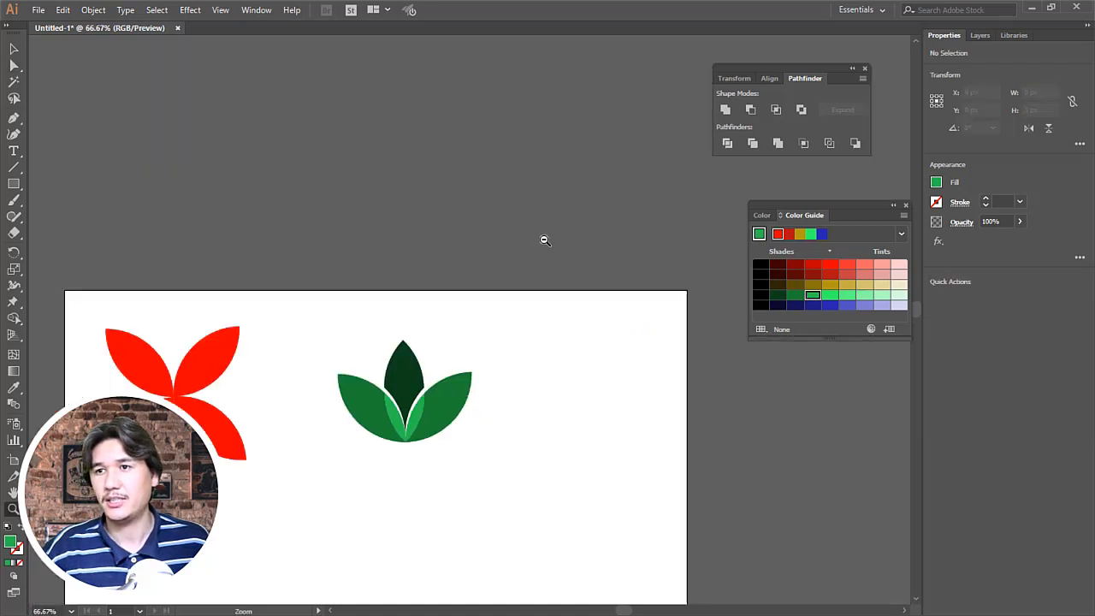
{"action": "left_click", "coordinate": [428, 363]}
{"action": "left_click", "coordinate": [452, 340]}
{"action": "left_click", "coordinate": [452, 340]}
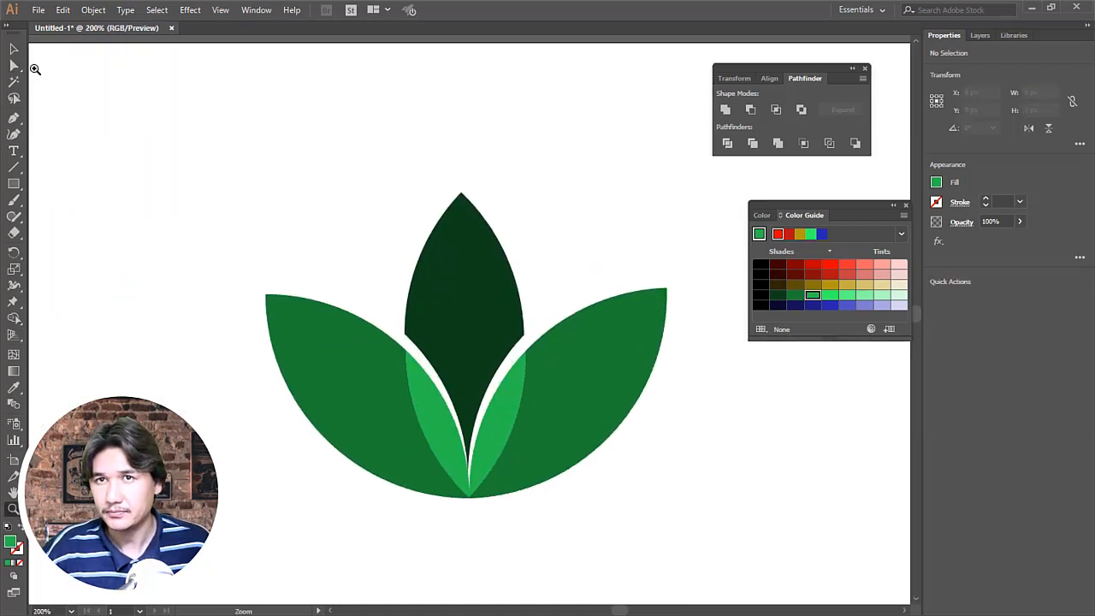
{"action": "left_click", "coordinate": [13, 65]}
{"action": "left_click", "coordinate": [467, 308]}
{"action": "left_click_drag", "start_coordinate": [466, 308], "coordinate": [468, 293]}
{"action": "left_click", "coordinate": [549, 231]}
Step: Move the right petal slightly right and the left petal about 5 px left, separating both from the overlap pieces
{"action": "key", "text": "z"}
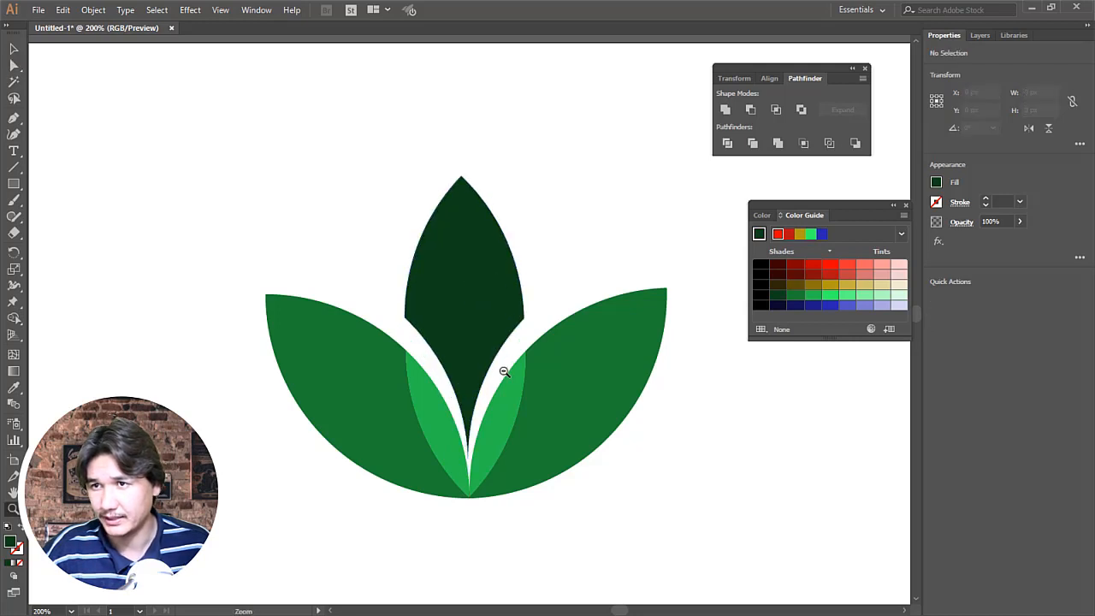
{"action": "left_click", "coordinate": [505, 371], "text": "alt"}
{"action": "left_click", "coordinate": [506, 371], "text": "alt"}
{"action": "left_click", "coordinate": [452, 294]}
{"action": "left_click", "coordinate": [452, 294]}
{"action": "left_click", "coordinate": [452, 295]}
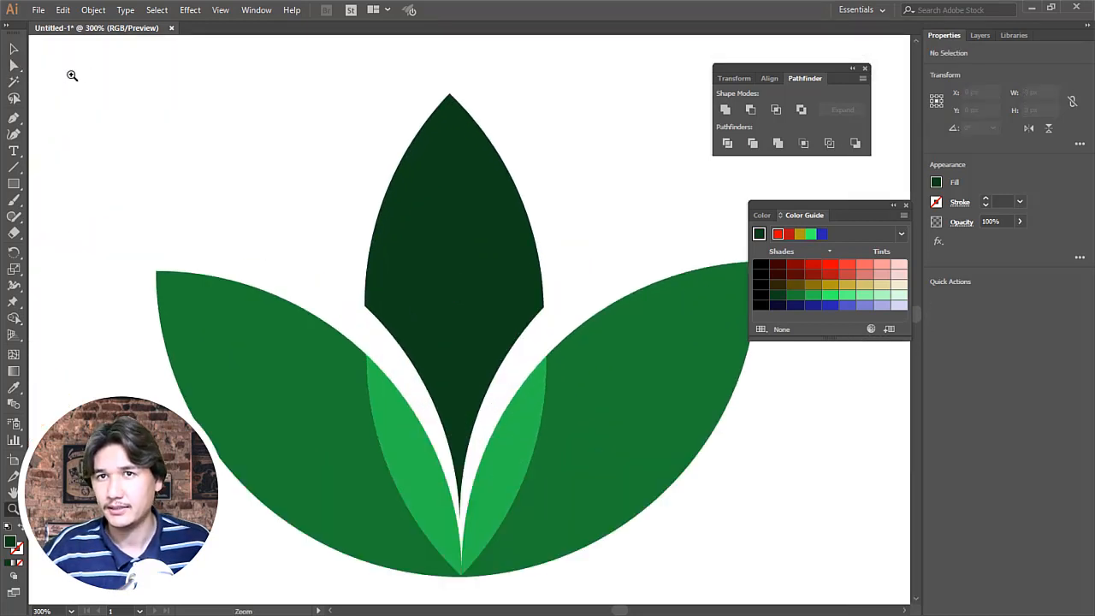
{"action": "left_click", "coordinate": [14, 65]}
{"action": "left_click", "coordinate": [587, 413]}
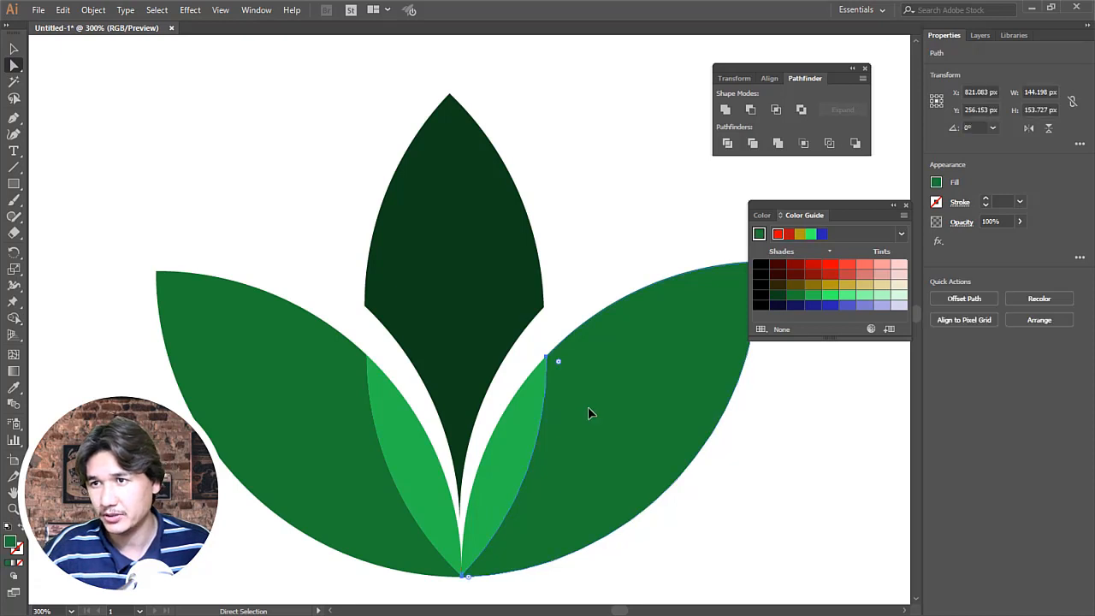
{"action": "left_click_drag", "start_coordinate": [588, 411], "coordinate": [599, 411]}
{"action": "left_click", "coordinate": [313, 421]}
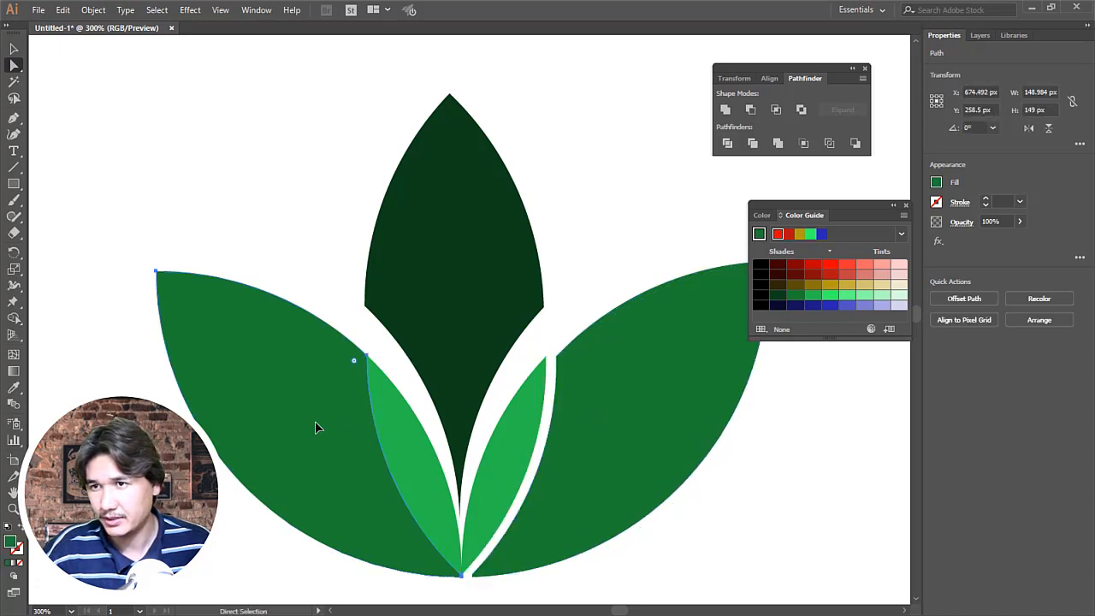
{"action": "left_click_drag", "start_coordinate": [315, 421], "coordinate": [305, 428]}
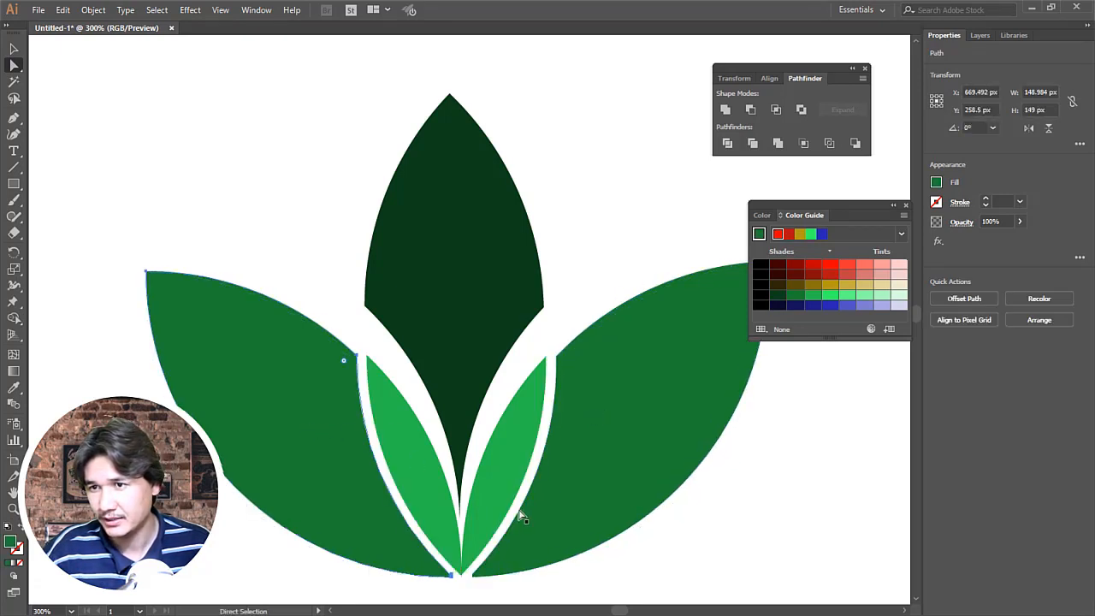
{"action": "left_click", "coordinate": [689, 582]}
Step: Examine the separated lotus pieces and their white gaps at artboard scale and up close
{"action": "key", "text": "z"}
{"action": "left_click", "coordinate": [536, 443], "text": "alt"}
{"action": "left_click", "coordinate": [537, 443], "text": "alt"}
{"action": "left_click", "coordinate": [439, 324], "text": "alt"}
{"action": "left_click", "coordinate": [439, 324], "text": "alt"}
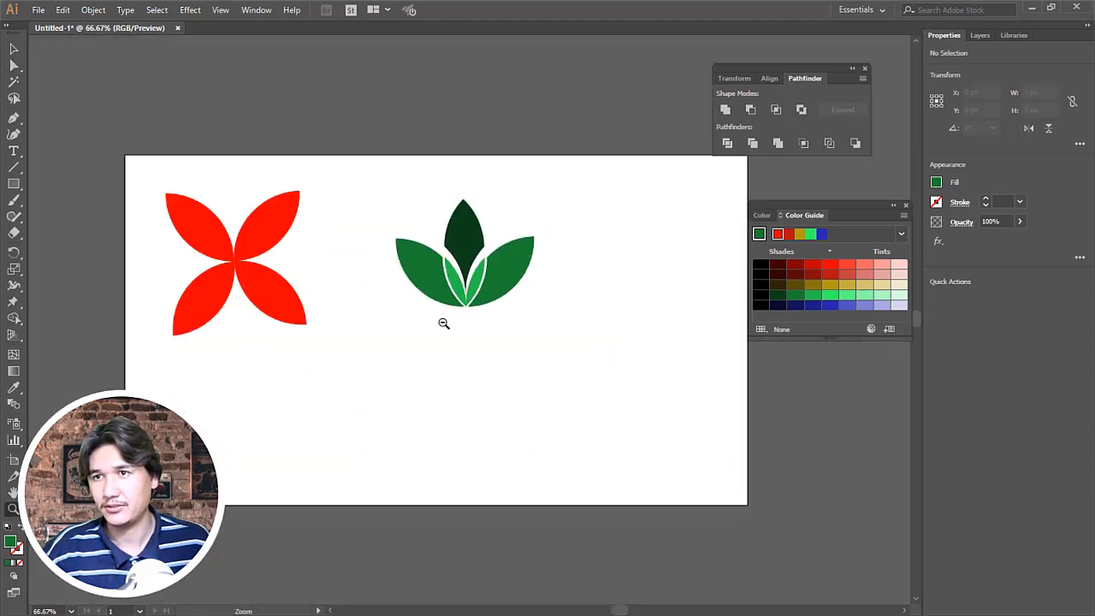
{"action": "left_click", "coordinate": [441, 324], "text": "alt"}
{"action": "left_click", "coordinate": [480, 291]}
{"action": "left_click", "coordinate": [481, 306]}
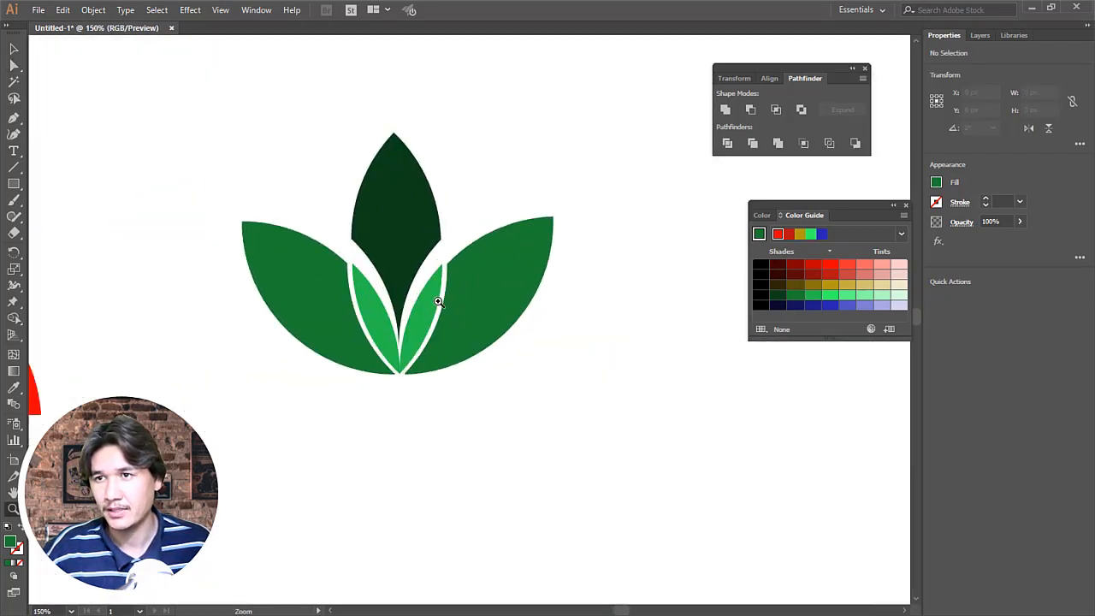
{"action": "left_click", "coordinate": [440, 304]}
{"action": "left_click", "coordinate": [13, 65]}
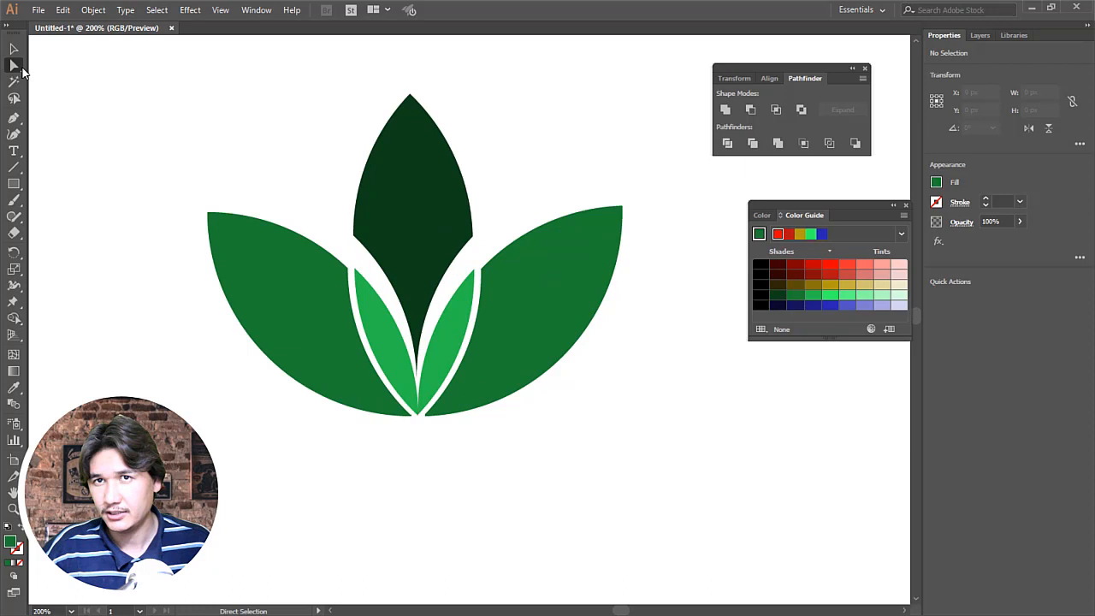
Step: Move the right petal further right and the left petal further left to widen the white gaps beside the overlap pieces
{"action": "left_click", "coordinate": [539, 318]}
{"action": "key", "text": "Right"}
{"action": "key", "text": "Right"}
{"action": "key", "text": "Right"}
{"action": "key", "text": "Right"}
{"action": "key", "text": "Right"}
{"action": "key", "text": "Right"}
{"action": "key", "text": "Right"}
{"action": "key", "text": "Right"}
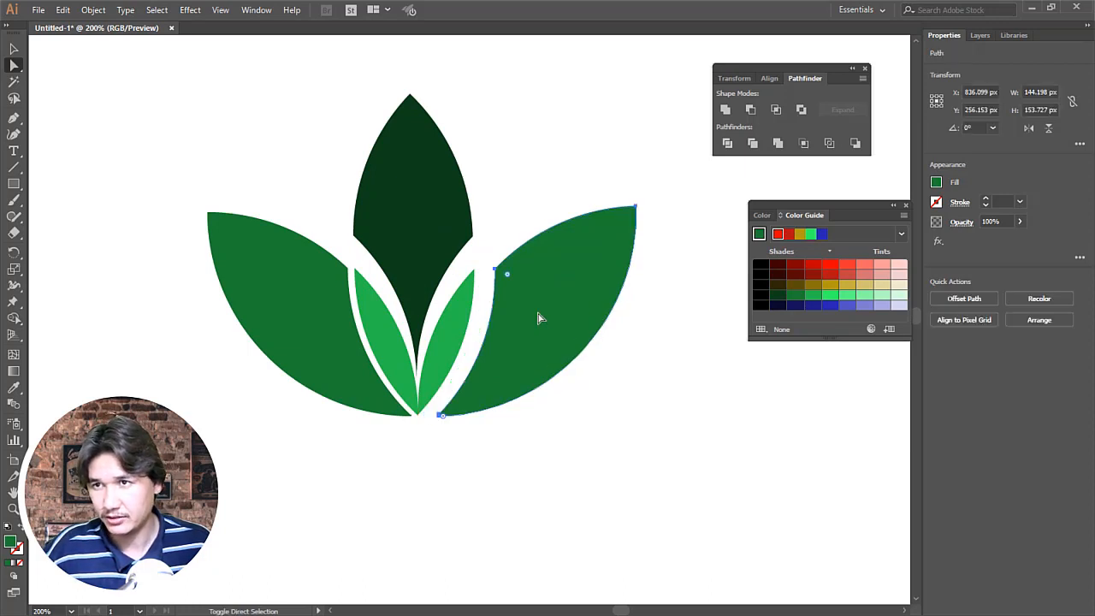
{"action": "left_click", "coordinate": [283, 319]}
{"action": "key", "text": "Left"}
{"action": "key", "text": "Left"}
{"action": "key", "text": "Left"}
{"action": "key", "text": "Left"}
{"action": "key", "text": "Left"}
{"action": "key", "text": "Left"}
{"action": "key", "text": "Left"}
{"action": "key", "text": "Left"}
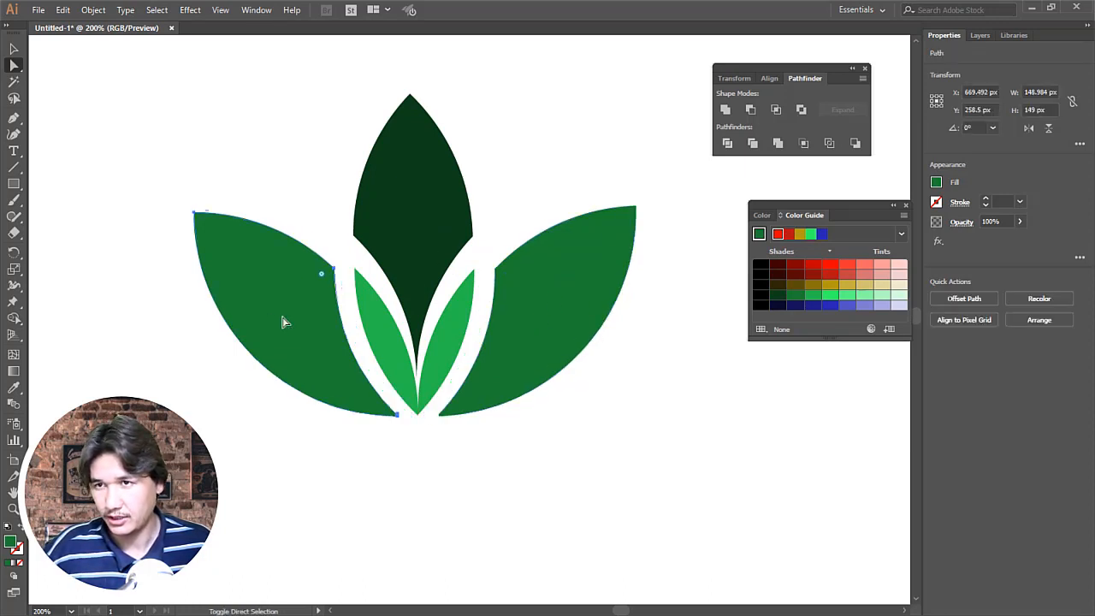
{"action": "left_click", "coordinate": [675, 447]}
Step: Delete the four-petal red flower from the artboard, keeping only the green lotus
{"action": "key", "text": "z"}
{"action": "left_click", "coordinate": [522, 298], "text": "alt"}
{"action": "left_click", "coordinate": [523, 298], "text": "alt"}
{"action": "left_click", "coordinate": [522, 298], "text": "alt"}
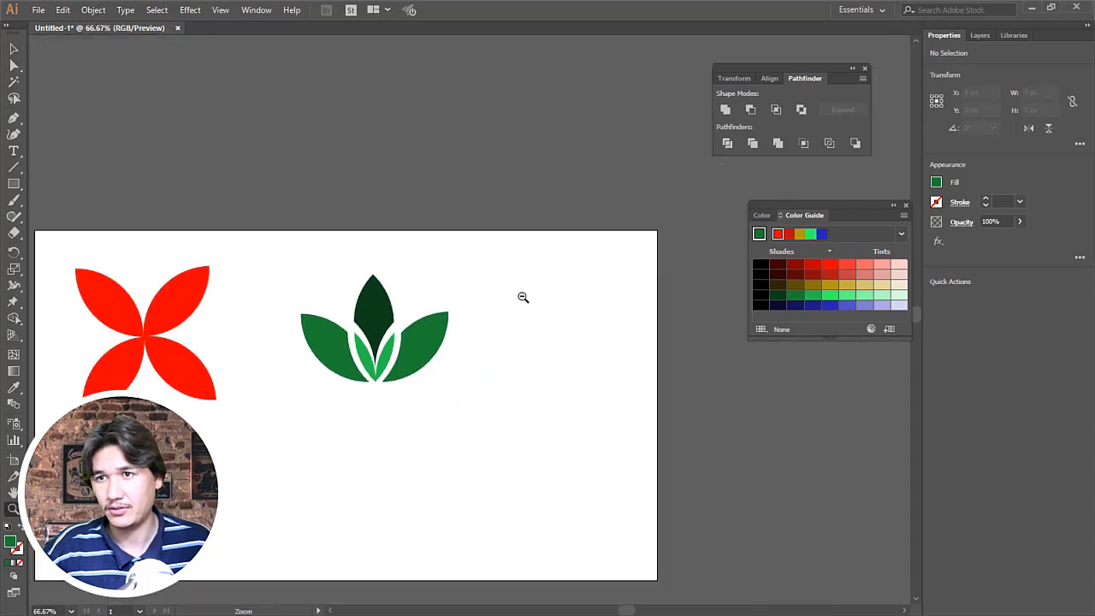
{"action": "left_click", "coordinate": [411, 320], "text": "alt"}
{"action": "left_click", "coordinate": [445, 359]}
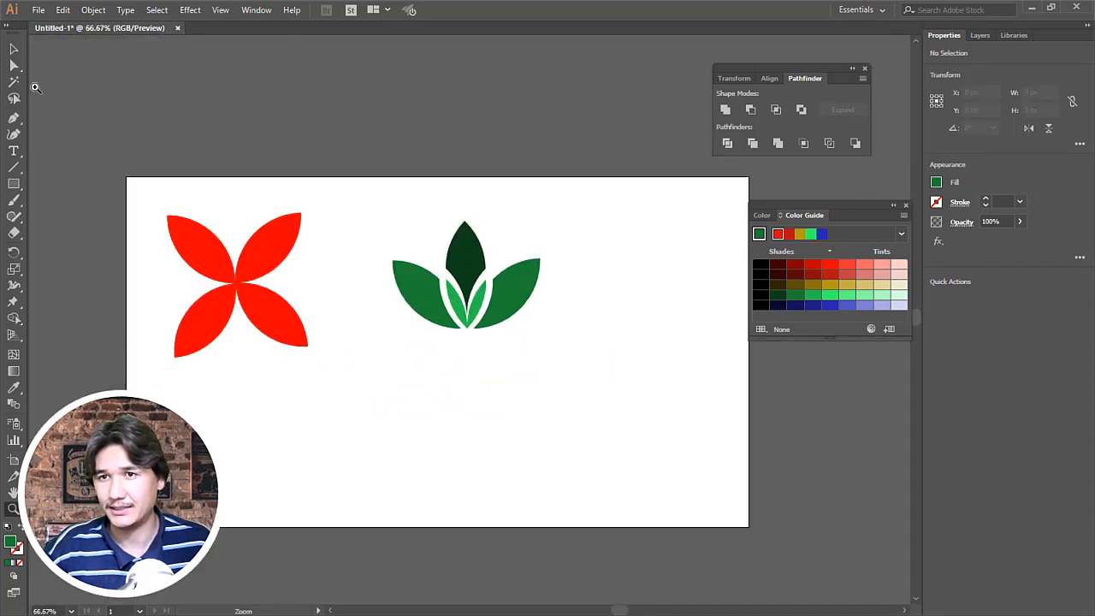
{"action": "left_click", "coordinate": [14, 49]}
{"action": "left_click_drag", "start_coordinate": [116, 170], "coordinate": [327, 412]}
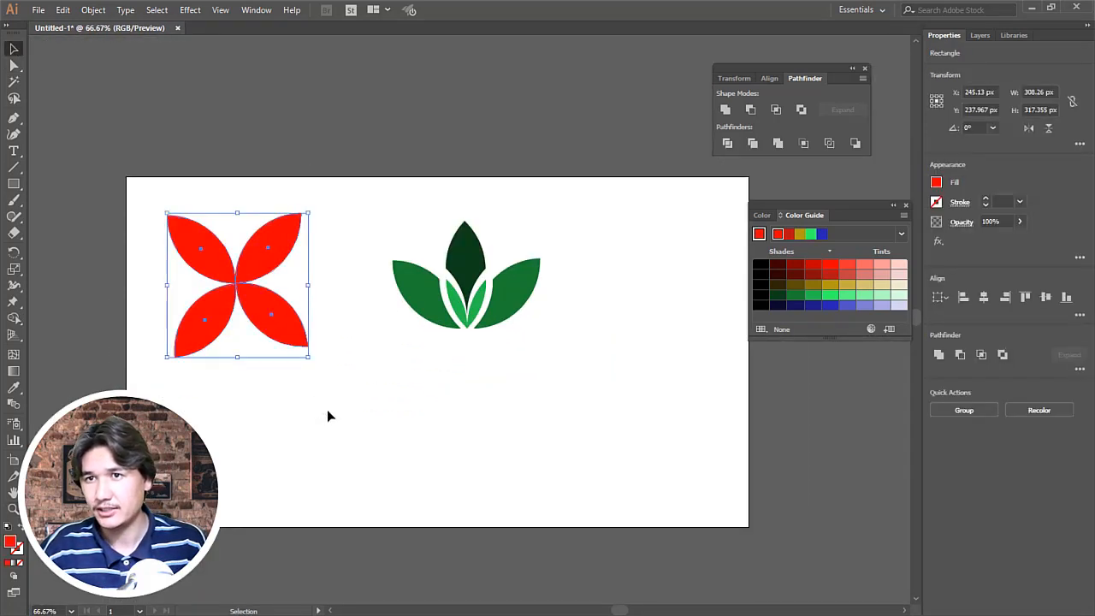
{"action": "key", "text": "Delete"}
Step: Add the text "Logo Name" below the lotus, enlarge it to about 340 px wide and centre it under the petals
{"action": "key", "text": "z"}
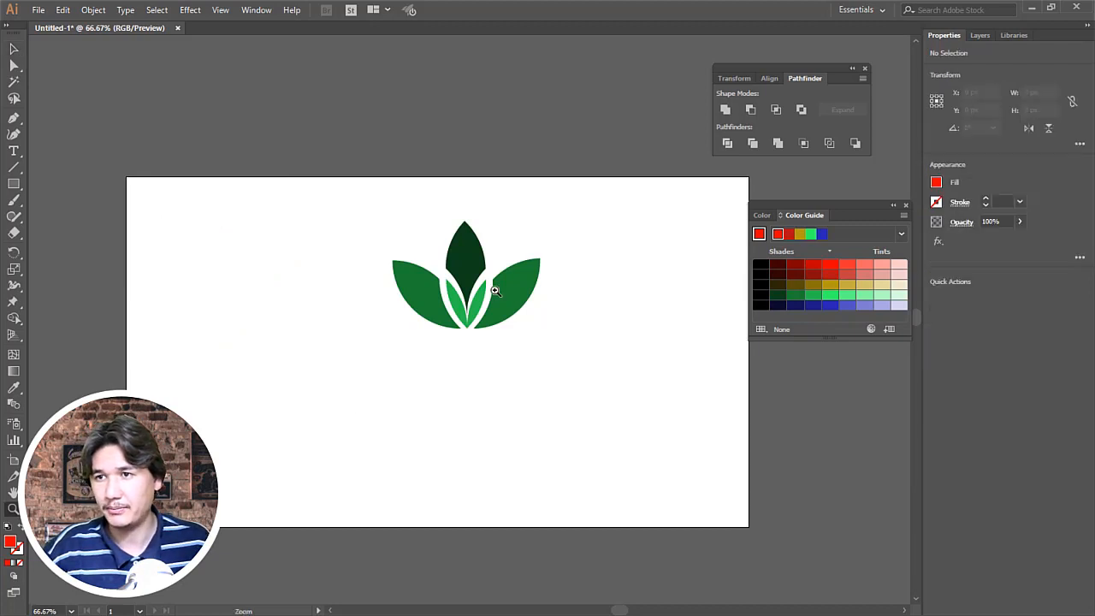
{"action": "left_click", "coordinate": [491, 289]}
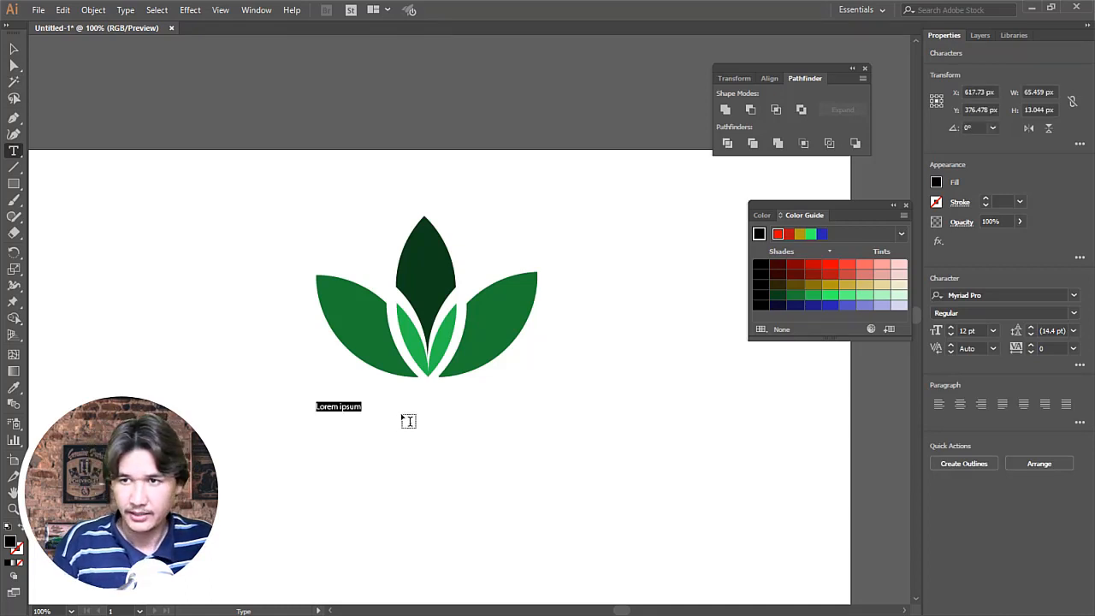
{"action": "type", "text": "Logo Name"}
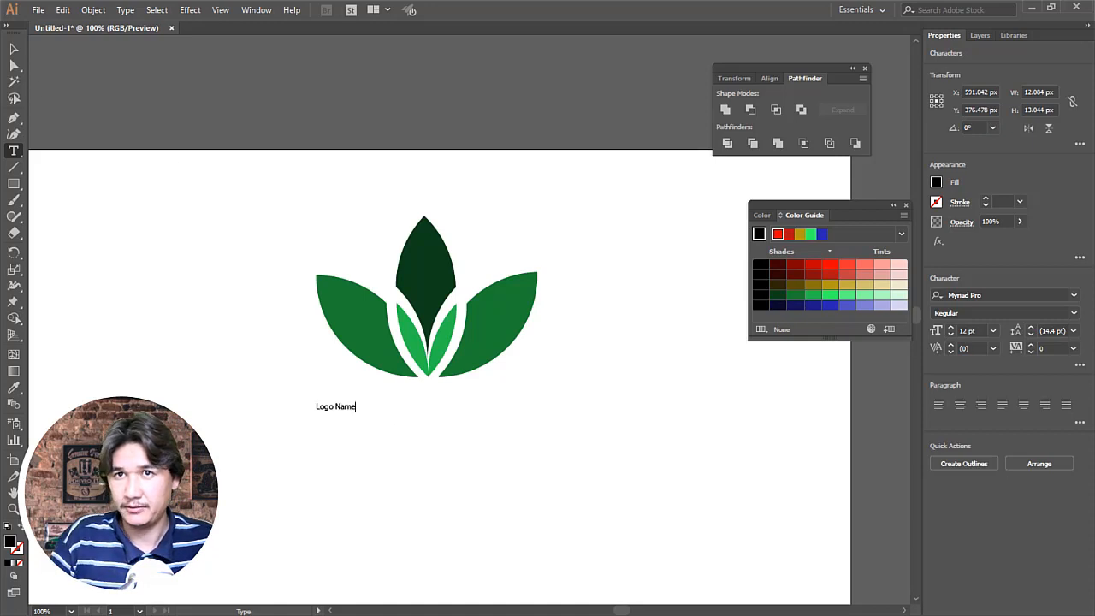
{"action": "left_click", "coordinate": [14, 49]}
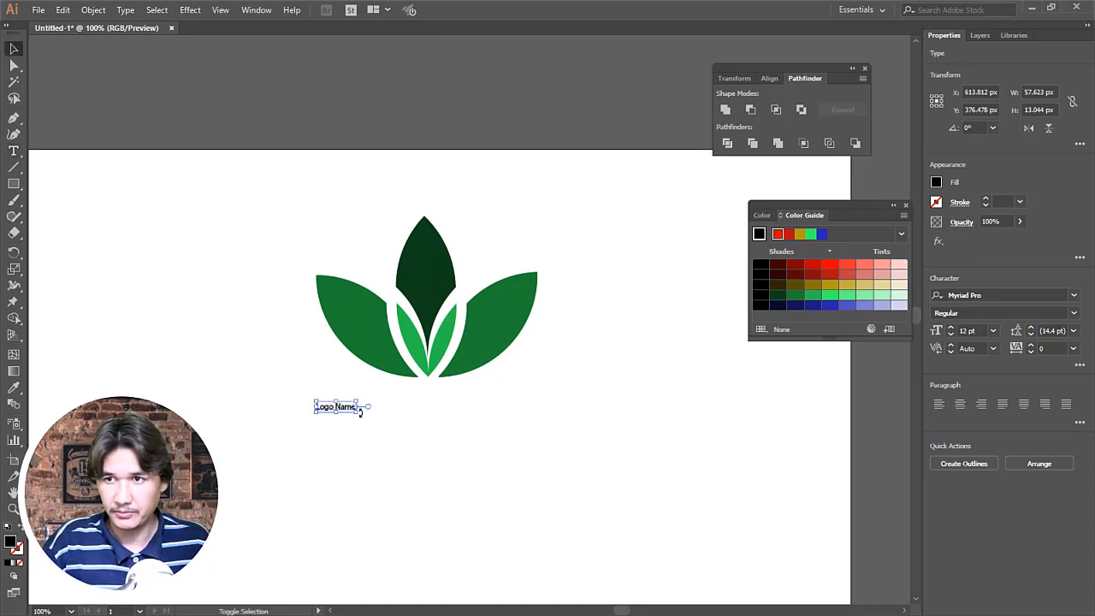
{"action": "left_click_drag", "start_coordinate": [361, 413], "coordinate": [547, 502]}
{"action": "left_click_drag", "start_coordinate": [507, 436], "coordinate": [503, 421]}
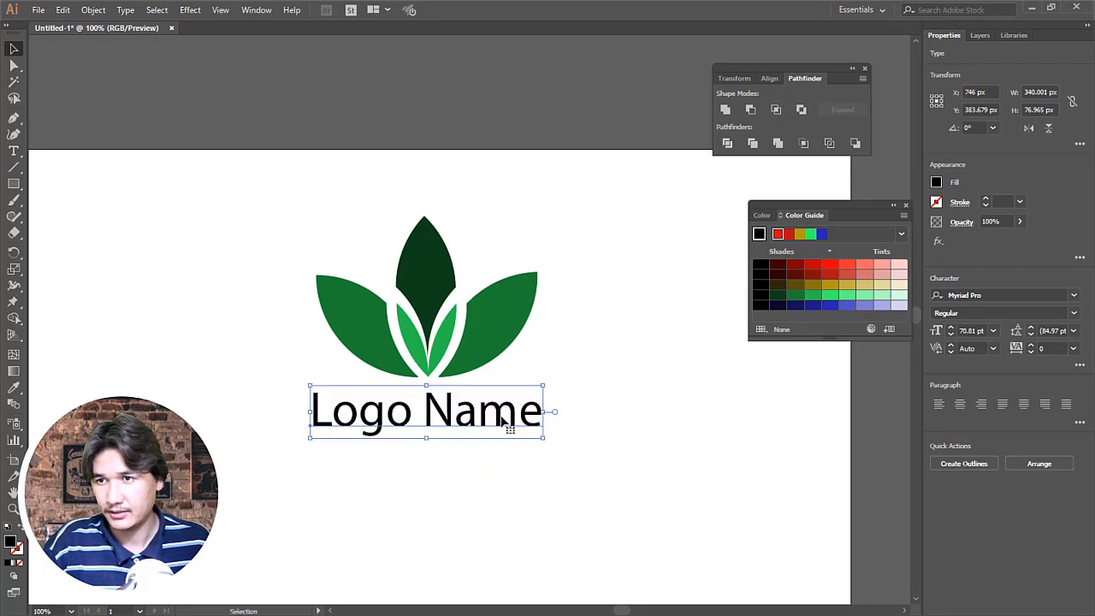
Step: Change the logo name text to UPPERCASE and shift it slightly left to recentre it under the lotus
{"action": "left_click", "coordinate": [126, 10]}
{"action": "mouse_move", "coordinate": [255, 243]}
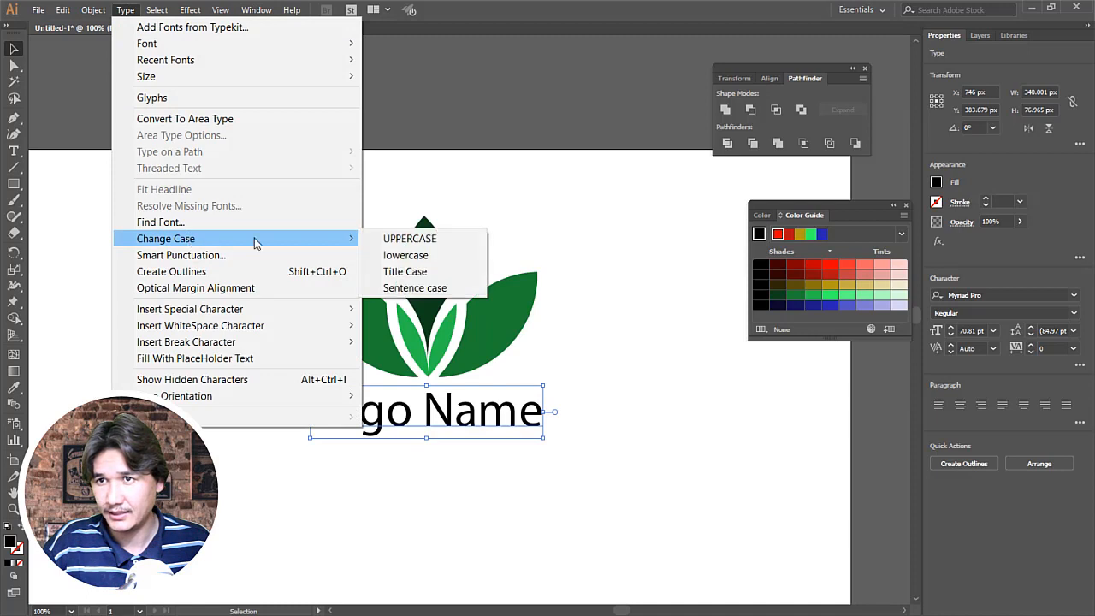
{"action": "left_click", "coordinate": [409, 239]}
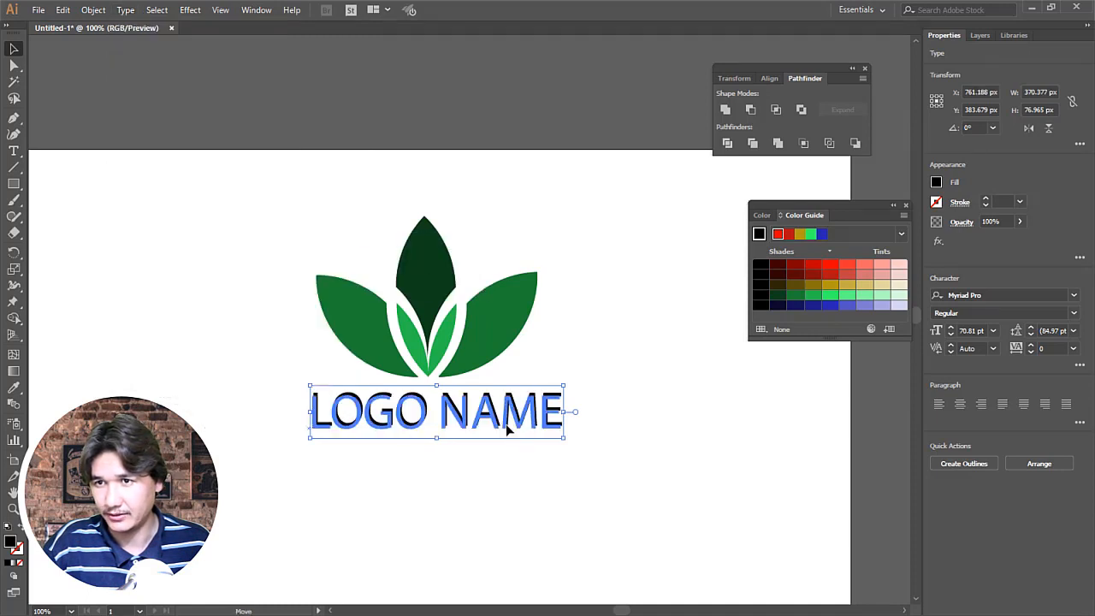
{"action": "left_click_drag", "start_coordinate": [506, 430], "coordinate": [523, 426]}
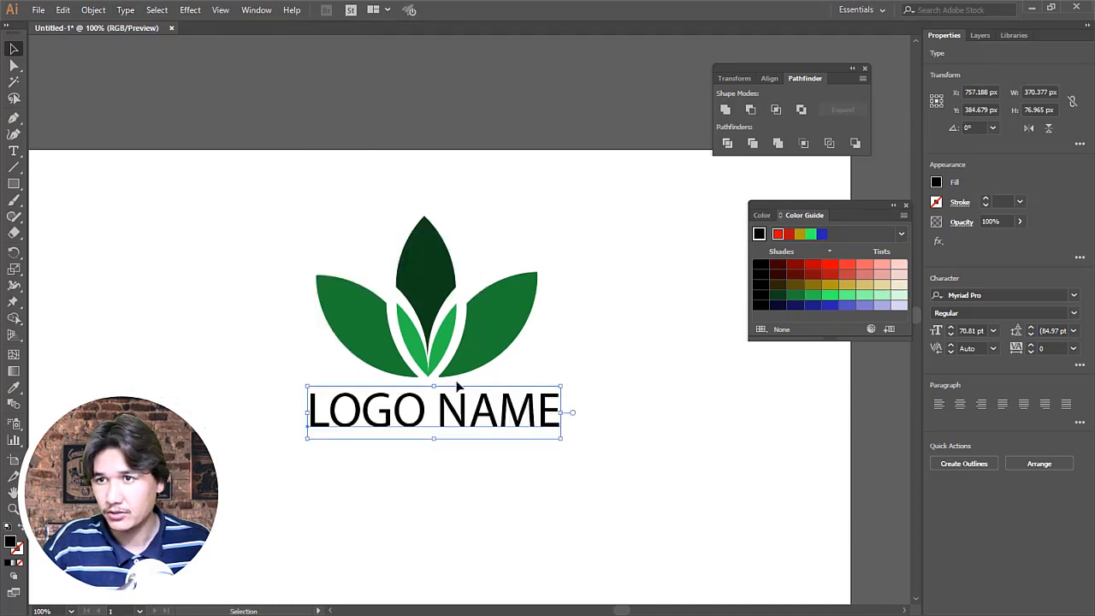
Step: Colour the logo name with the green sampled from the right petal and move the text slightly up and left
{"action": "left_click", "coordinate": [13, 386]}
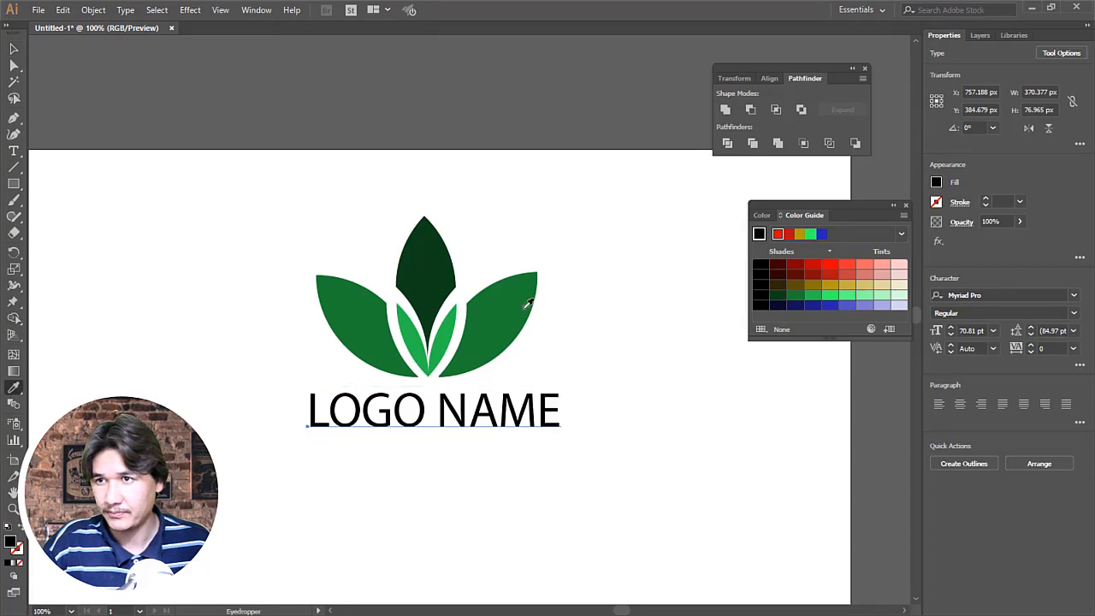
{"action": "left_click", "coordinate": [525, 308]}
{"action": "left_click", "coordinate": [14, 49]}
{"action": "left_click", "coordinate": [528, 452]}
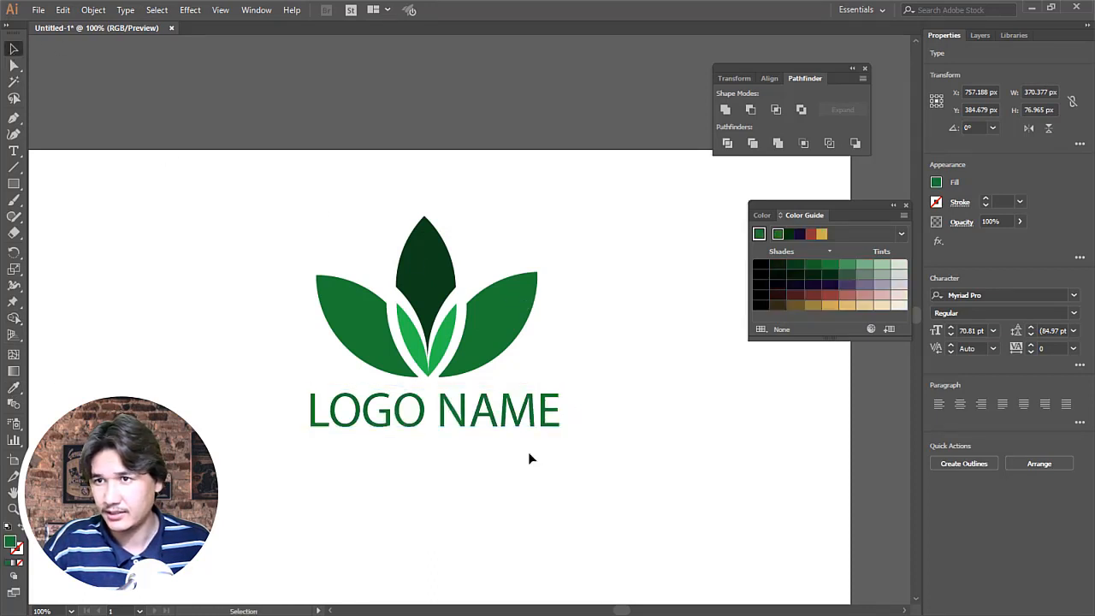
{"action": "left_click_drag", "start_coordinate": [506, 421], "coordinate": [502, 418]}
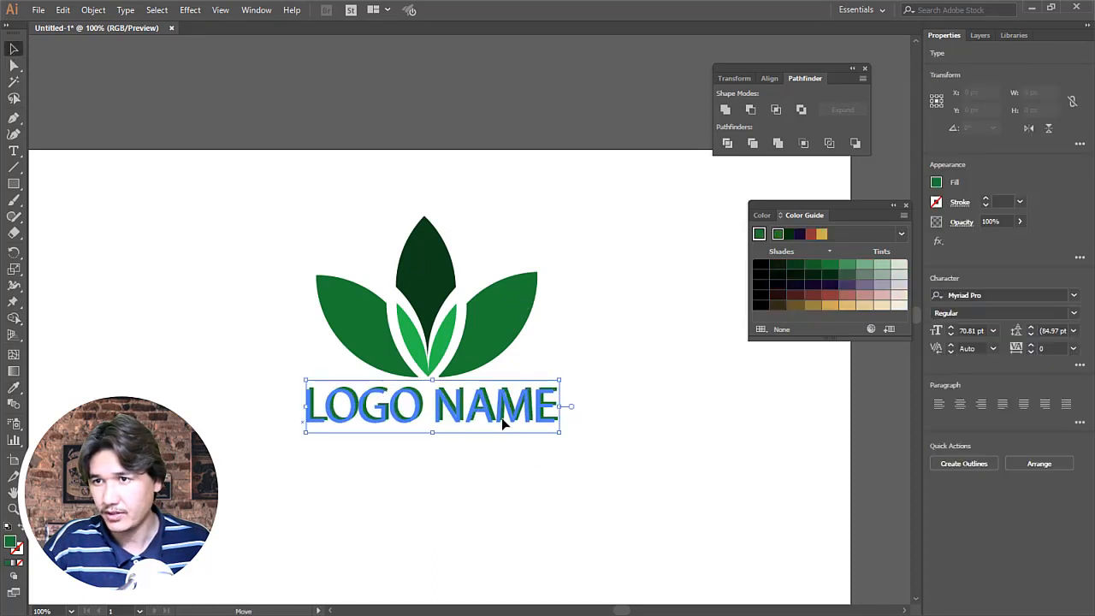
{"action": "left_click", "coordinate": [526, 472]}
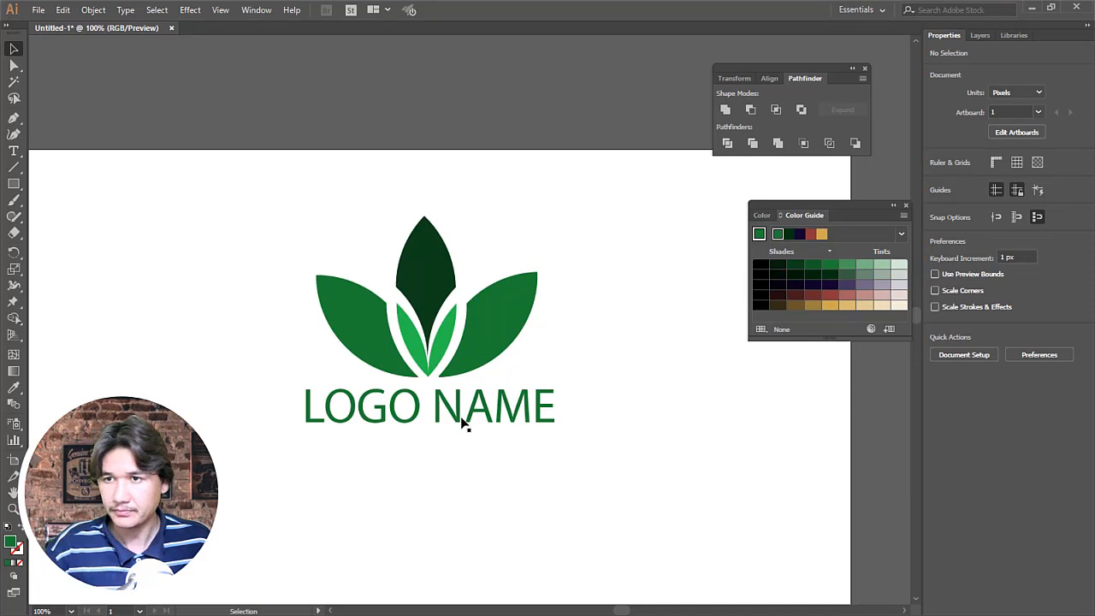
Step: Duplicate the logo name directly below itself and replace the copy's text with "THE BEAUTY OF NATURE"
{"action": "left_click_drag", "start_coordinate": [462, 425], "coordinate": [456, 454]}
{"action": "key", "text": "t"}
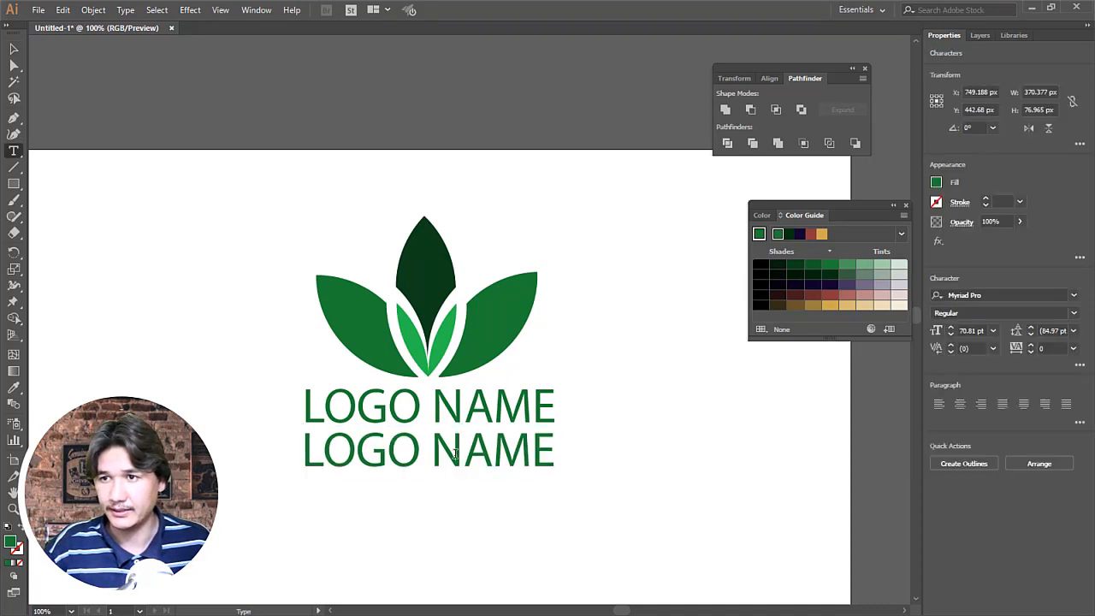
{"action": "key", "text": "ctrl+a"}
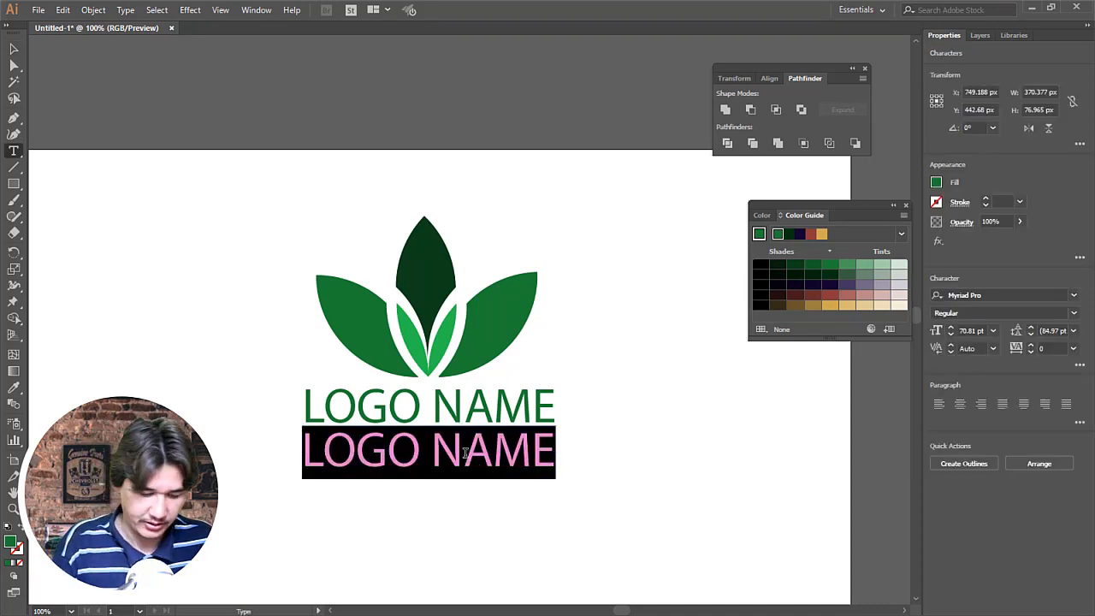
{"action": "type", "text": "The"}
{"action": "key", "text": "BackSpace"}
{"action": "key", "text": "BackSpace"}
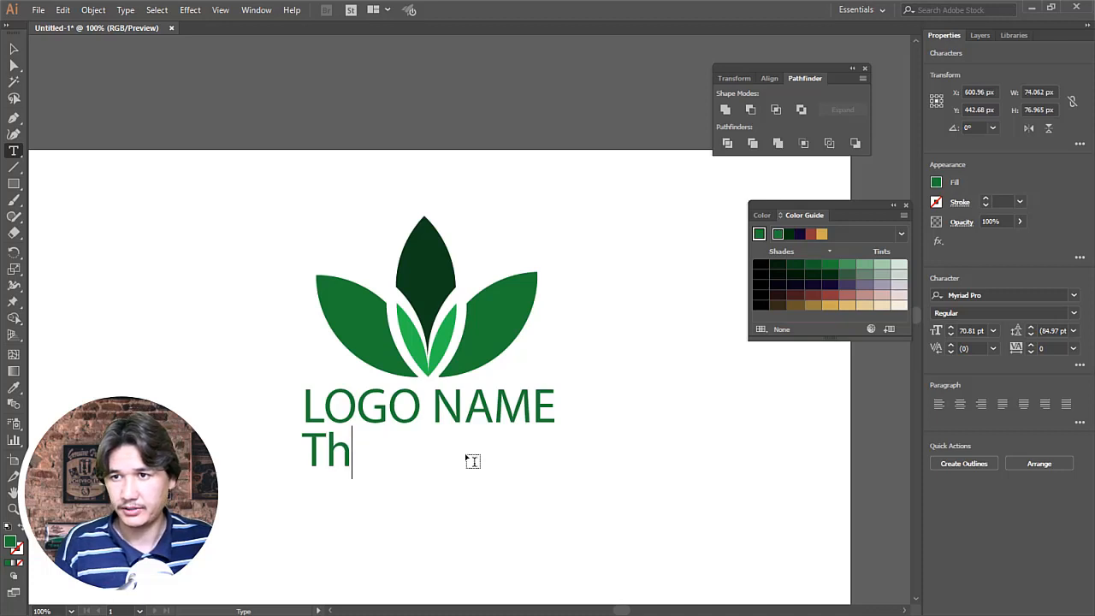
{"action": "key", "text": "BackSpace"}
{"action": "key", "text": "BackSpace"}
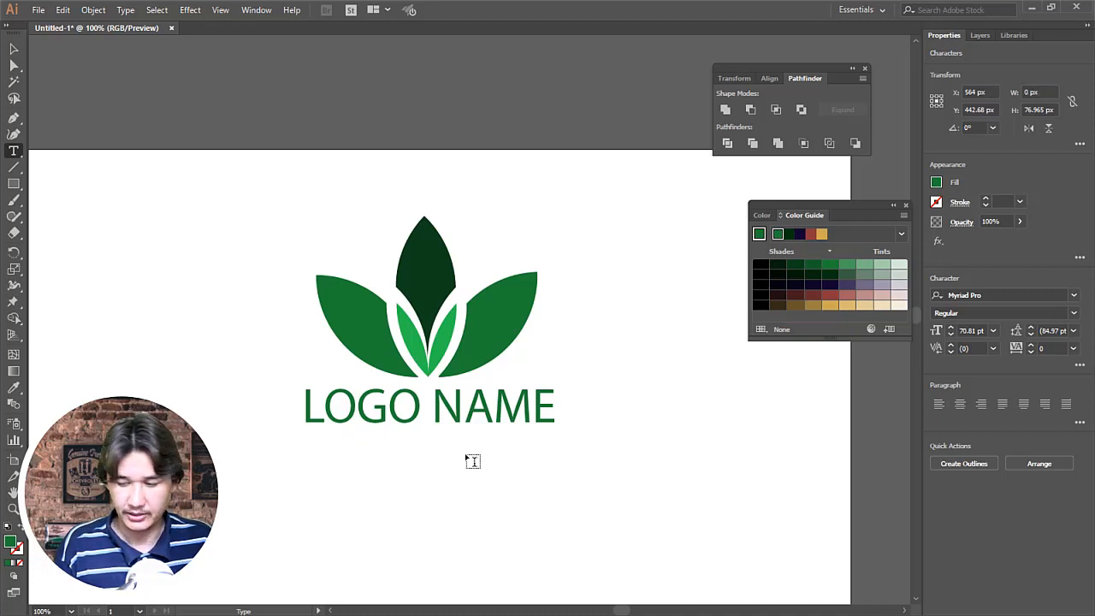
{"action": "type", "text": "B"}
{"action": "key", "text": "BackSpace"}
{"action": "type", "text": "THE BE"}
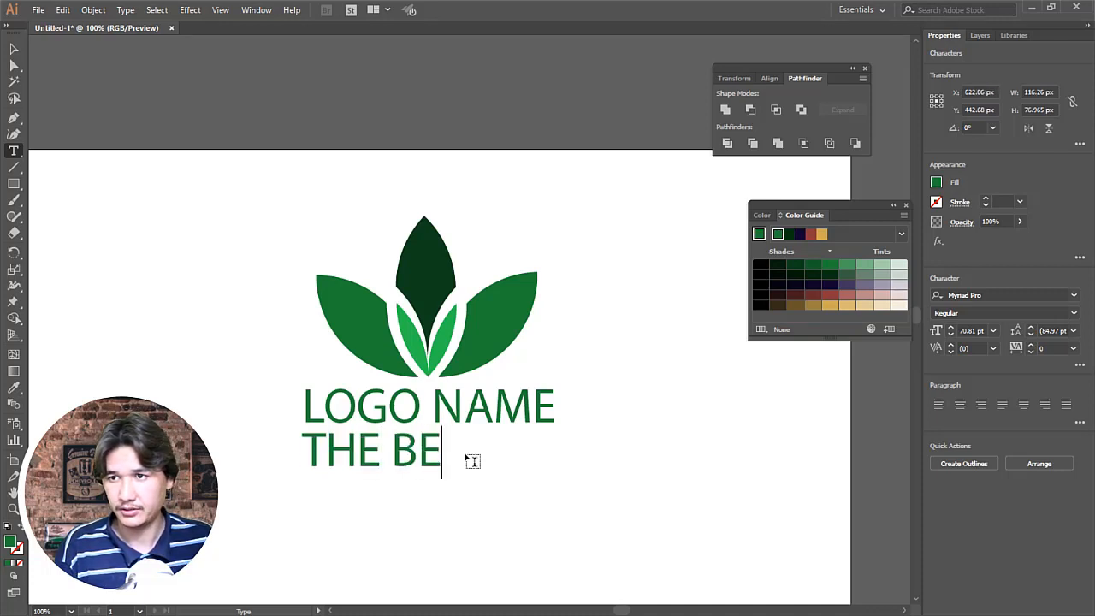
{"action": "type", "text": "AUTI"}
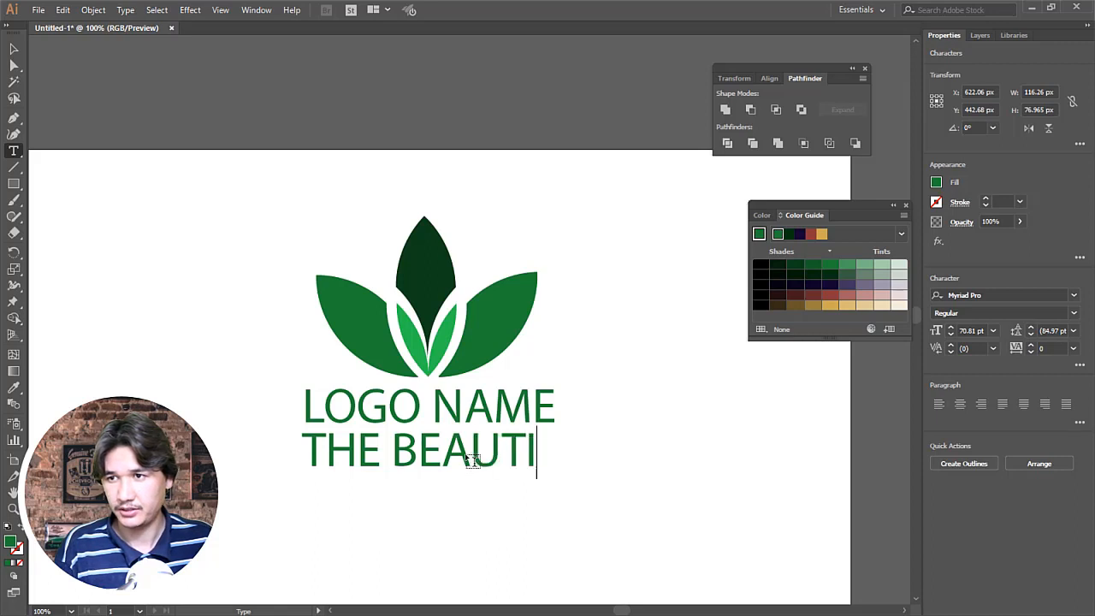
{"action": "key", "text": "BackSpace"}
{"action": "type", "text": "Y OF NA"}
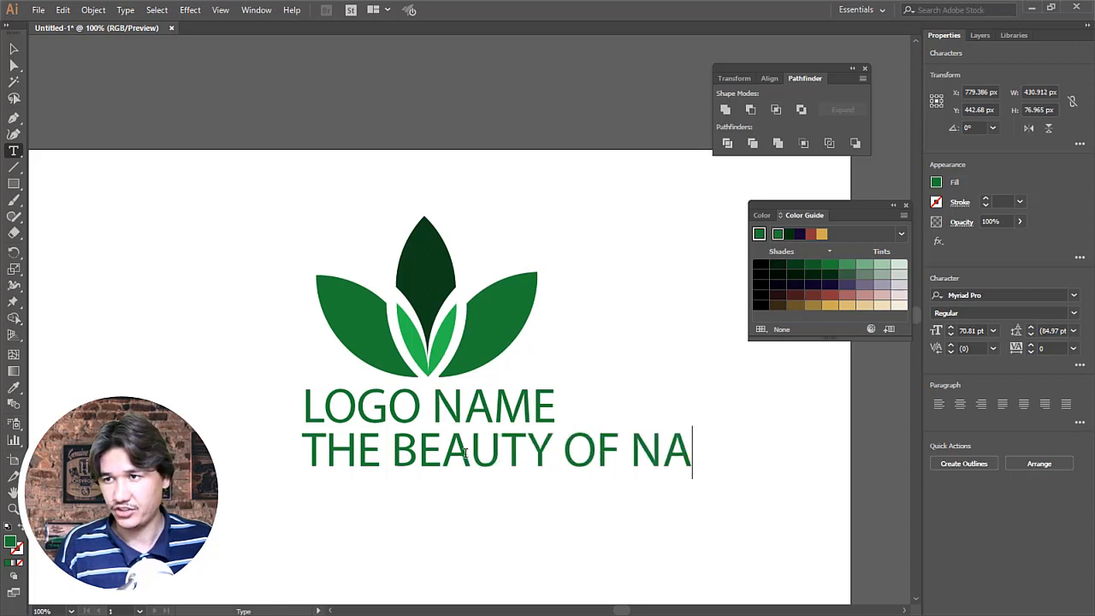
{"action": "type", "text": "TURE"}
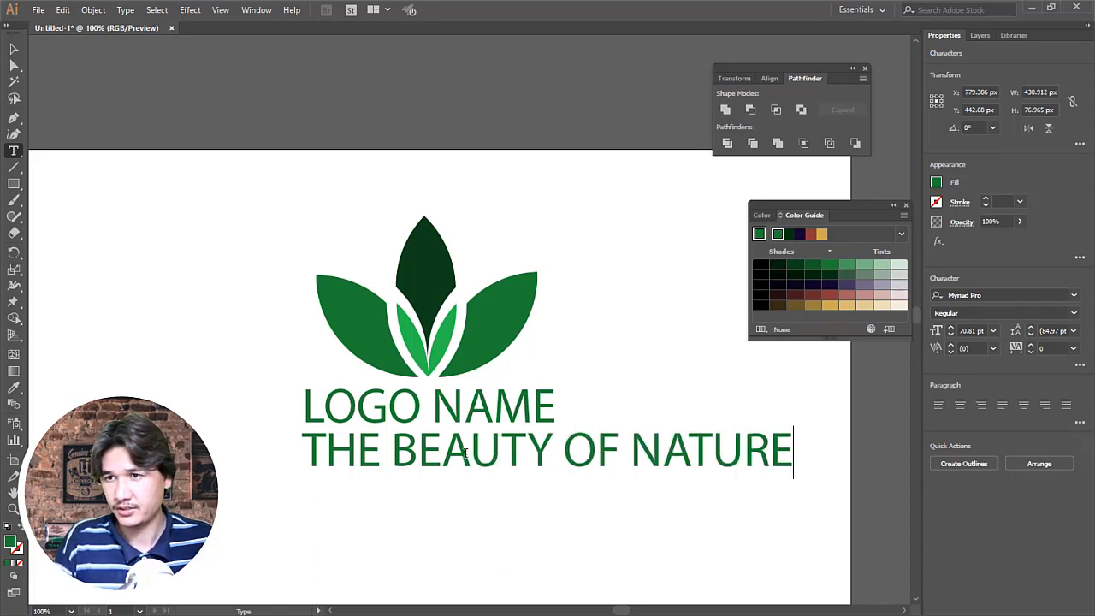
Step: Fill the tagline with a muted greyish purple and scale it down to about the width of the logo name
{"action": "left_click", "coordinate": [14, 48]}
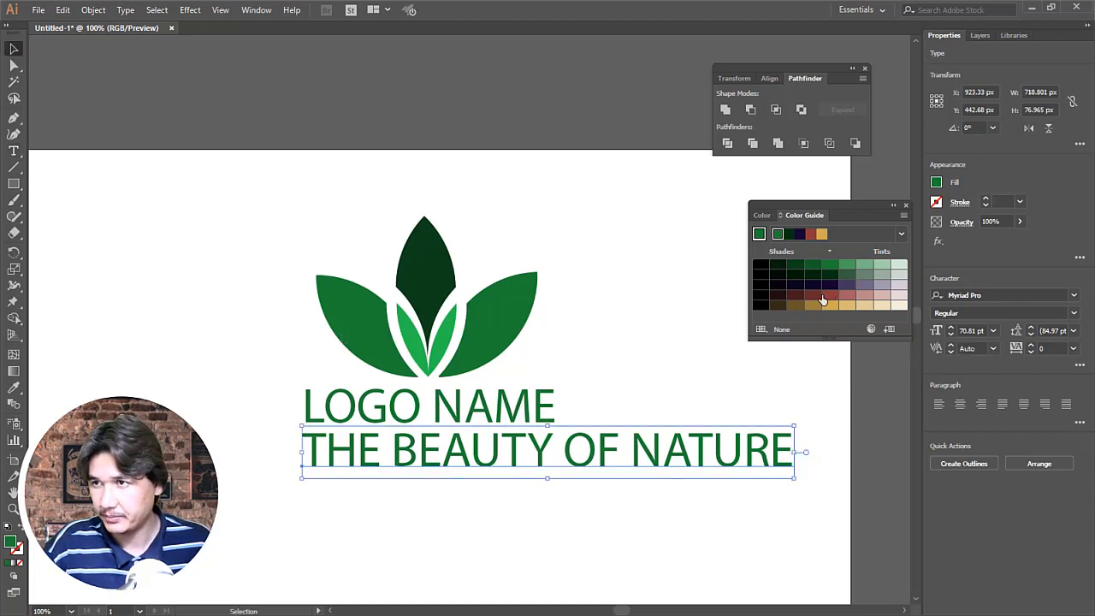
{"action": "left_click", "coordinate": [866, 287]}
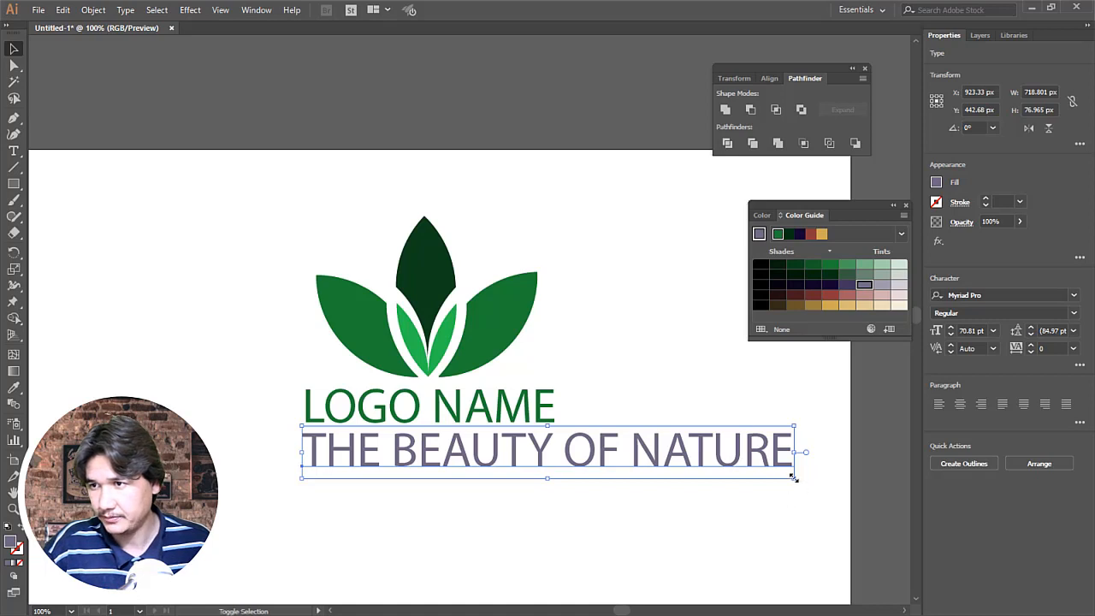
{"action": "left_click_drag", "start_coordinate": [792, 475], "coordinate": [561, 452]}
{"action": "left_click", "coordinate": [605, 497]}
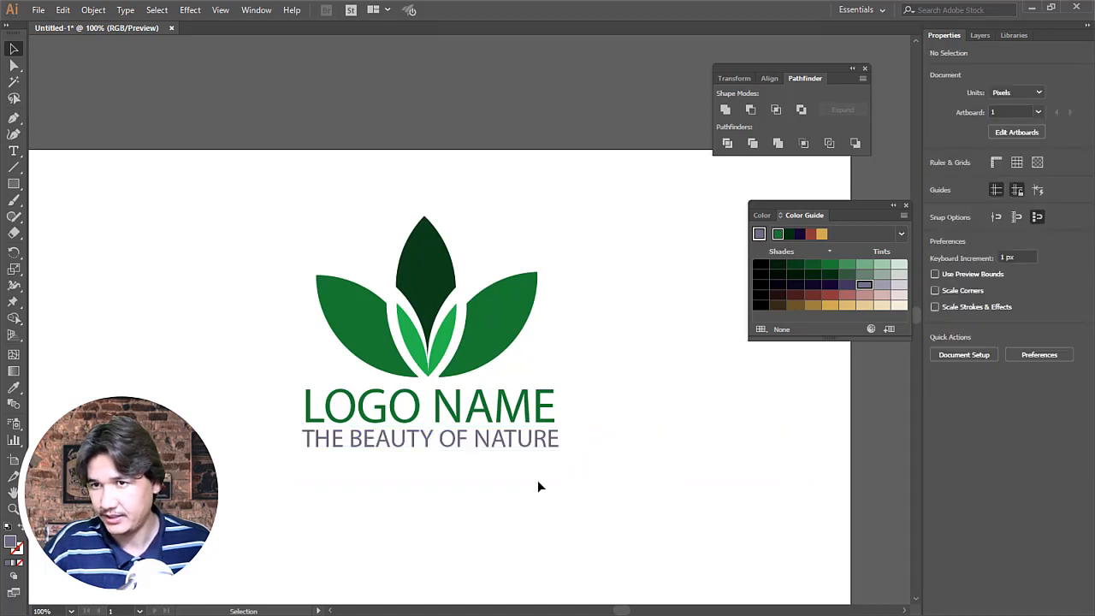
Step: Shrink the tagline slightly from its lower-left corner to about 371 px wide
{"action": "key", "text": "z"}
{"action": "left_click_drag", "start_coordinate": [200, 156], "coordinate": [651, 530]}
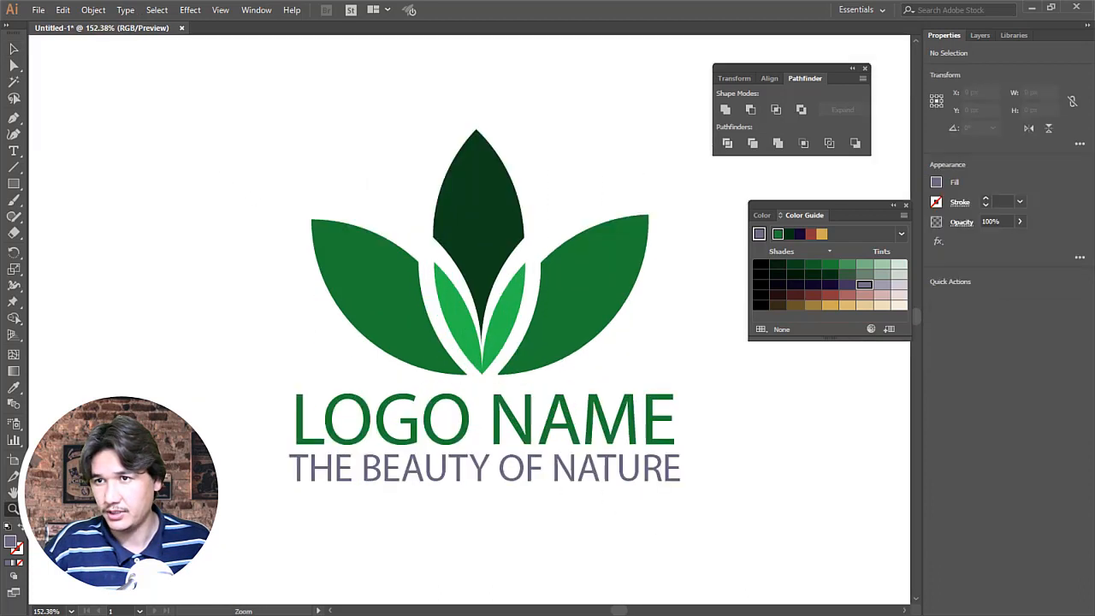
{"action": "left_click", "coordinate": [14, 48]}
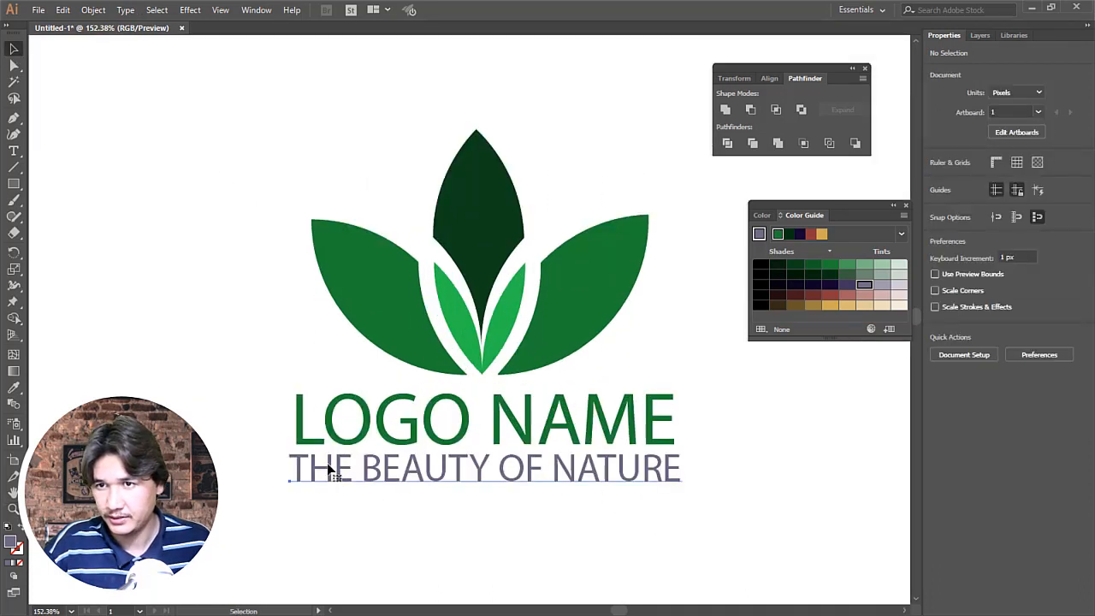
{"action": "left_click", "coordinate": [289, 476]}
{"action": "left_click_drag", "start_coordinate": [289, 491], "coordinate": [294, 492]}
{"action": "left_click", "coordinate": [384, 562]}
Step: Show the rulers and place a vertical guide at the left edge of the L in the logo name
{"action": "key", "text": "z"}
{"action": "left_click_drag", "start_coordinate": [268, 385], "coordinate": [840, 583]}
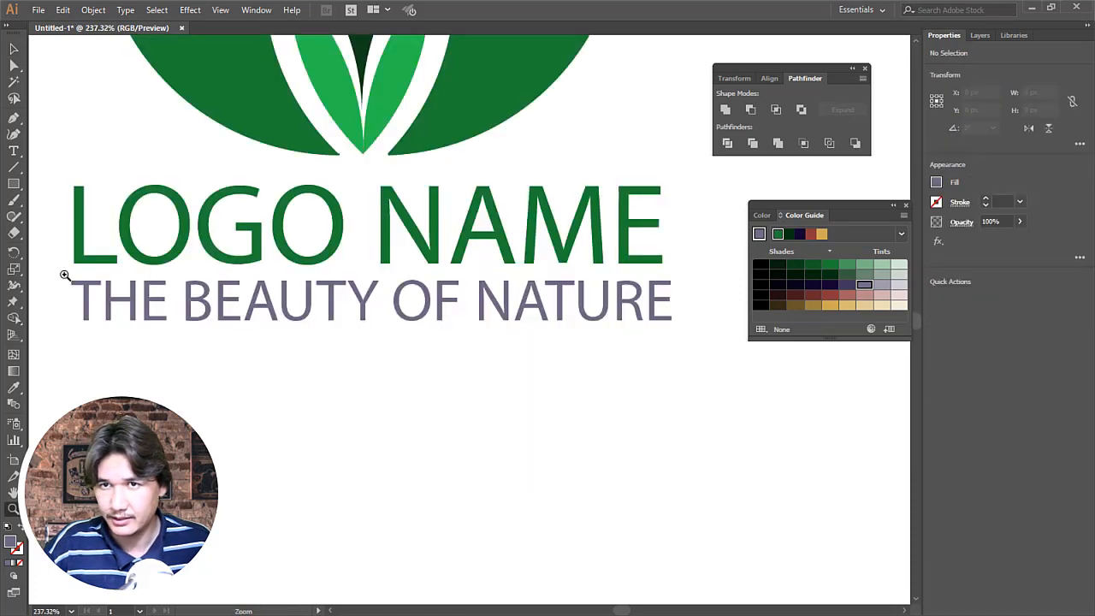
{"action": "left_click", "coordinate": [225, 17]}
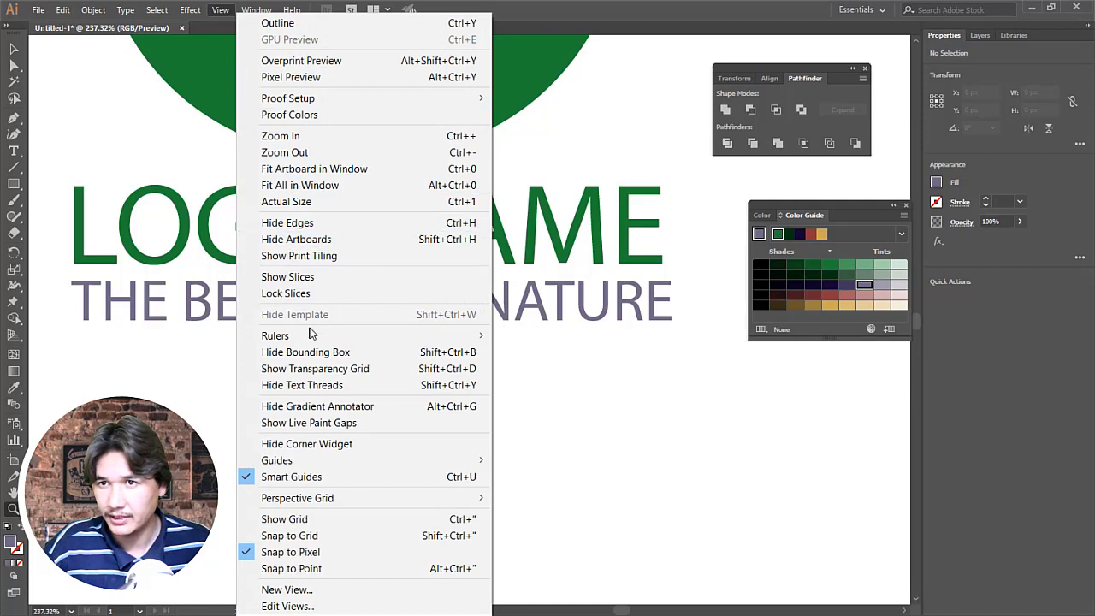
{"action": "mouse_move", "coordinate": [300, 344]}
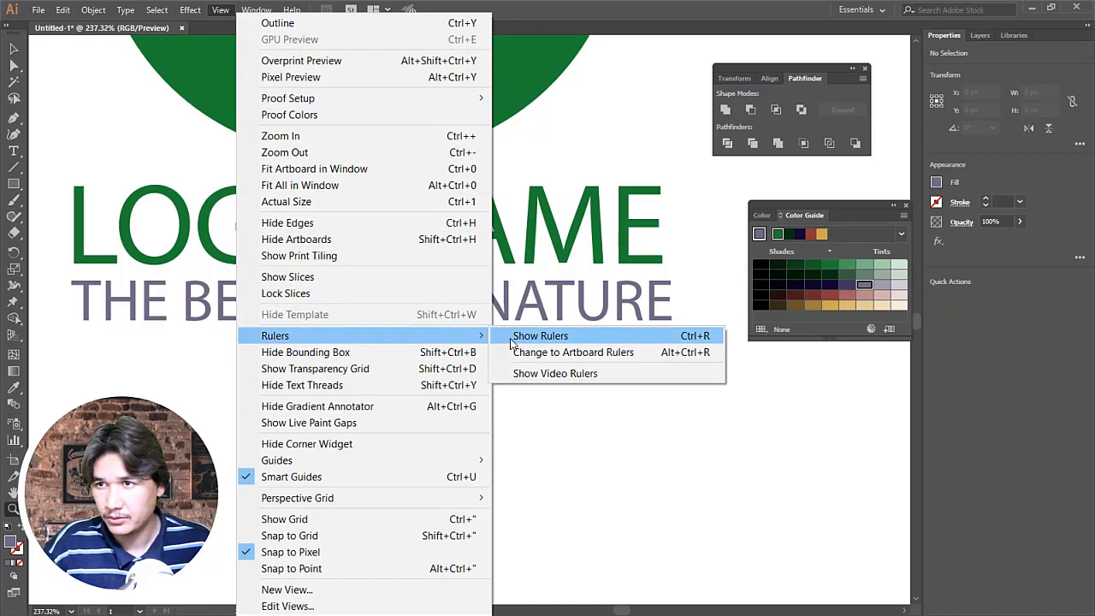
{"action": "left_click", "coordinate": [537, 335]}
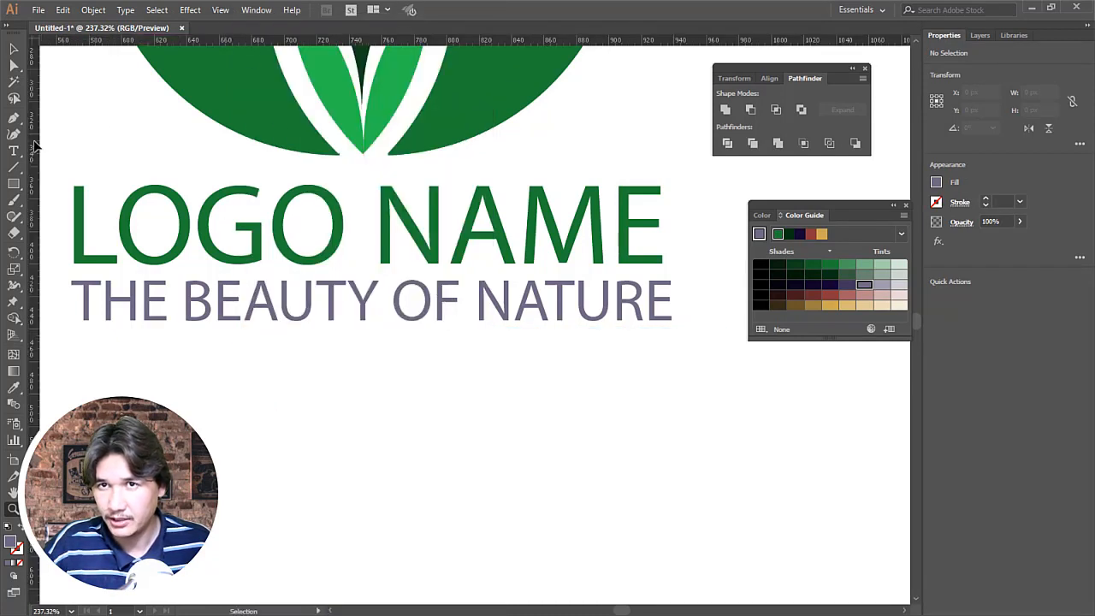
{"action": "left_click_drag", "start_coordinate": [36, 141], "coordinate": [207, 374]}
Step: Shrink the tagline from its lower-left corner to 370 px wide so its left edge meets the vertical guide
{"action": "left_click", "coordinate": [107, 321]}
{"action": "key", "text": "z"}
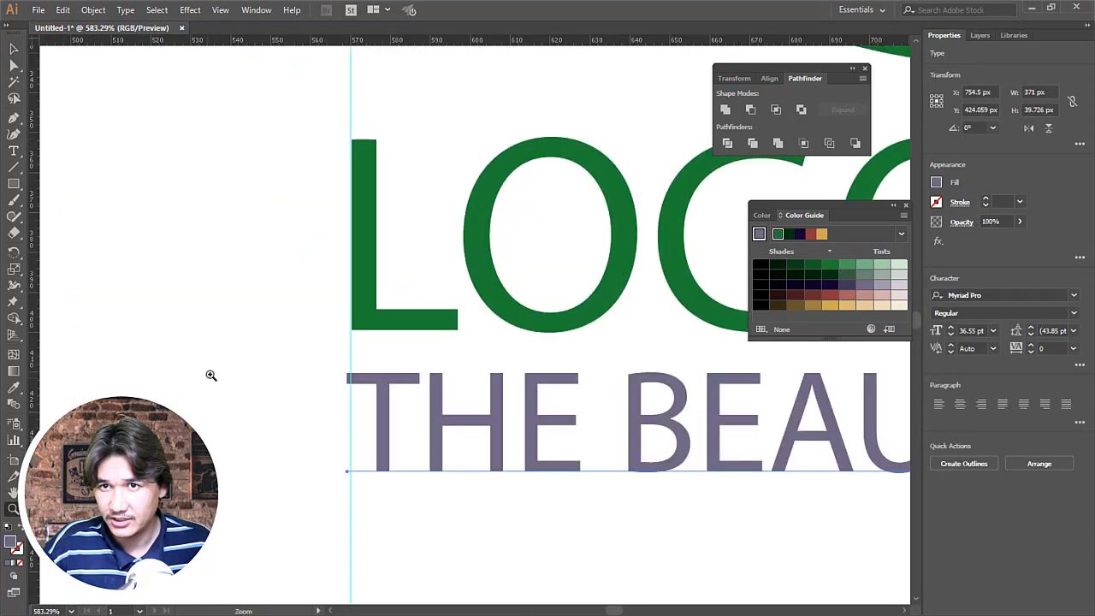
{"action": "left_click", "coordinate": [14, 49]}
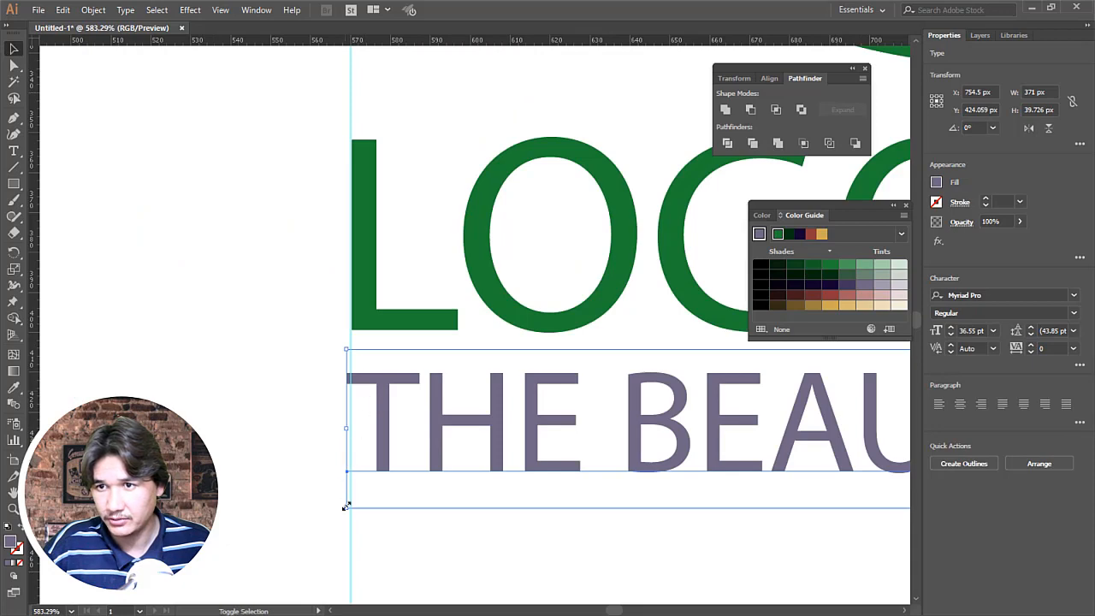
{"action": "mouse_move", "coordinate": [346, 506]}
{"action": "left_mouse_down"}
{"action": "mouse_move", "coordinate": [382, 505]}
{"action": "mouse_move", "coordinate": [351, 518]}
{"action": "left_mouse_up"}
Step: Place a second vertical guide at X 931 px near the right end of the logo name
{"action": "key", "text": "z"}
{"action": "left_click", "coordinate": [663, 384], "text": "alt"}
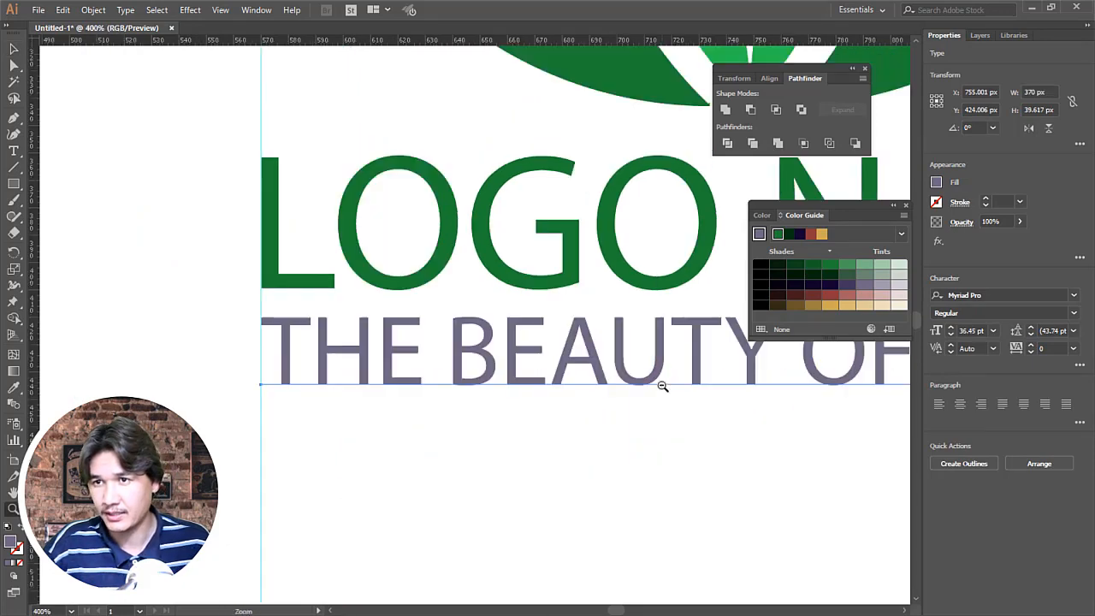
{"action": "left_click", "coordinate": [665, 383], "text": "alt"}
{"action": "left_click", "coordinate": [612, 303], "text": "alt"}
{"action": "left_click", "coordinate": [640, 303], "text": "alt"}
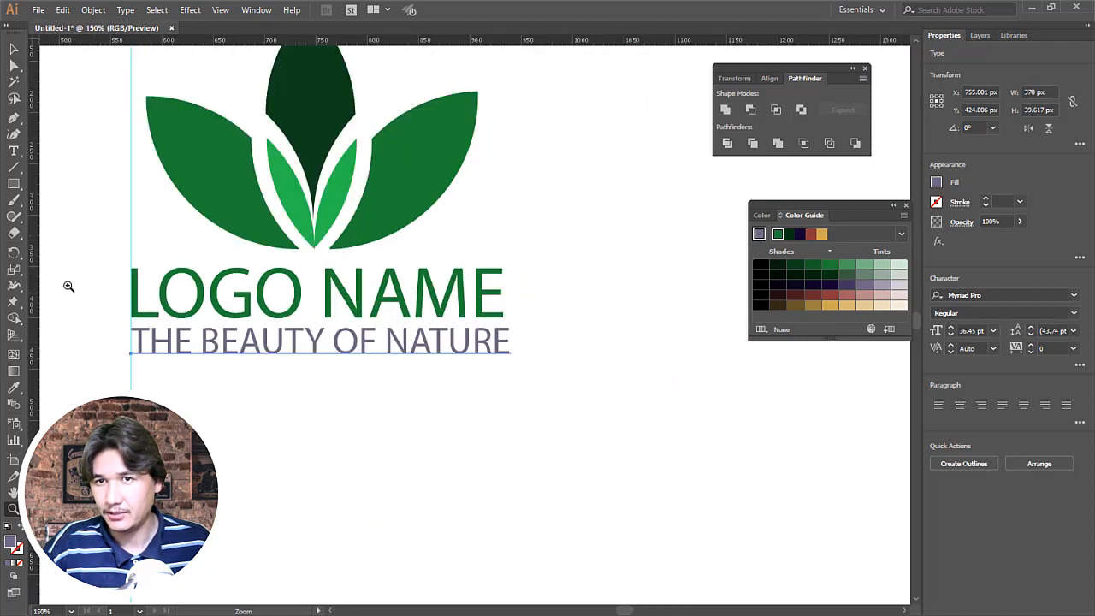
{"action": "left_click", "coordinate": [14, 50]}
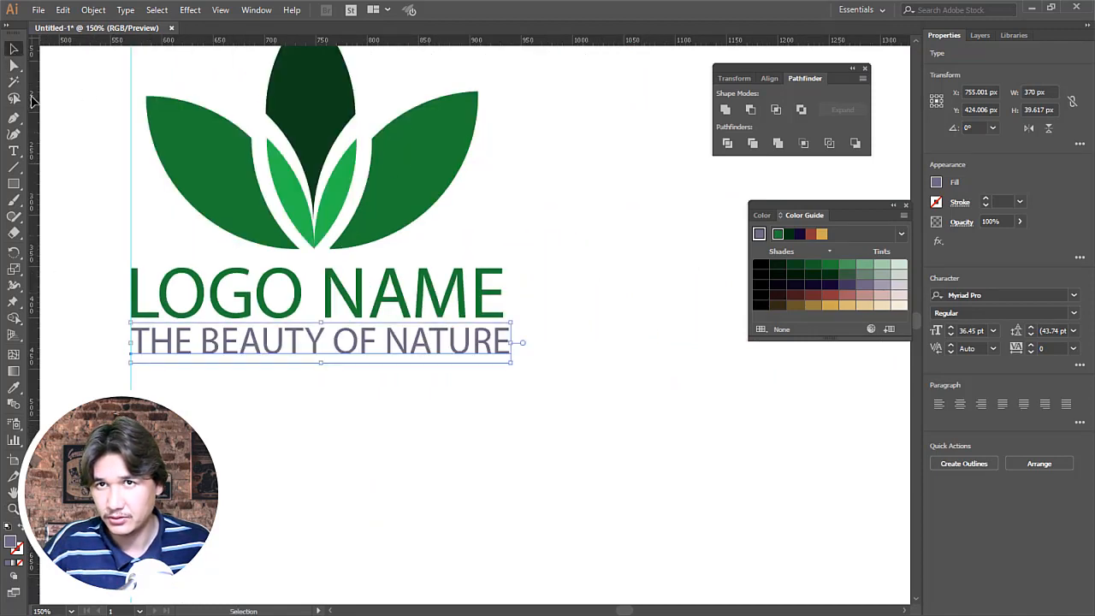
{"action": "left_click_drag", "start_coordinate": [30, 99], "coordinate": [502, 227]}
Step: Shift the second guide slightly right to the outer edge of the final E in the logo name
{"action": "key", "text": "z"}
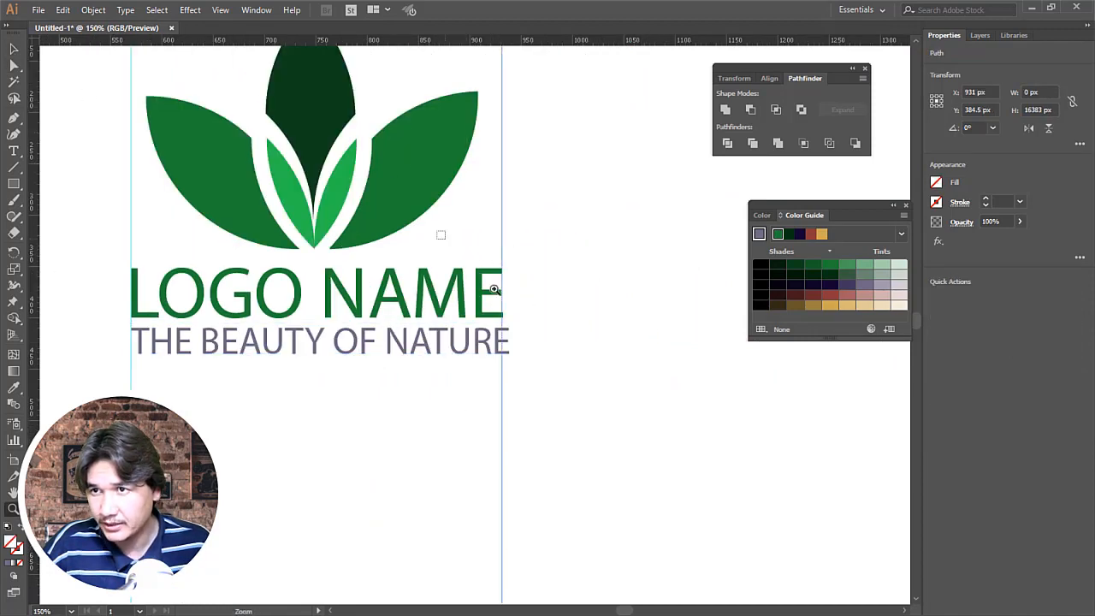
{"action": "left_click_drag", "start_coordinate": [435, 233], "coordinate": [599, 395]}
{"action": "left_click", "coordinate": [15, 50]}
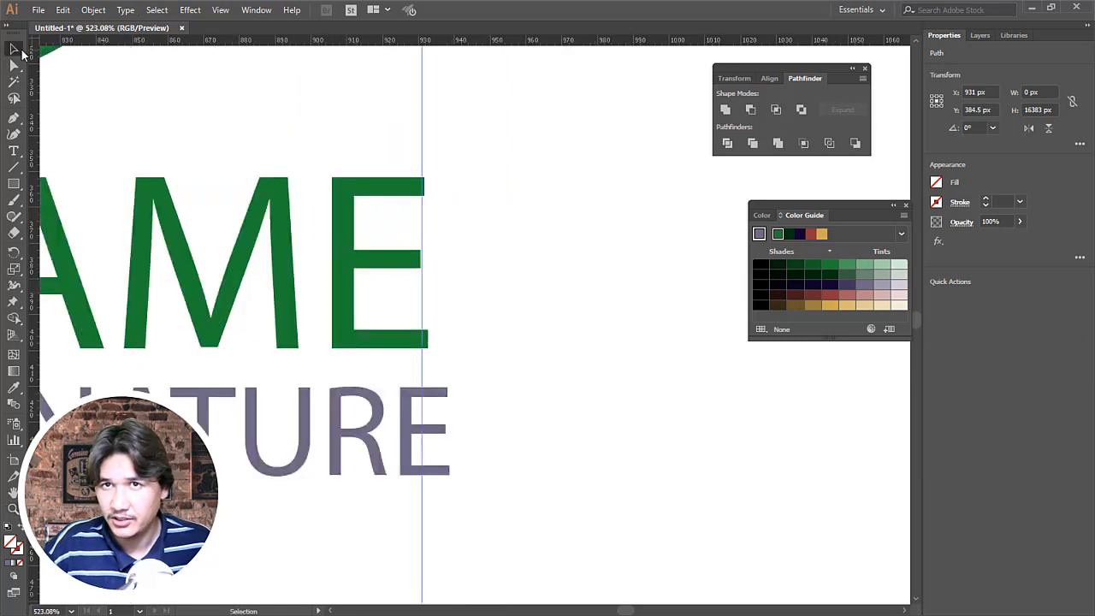
{"action": "left_click", "coordinate": [395, 446]}
{"action": "left_click", "coordinate": [391, 448]}
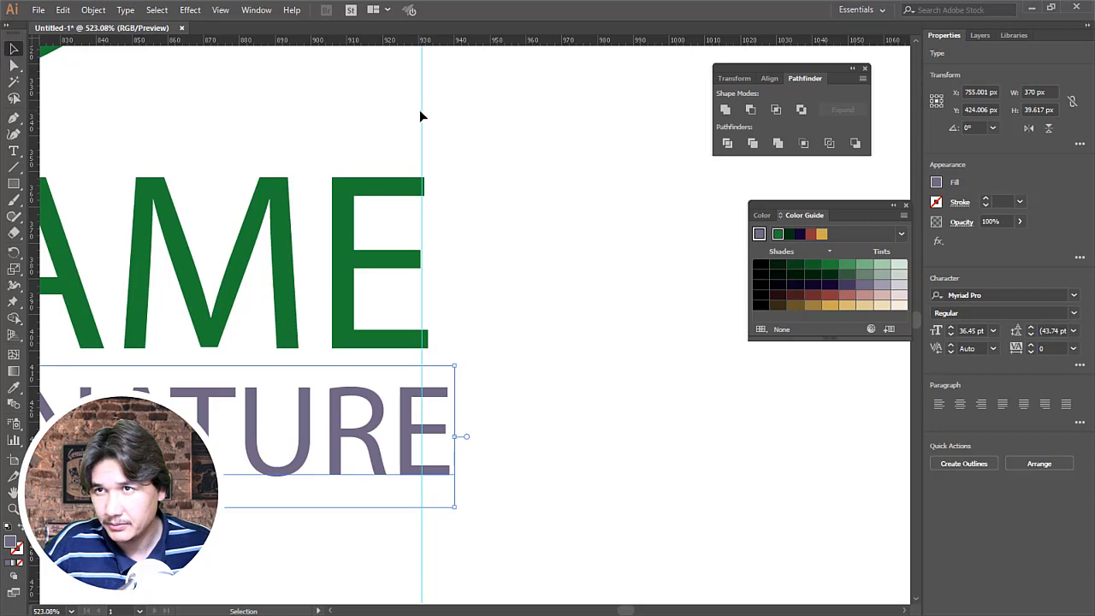
{"action": "left_click_drag", "start_coordinate": [420, 109], "coordinate": [428, 114]}
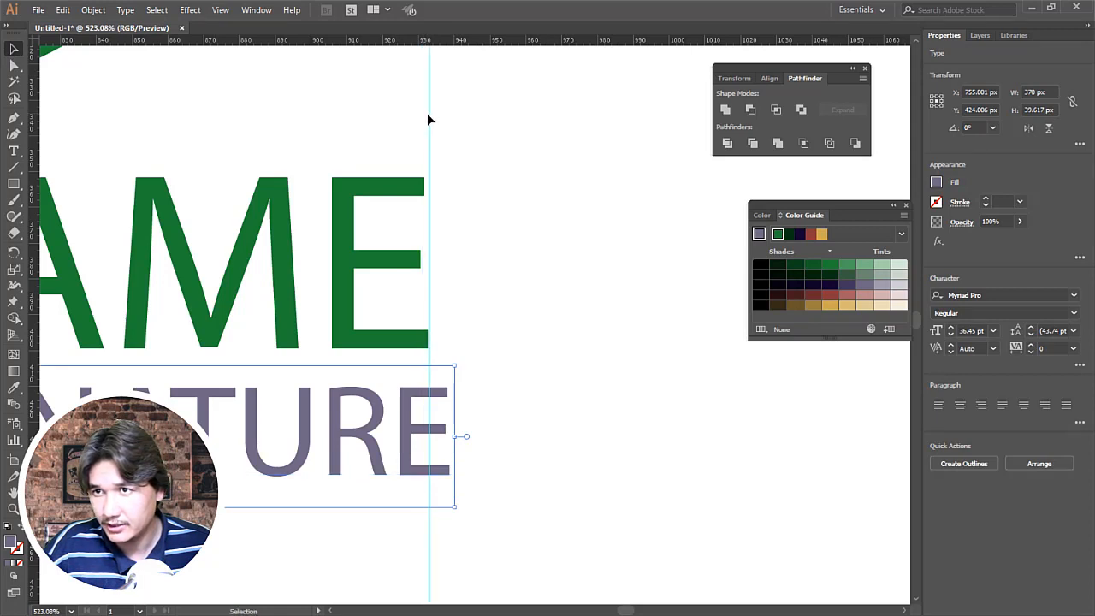
Step: Shrink the tagline from its lower-right corner to just under 365 px wide so its final E meets the right guide
{"action": "left_click", "coordinate": [379, 430]}
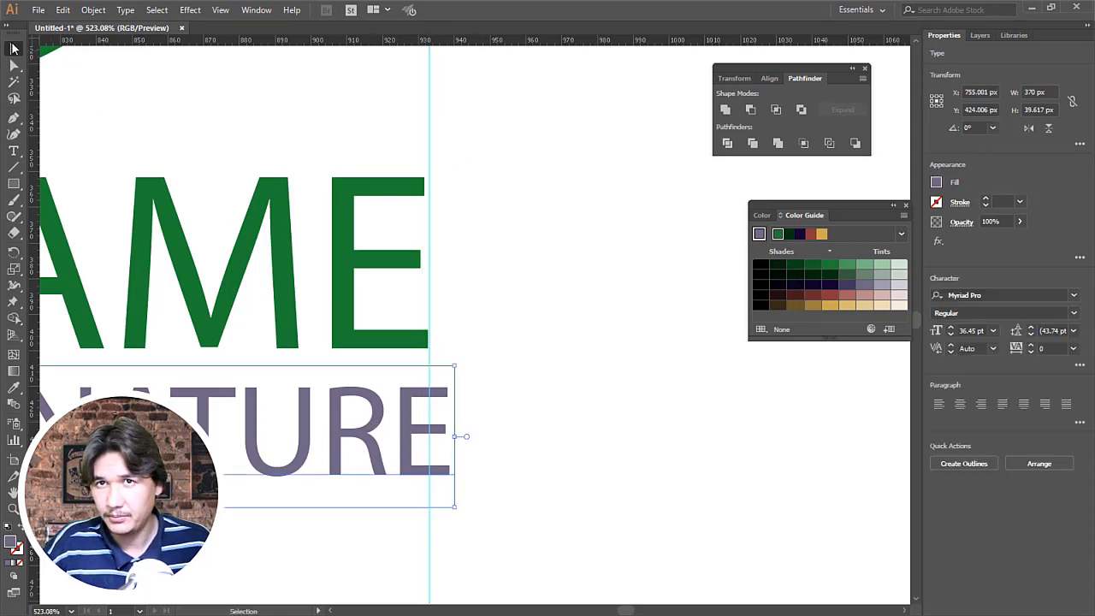
{"action": "mouse_move", "coordinate": [453, 507]}
{"action": "left_mouse_down"}
{"action": "mouse_move", "coordinate": [431, 505]}
{"action": "mouse_move", "coordinate": [436, 513]}
{"action": "left_mouse_up"}
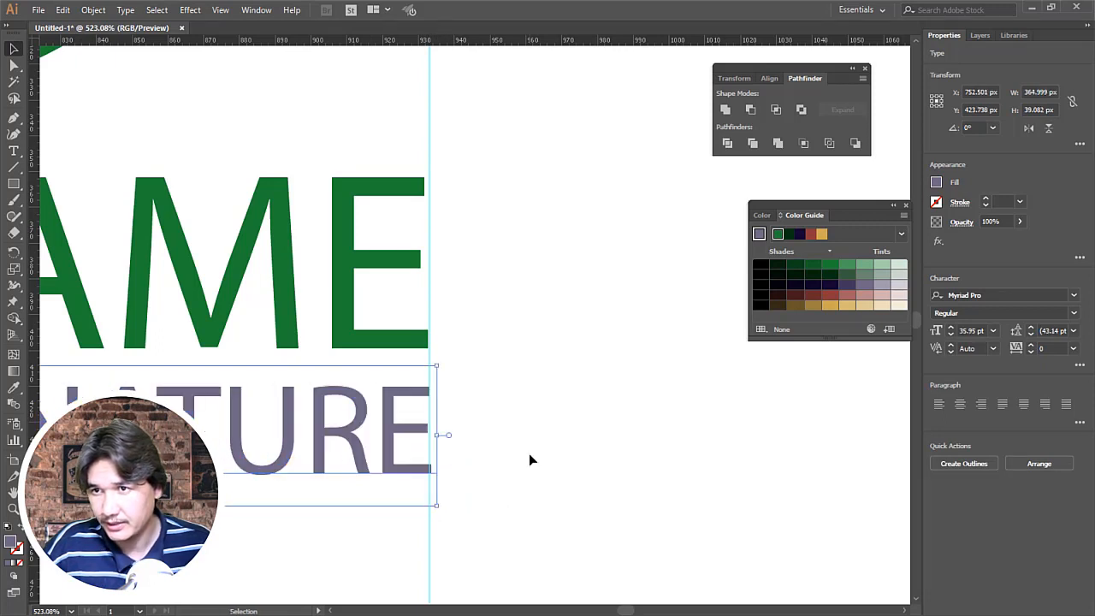
{"action": "left_click", "coordinate": [529, 453]}
{"action": "key", "text": "z"}
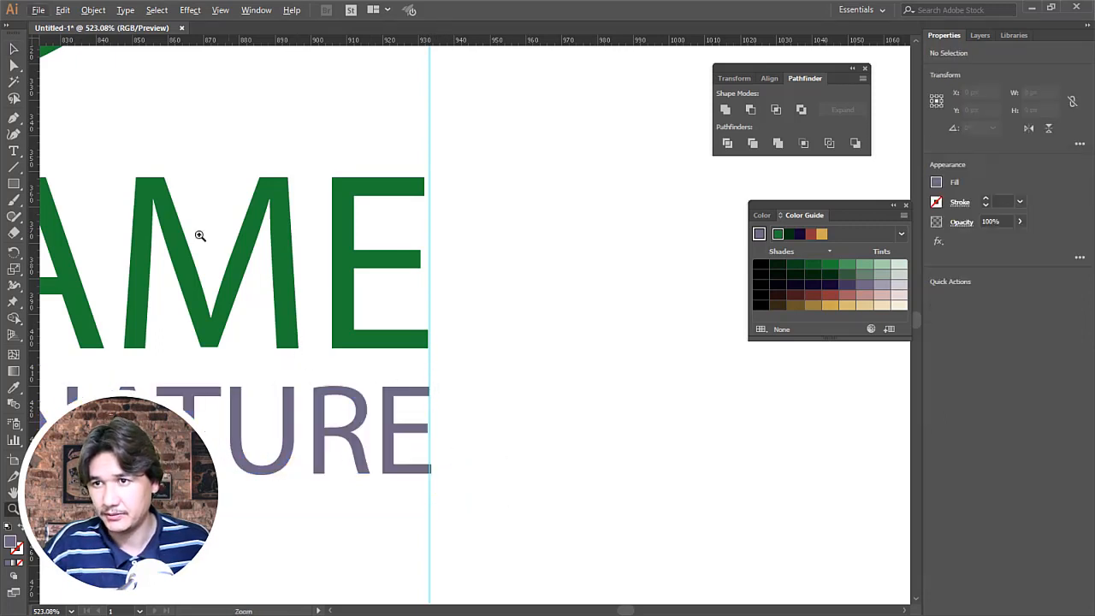
{"action": "left_click", "coordinate": [14, 49]}
{"action": "left_click", "coordinate": [426, 463]}
{"action": "left_click_drag", "start_coordinate": [436, 506], "coordinate": [434, 505]}
{"action": "left_click", "coordinate": [493, 507]}
Step: Delete both vertical guides at the ends of the logo name and tagline
{"action": "key", "text": "z"}
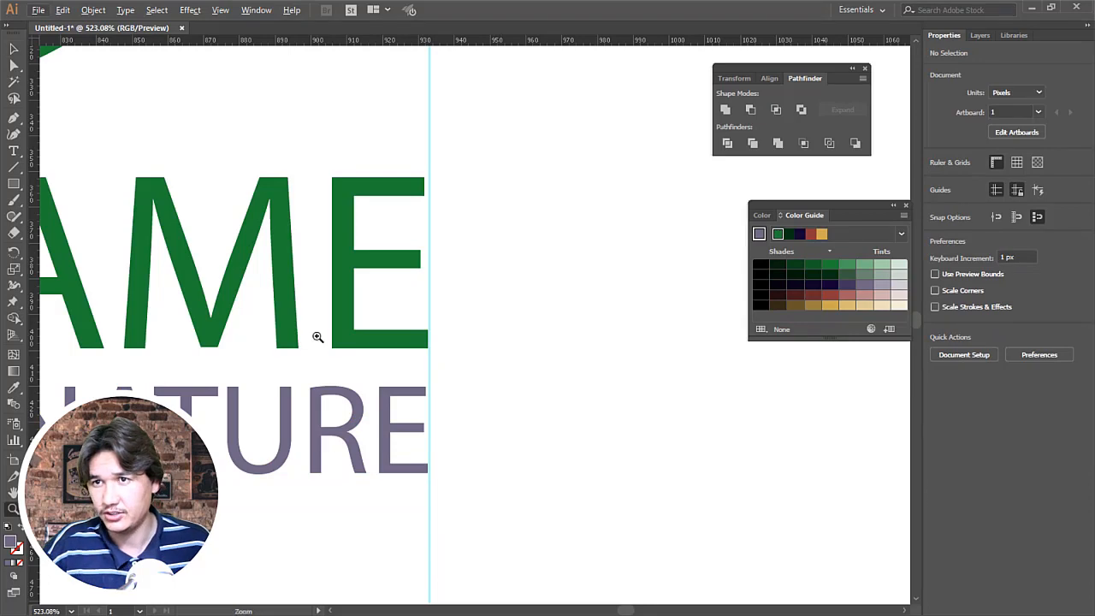
{"action": "left_click", "coordinate": [320, 322], "text": "alt"}
{"action": "left_click", "coordinate": [325, 315], "text": "alt"}
{"action": "left_click", "coordinate": [450, 322], "text": "alt"}
{"action": "left_click", "coordinate": [454, 323], "text": "alt"}
{"action": "left_click", "coordinate": [459, 322], "text": "alt"}
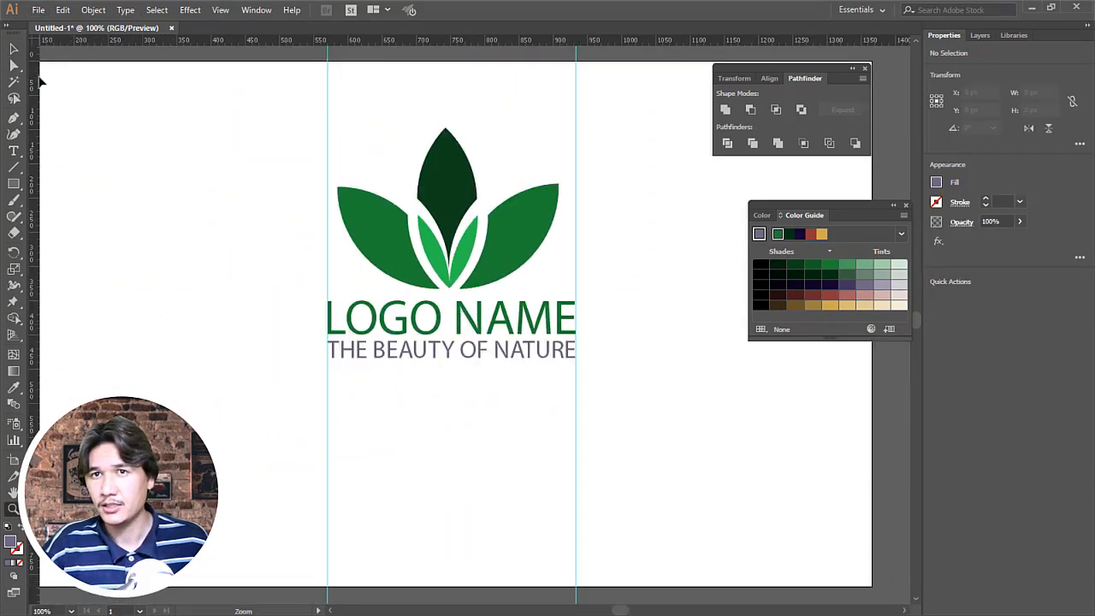
{"action": "key", "text": "v"}
{"action": "left_click_drag", "start_coordinate": [348, 476], "coordinate": [640, 533]}
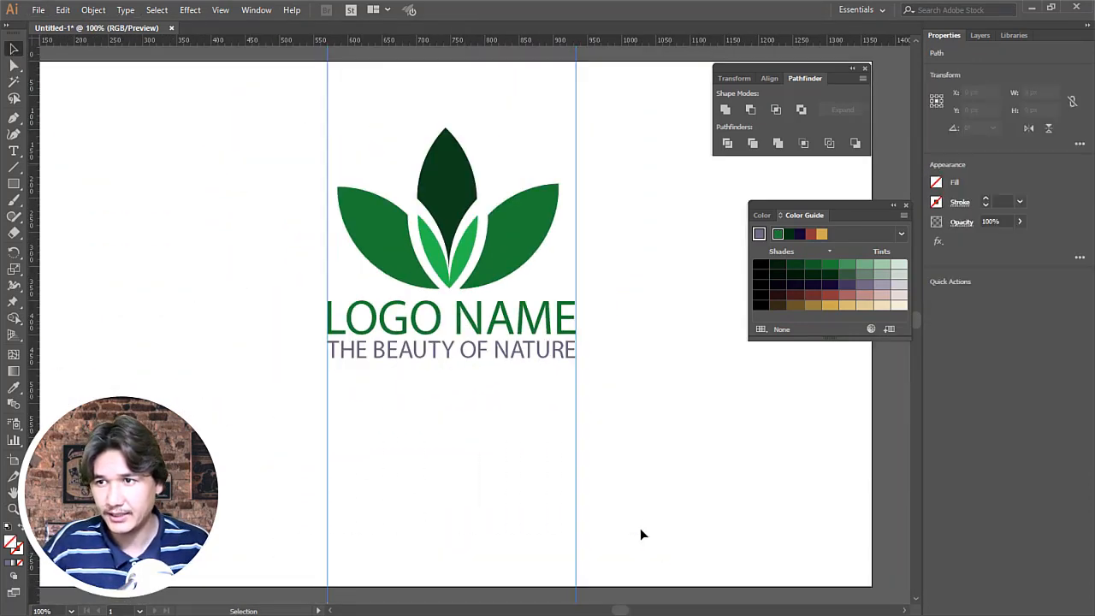
{"action": "key", "text": "Delete"}
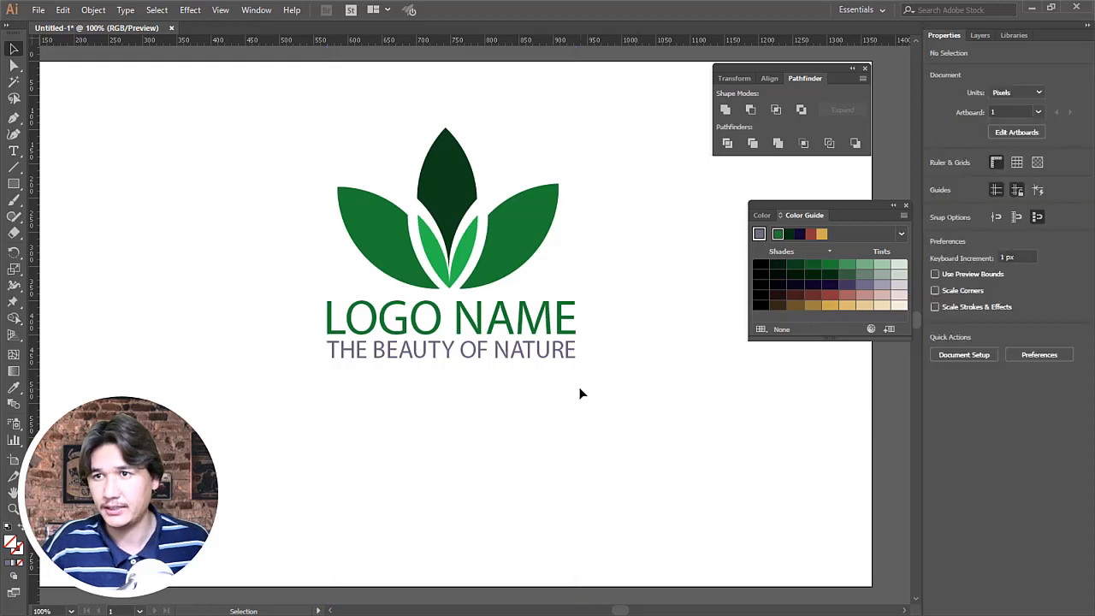
Step: Move the tagline down slightly to widen the gap below the logo name
{"action": "key", "text": "z"}
{"action": "left_click", "coordinate": [465, 252], "text": "alt"}
{"action": "left_click", "coordinate": [454, 250], "text": "alt"}
{"action": "left_click", "coordinate": [518, 382]}
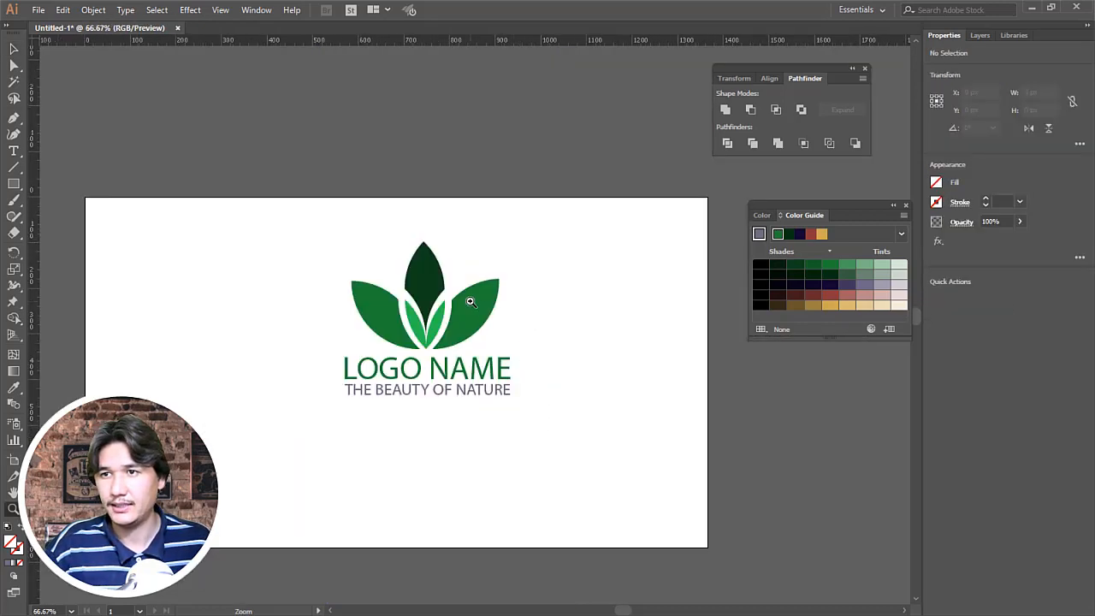
{"action": "left_click", "coordinate": [458, 313]}
{"action": "left_click", "coordinate": [13, 51]}
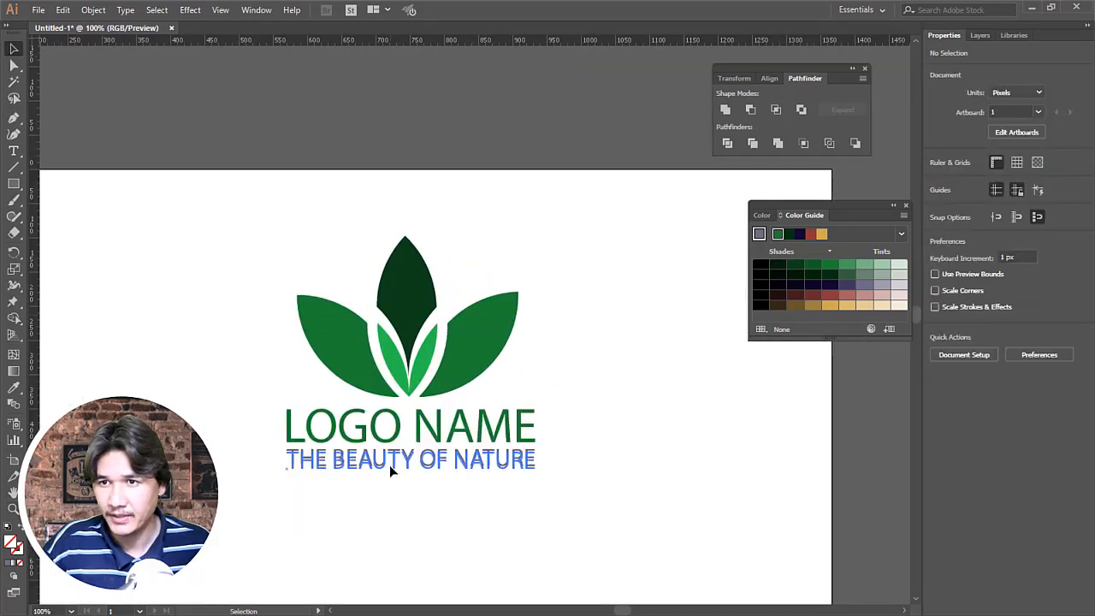
{"action": "left_click_drag", "start_coordinate": [389, 465], "coordinate": [389, 469]}
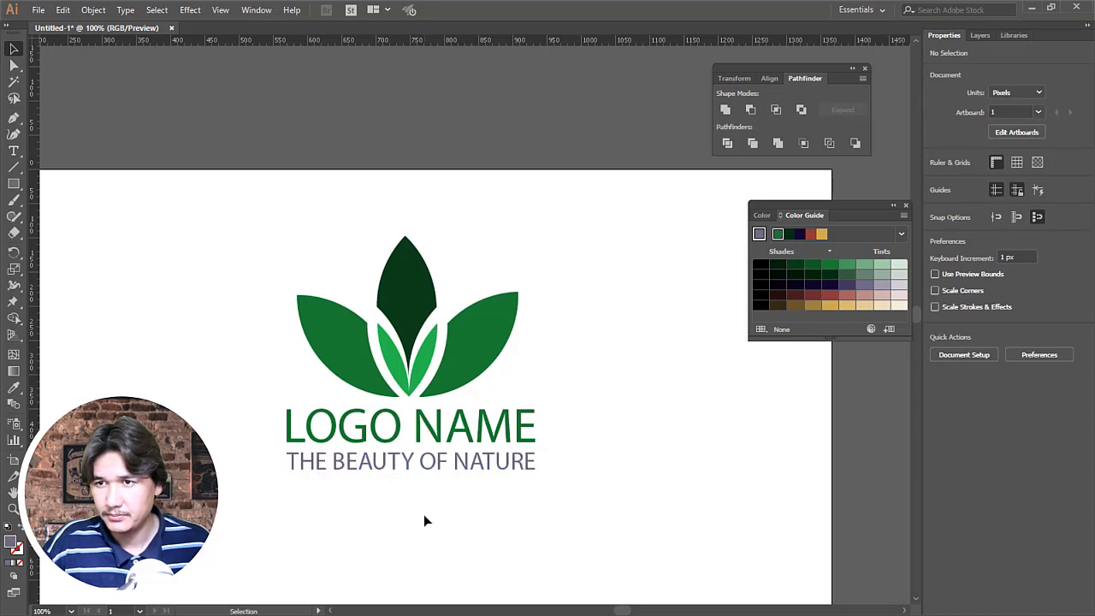
{"action": "key", "text": "z"}
{"action": "left_click", "coordinate": [400, 307], "text": "alt"}
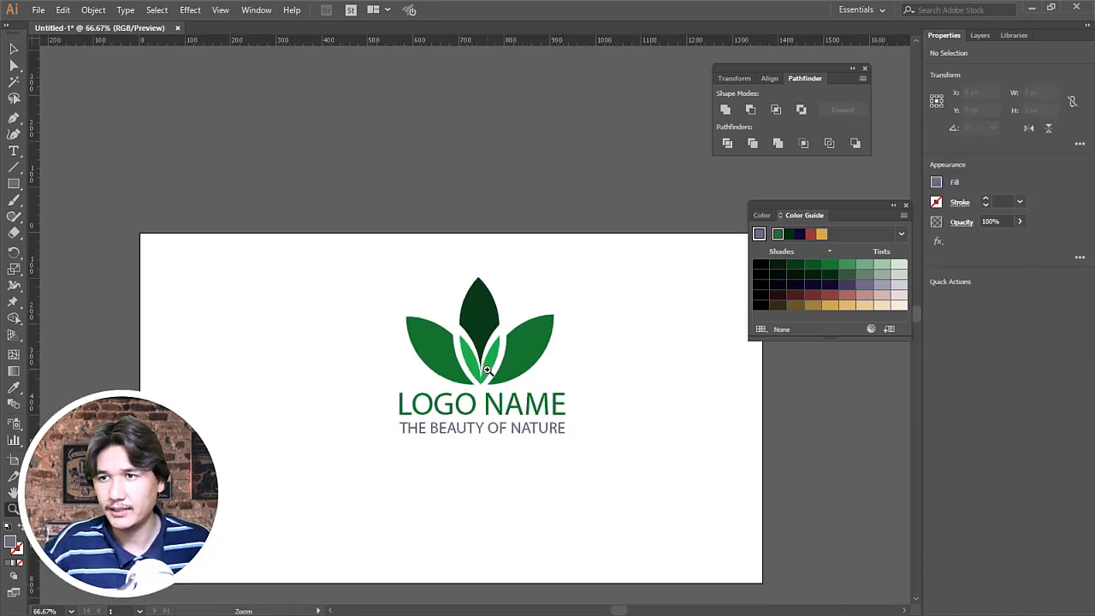
{"action": "left_click", "coordinate": [487, 370]}
{"action": "left_click", "coordinate": [13, 183]}
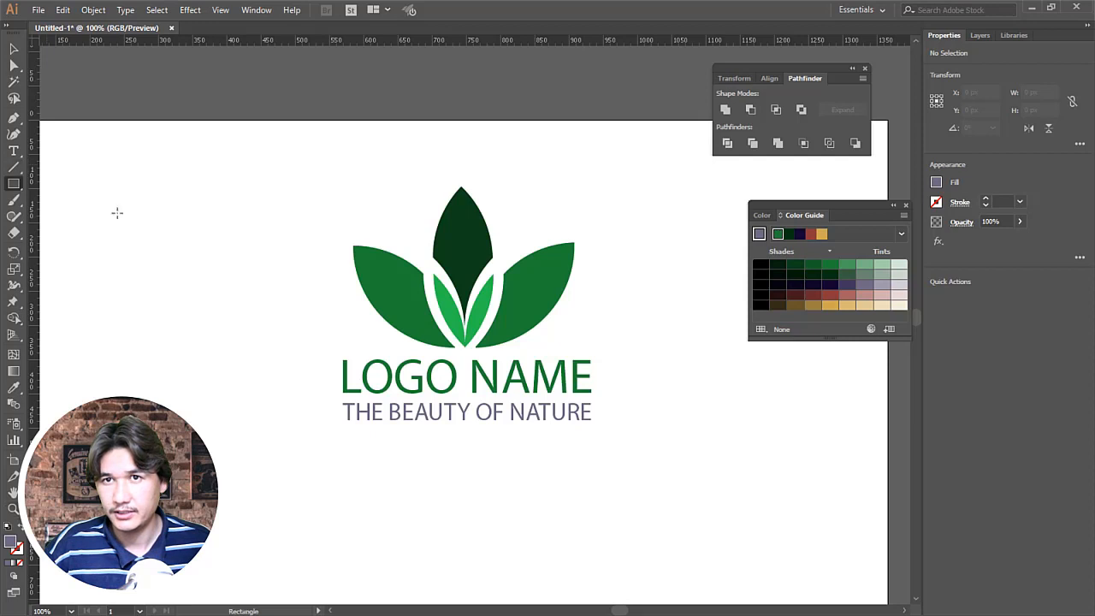
{"action": "left_click_drag", "start_coordinate": [158, 229], "coordinate": [224, 322]}
{"action": "key", "text": "v"}
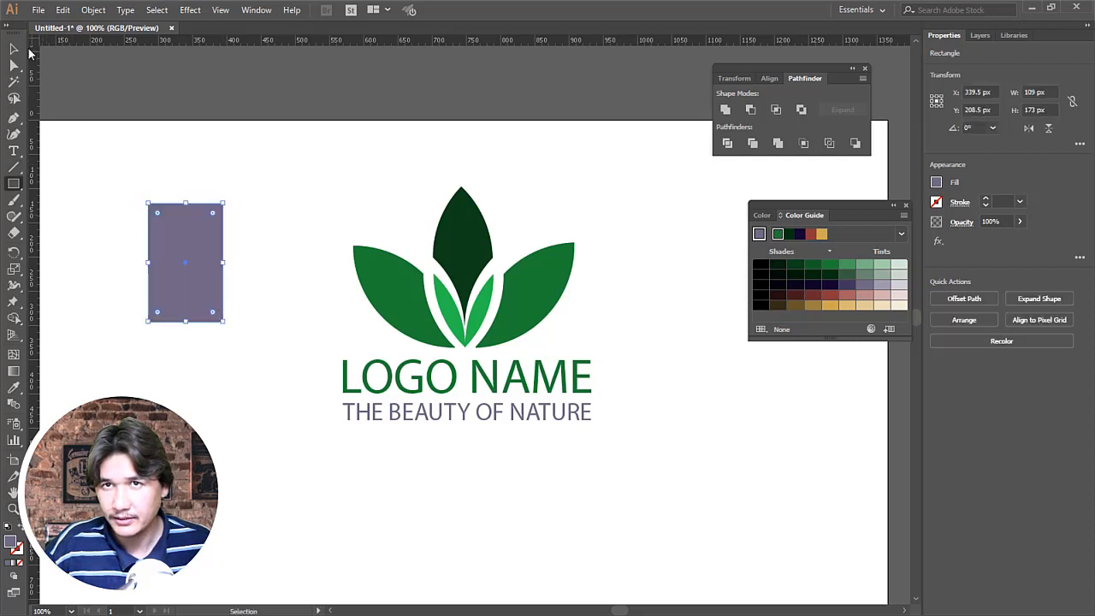
{"action": "key", "text": "Delete"}
Step: Draw a 248 px square left of the logo and fully round its upper-right and lower-left corners into a petal
{"action": "key", "text": "m"}
{"action": "left_click_drag", "start_coordinate": [112, 169], "coordinate": [284, 339]}
{"action": "key", "text": "a"}
{"action": "left_click_drag", "start_coordinate": [301, 154], "coordinate": [148, 376]}
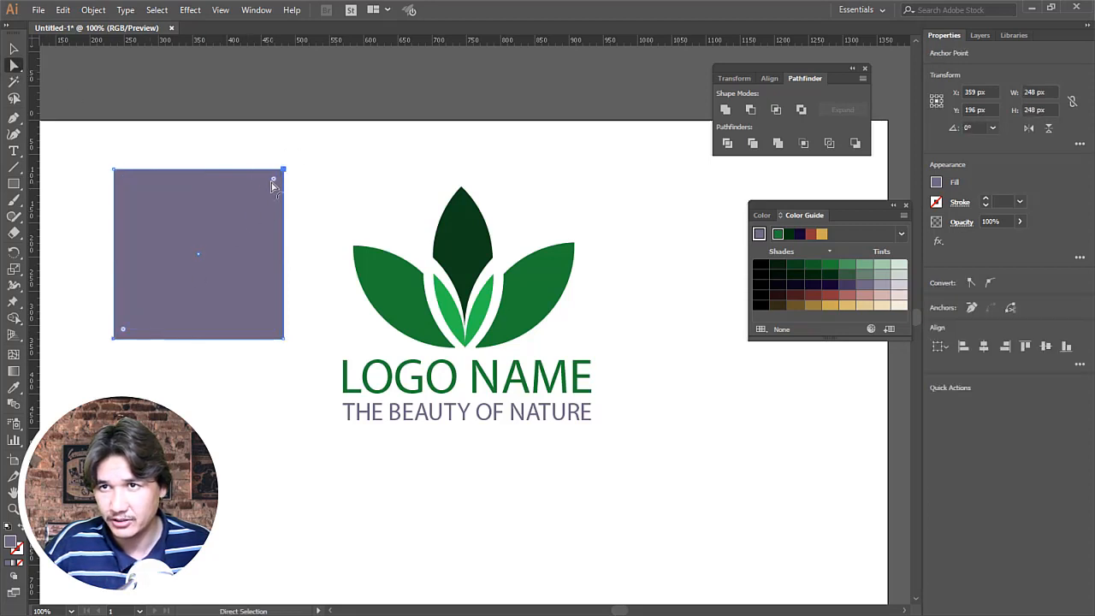
{"action": "left_click_drag", "start_coordinate": [273, 181], "coordinate": [154, 374]}
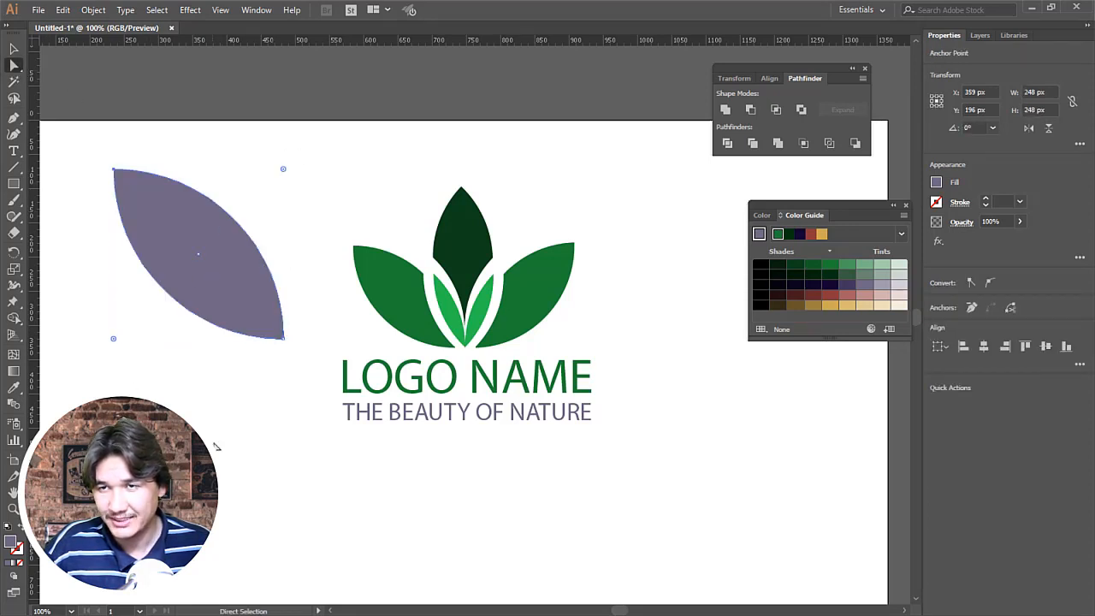
Step: Move the practice petal left and rotate a copy about 87 degrees clockwise around its lower tip
{"action": "key", "text": "z"}
{"action": "left_click", "coordinate": [297, 279], "text": "alt"}
{"action": "left_click", "coordinate": [12, 50]}
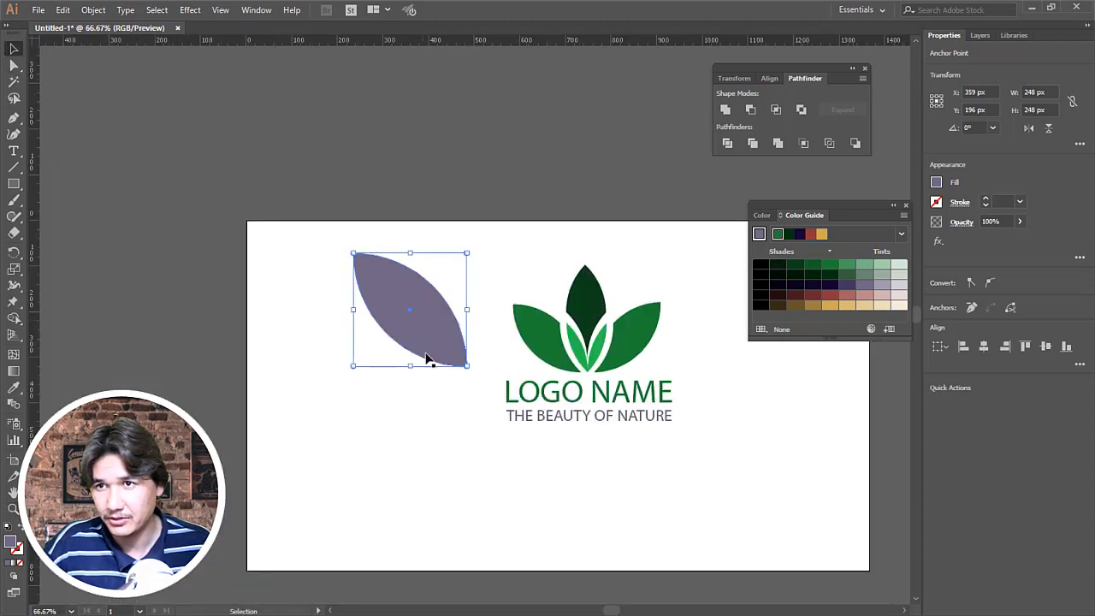
{"action": "left_click_drag", "start_coordinate": [428, 357], "coordinate": [335, 380]}
{"action": "key", "text": "r"}
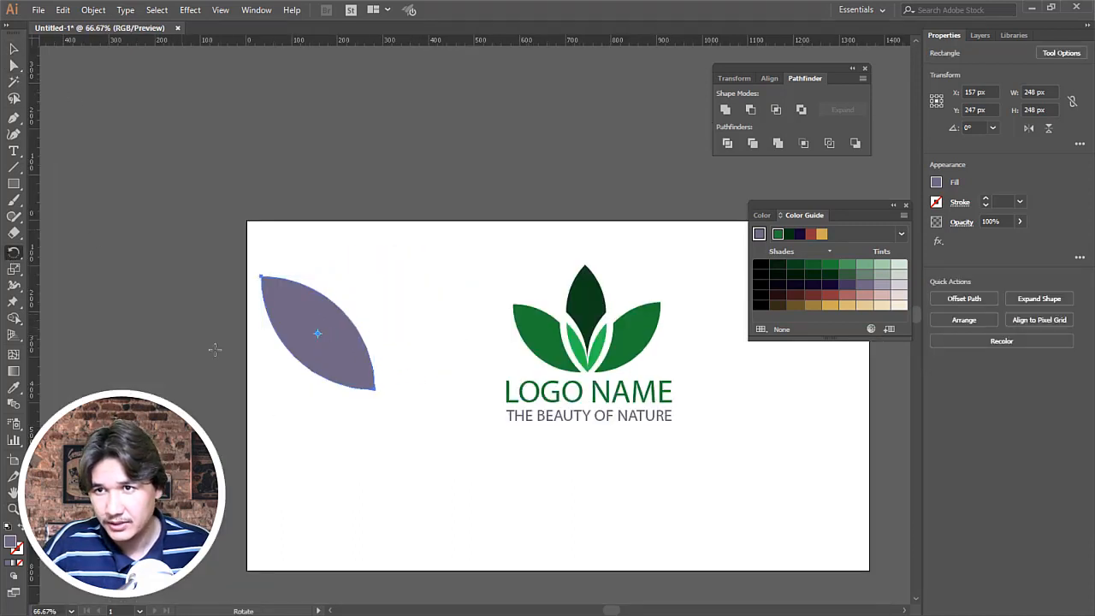
{"action": "left_click", "coordinate": [373, 390]}
{"action": "left_click_drag", "start_coordinate": [338, 333], "coordinate": [410, 349]}
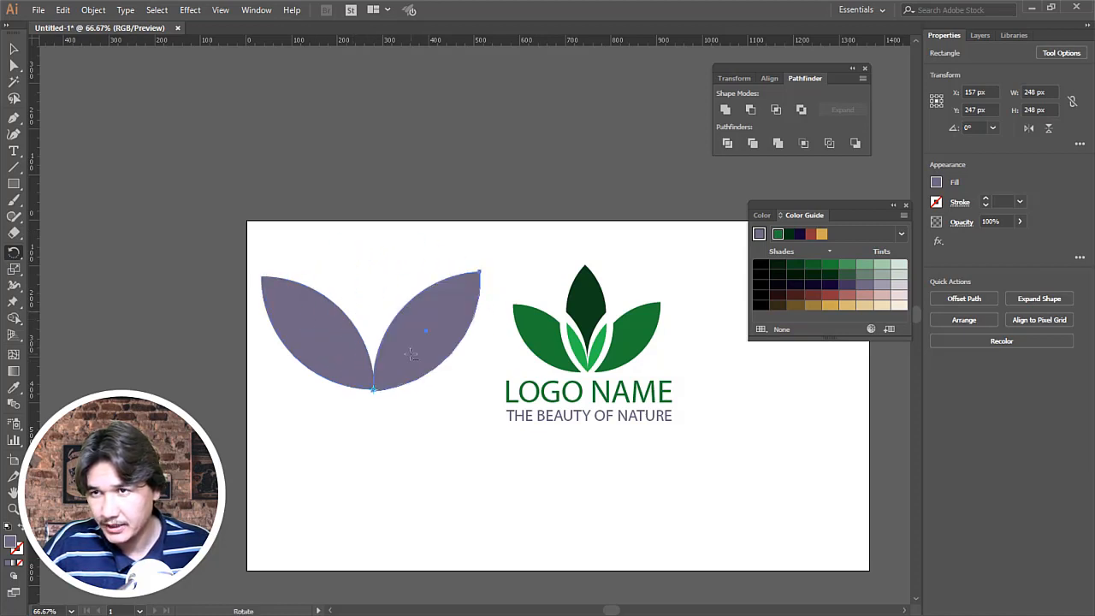
{"action": "key", "text": "v"}
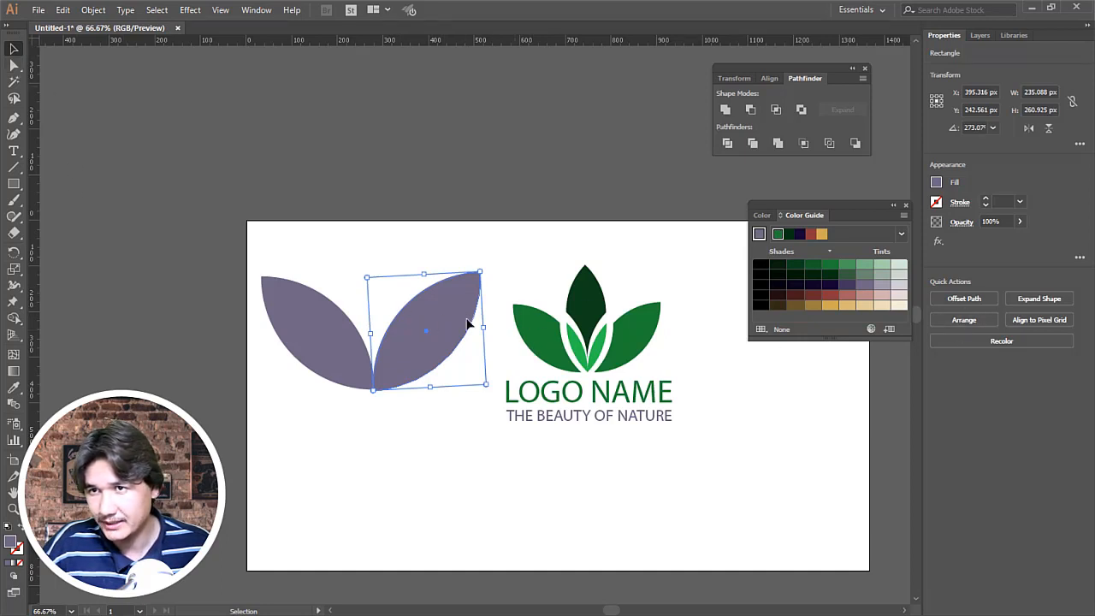
Step: Delete both practice petals beside the logo
{"action": "left_click", "coordinate": [246, 209]}
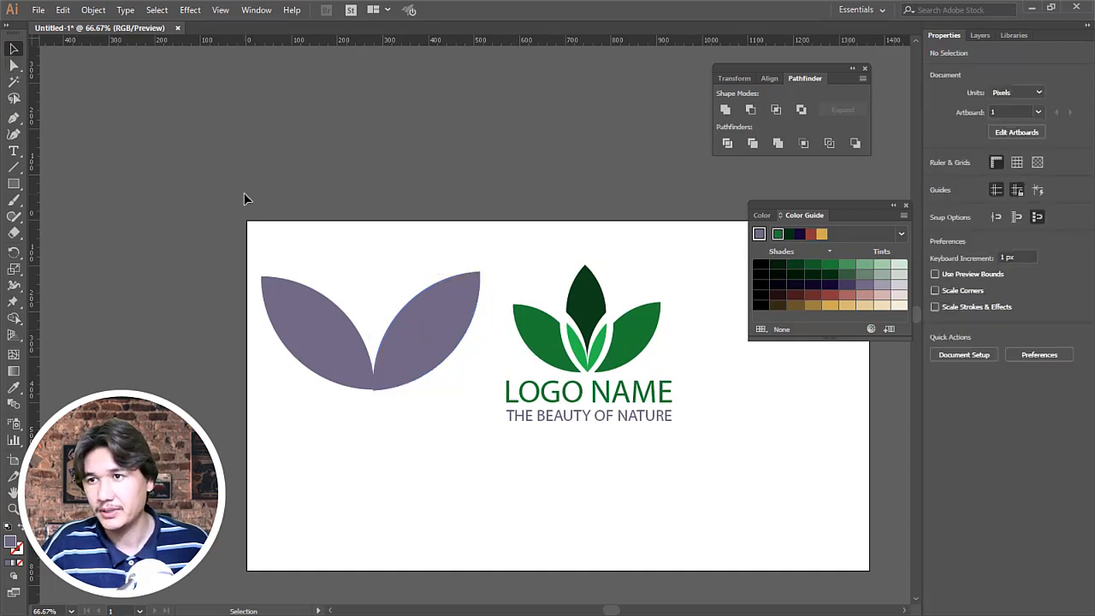
{"action": "left_click_drag", "start_coordinate": [244, 192], "coordinate": [433, 461]}
{"action": "key", "text": "Delete"}
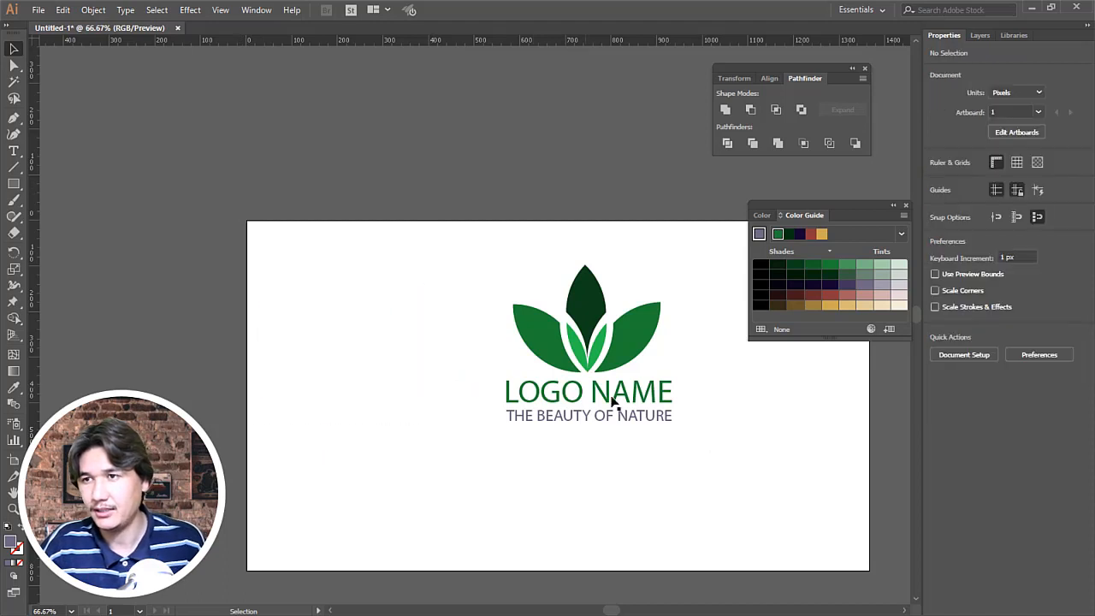
Step: Delete the stray red anchor points protruding below the shared tip of the two light green inner petals
{"action": "key", "text": "z"}
{"action": "left_click_drag", "start_coordinate": [438, 231], "coordinate": [808, 495]}
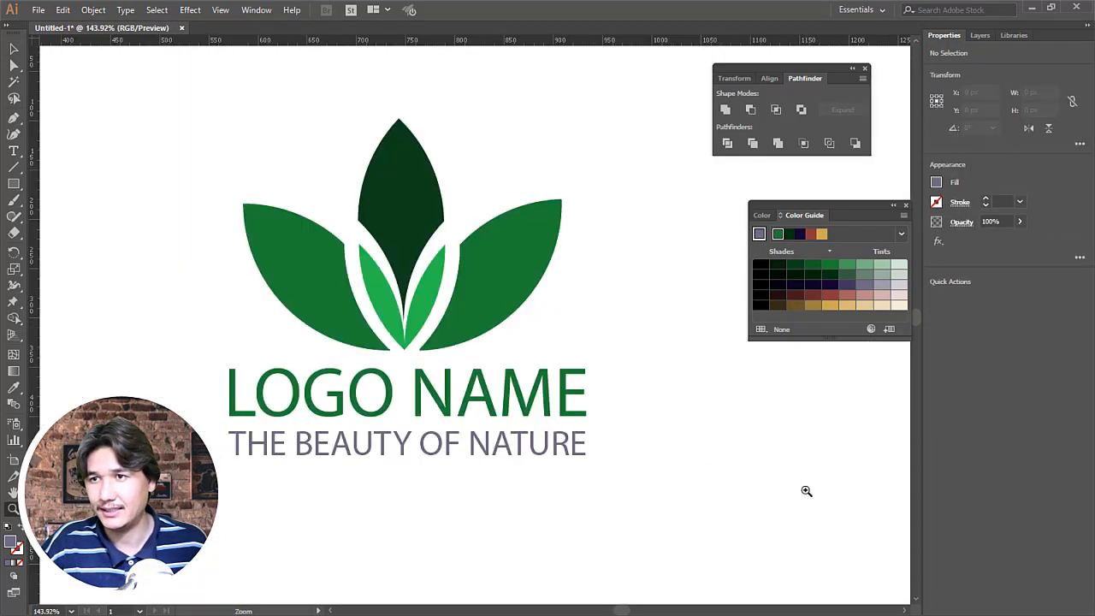
{"action": "left_click", "coordinate": [552, 334], "text": "alt"}
{"action": "left_click_drag", "start_coordinate": [202, 148], "coordinate": [643, 467]}
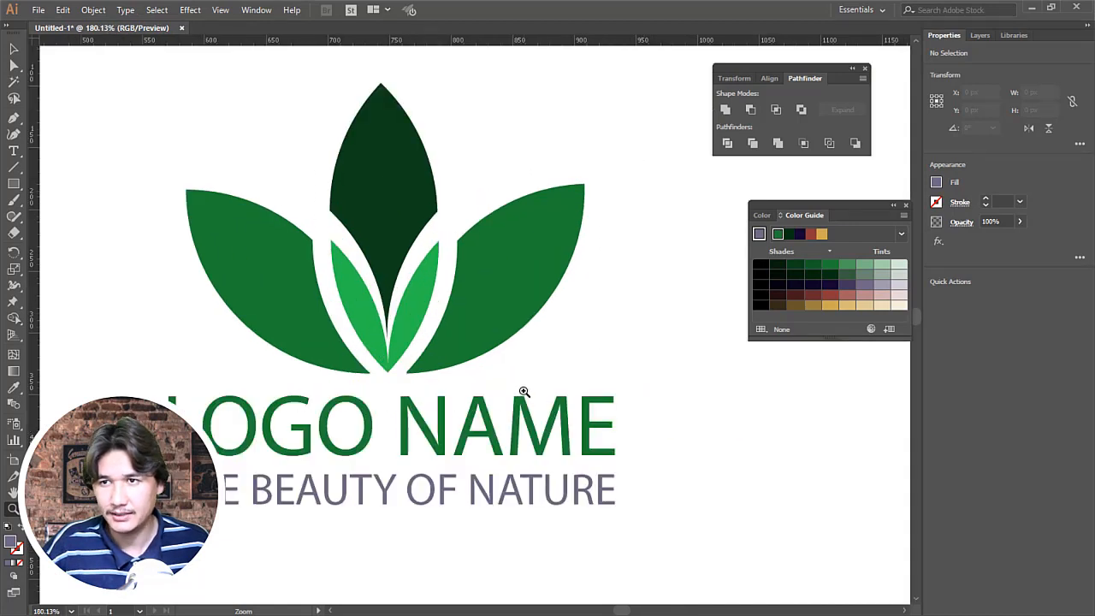
{"action": "left_click_drag", "start_coordinate": [370, 345], "coordinate": [425, 401]}
{"action": "left_click", "coordinate": [13, 49]}
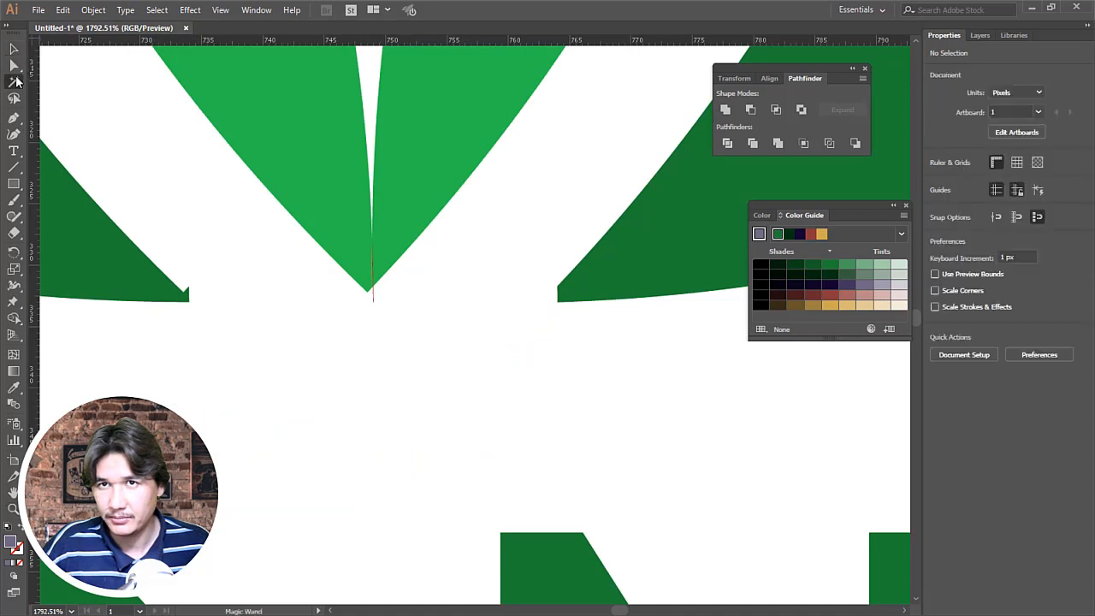
{"action": "left_click", "coordinate": [16, 68]}
{"action": "left_click_drag", "start_coordinate": [367, 310], "coordinate": [370, 321]}
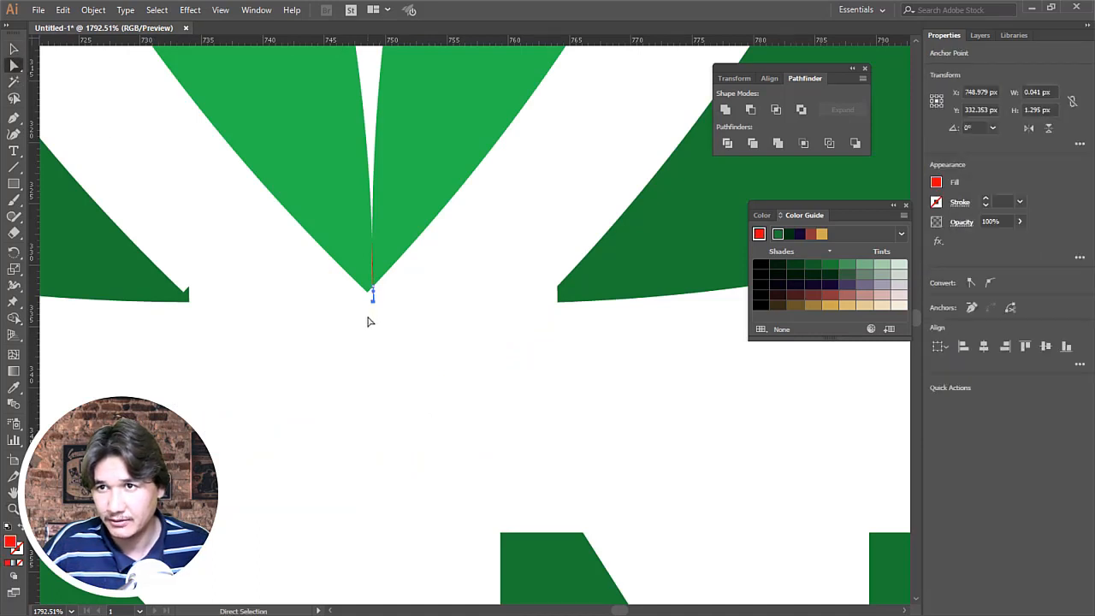
{"action": "left_click", "coordinate": [370, 323]}
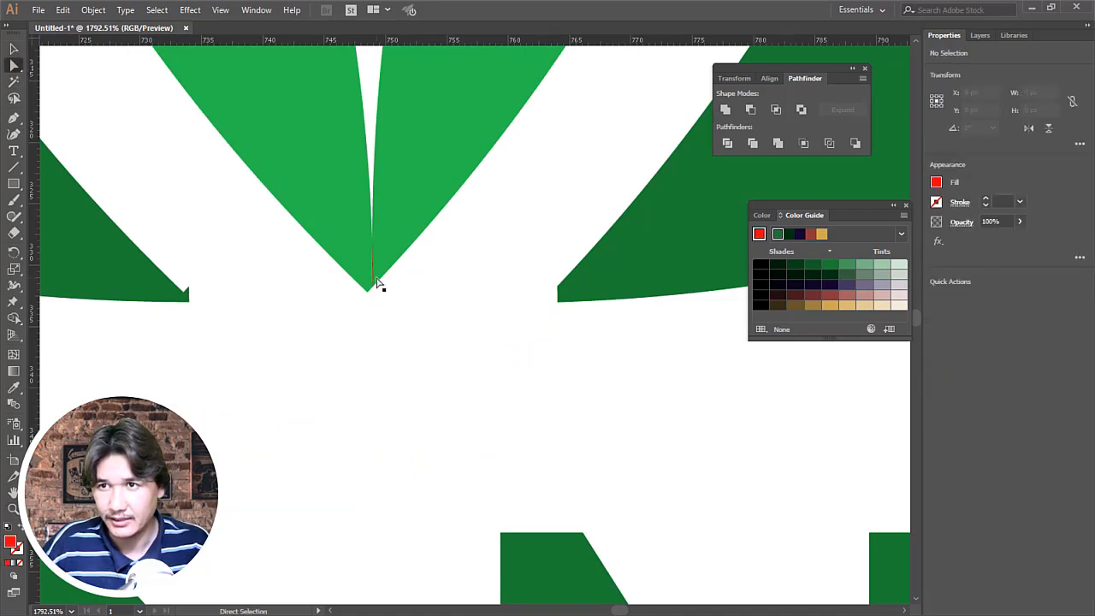
{"action": "left_click", "coordinate": [373, 280]}
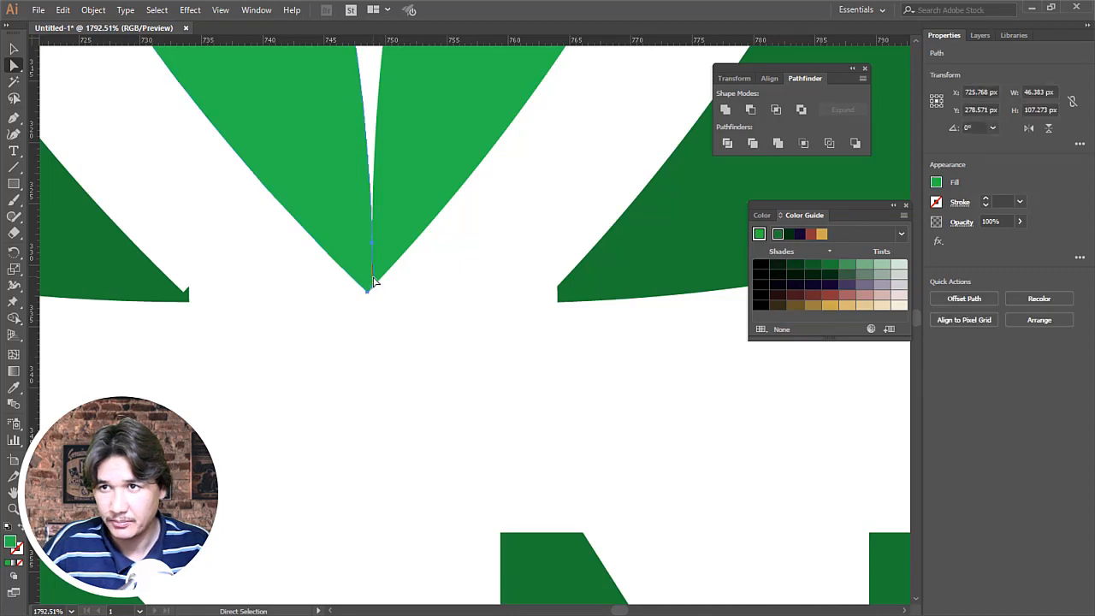
{"action": "key", "text": "Delete"}
{"action": "key", "text": "ctrl+z"}
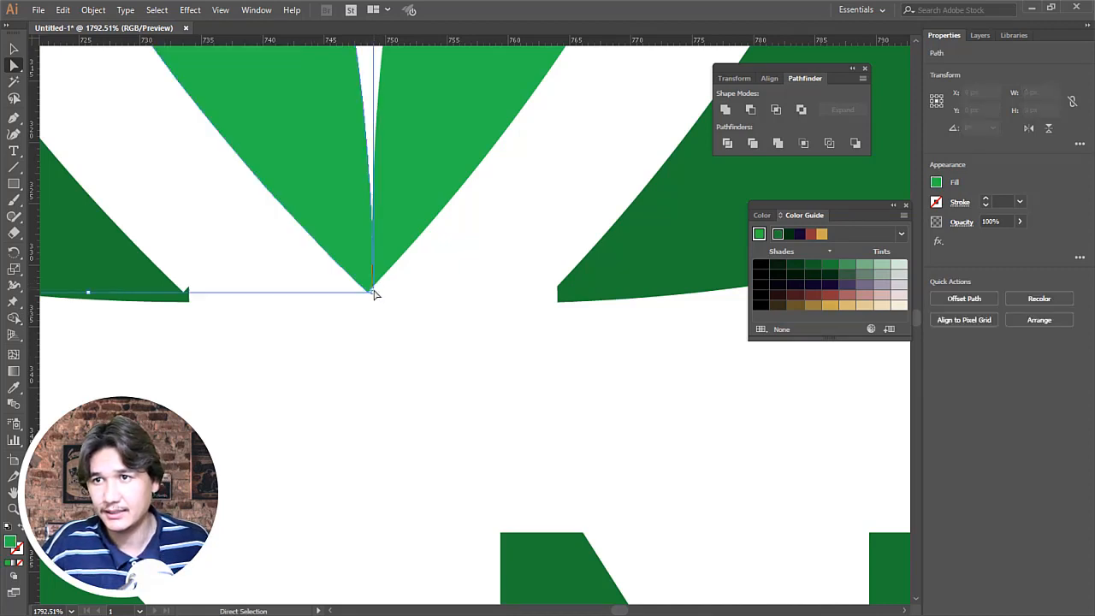
Step: Delete the thin red sliver between the two light green inner petals near their shared tip
{"action": "key", "text": "z"}
{"action": "left_click_drag", "start_coordinate": [343, 204], "coordinate": [452, 313]}
{"action": "left_click", "coordinate": [14, 65]}
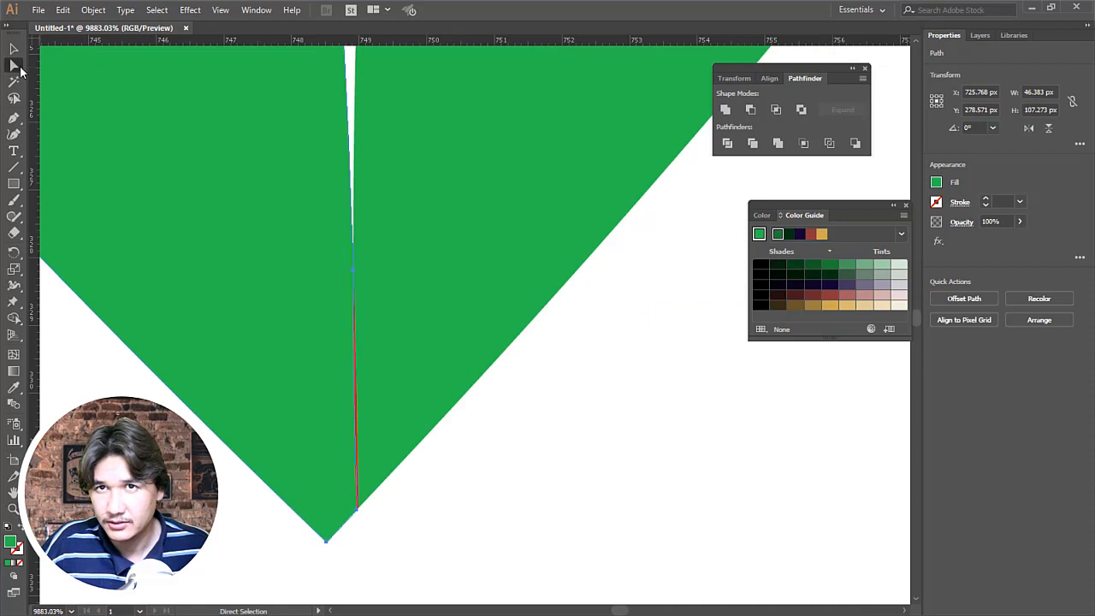
{"action": "left_click", "coordinate": [410, 460]}
{"action": "left_click", "coordinate": [356, 451]}
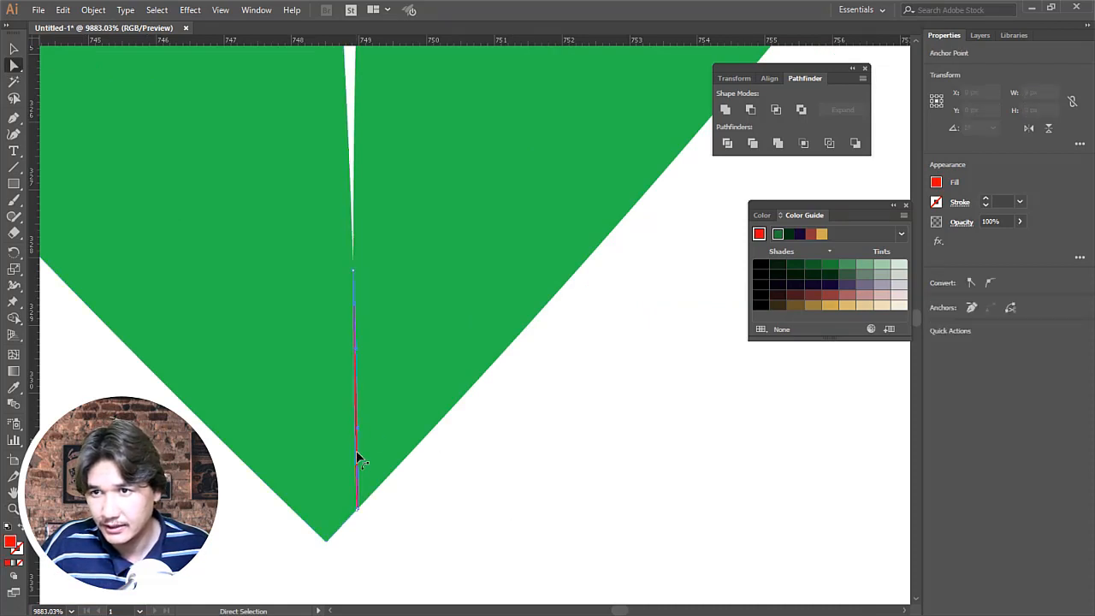
{"action": "key", "text": "Delete"}
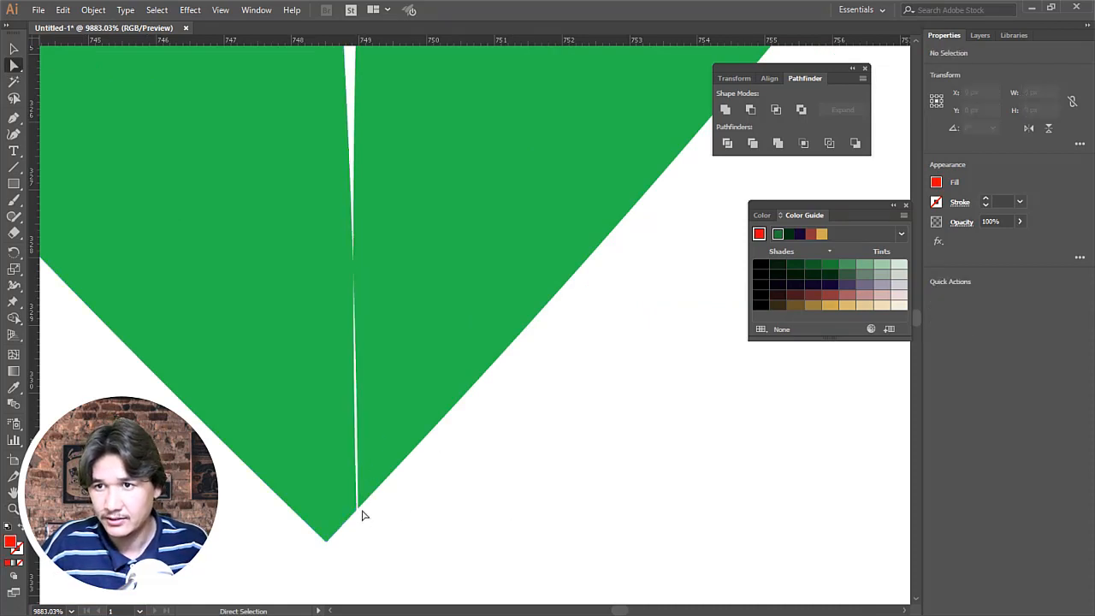
{"action": "left_click_drag", "start_coordinate": [358, 508], "coordinate": [385, 495]}
{"action": "key", "text": "ctrl+z"}
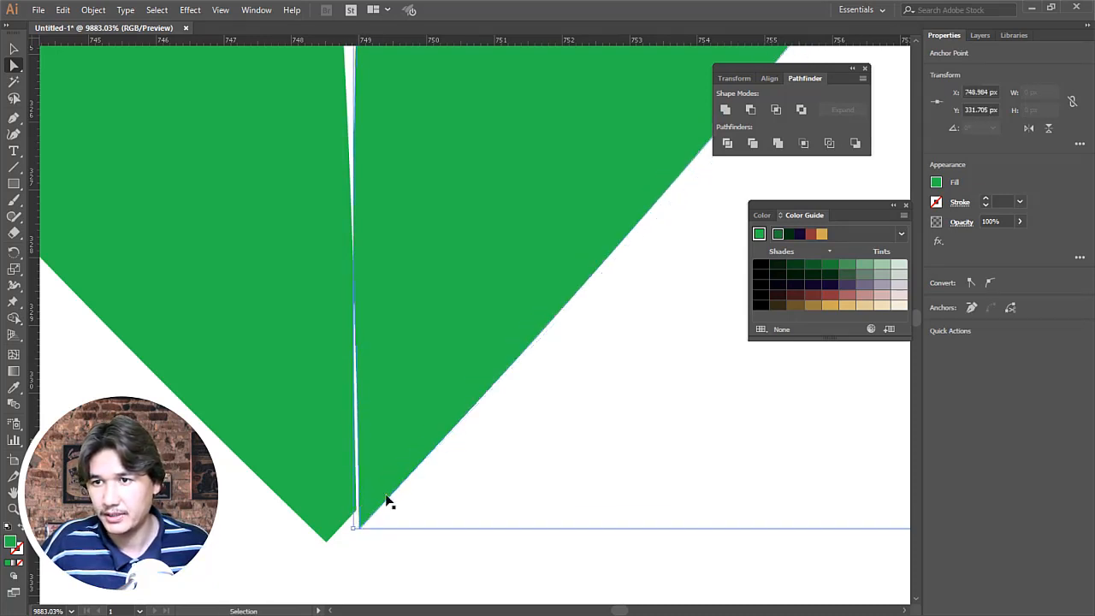
{"action": "key", "text": "ctrl+z"}
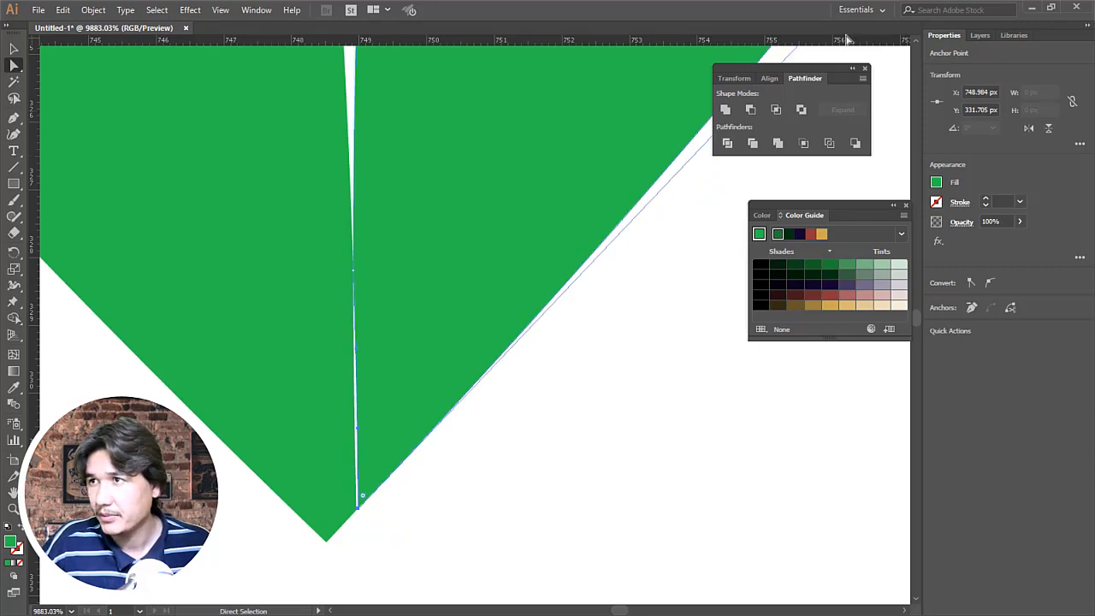
Step: Turn off Snap to Pixel so that anchor points can be moved freely
{"action": "left_click", "coordinate": [244, 10]}
{"action": "left_click", "coordinate": [243, 10]}
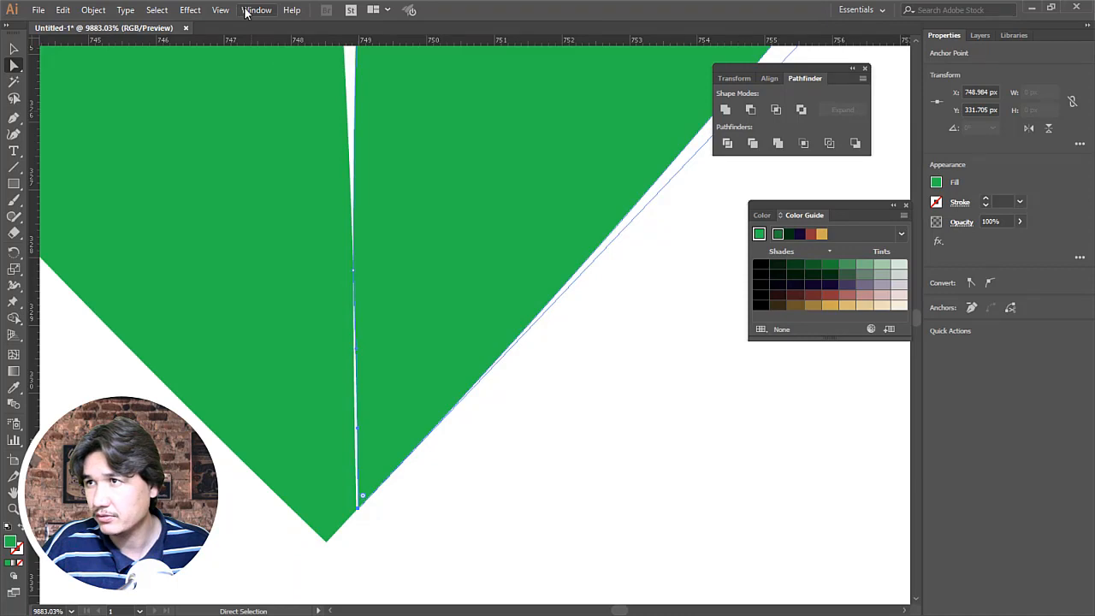
{"action": "left_click", "coordinate": [246, 10]}
{"action": "mouse_move", "coordinate": [224, 10]}
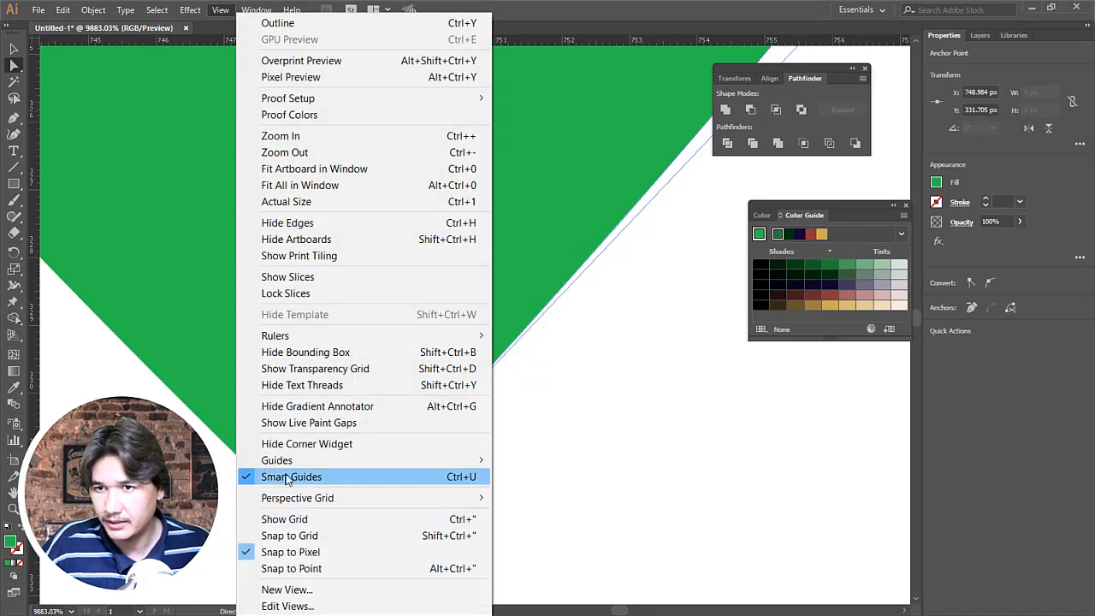
{"action": "left_click", "coordinate": [291, 552]}
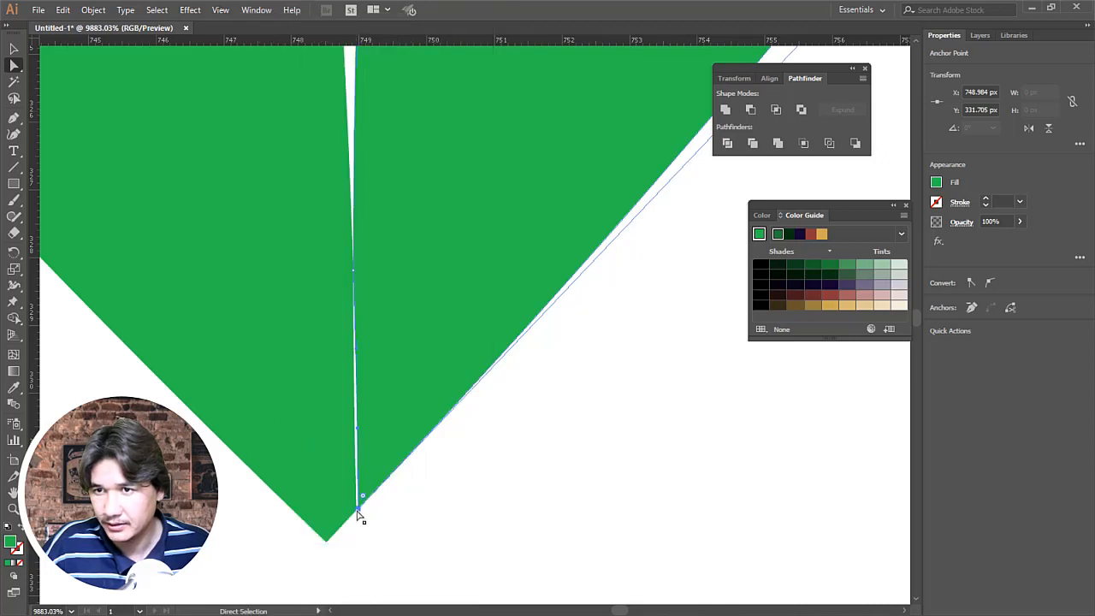
Step: Nudge the lowest anchor of the right light green petal slightly toward the left petal's edge
{"action": "left_click_drag", "start_coordinate": [357, 510], "coordinate": [352, 512]}
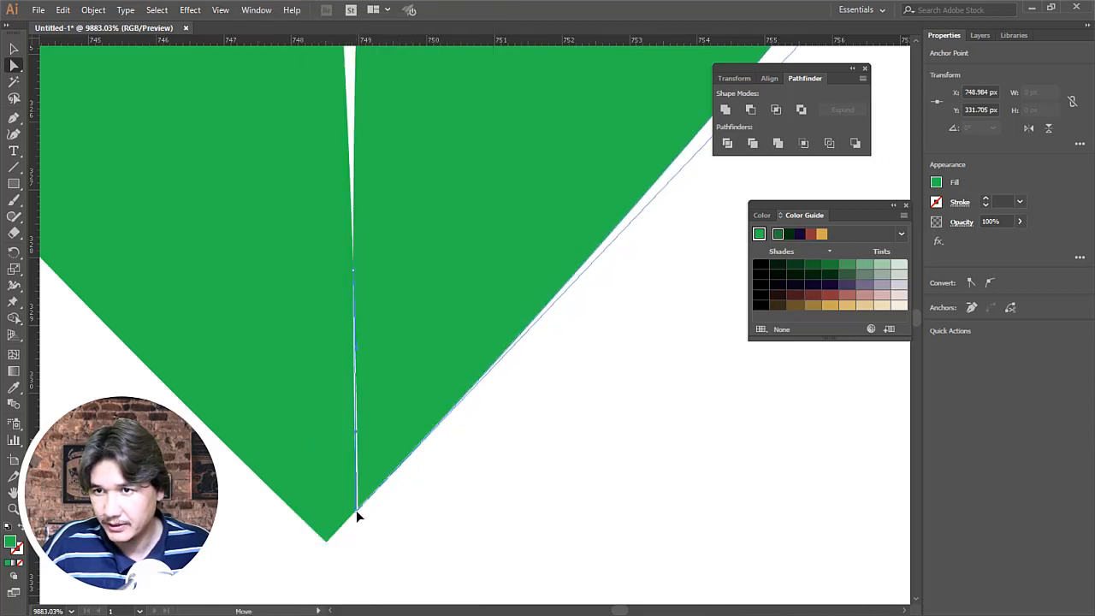
{"action": "left_click", "coordinate": [433, 528]}
{"action": "scroll", "coordinate": [419, 434], "scroll_direction": "up", "scroll_amount": 5}
{"action": "scroll", "coordinate": [420, 433], "scroll_direction": "up", "scroll_amount": 3}
{"action": "key", "text": "z"}
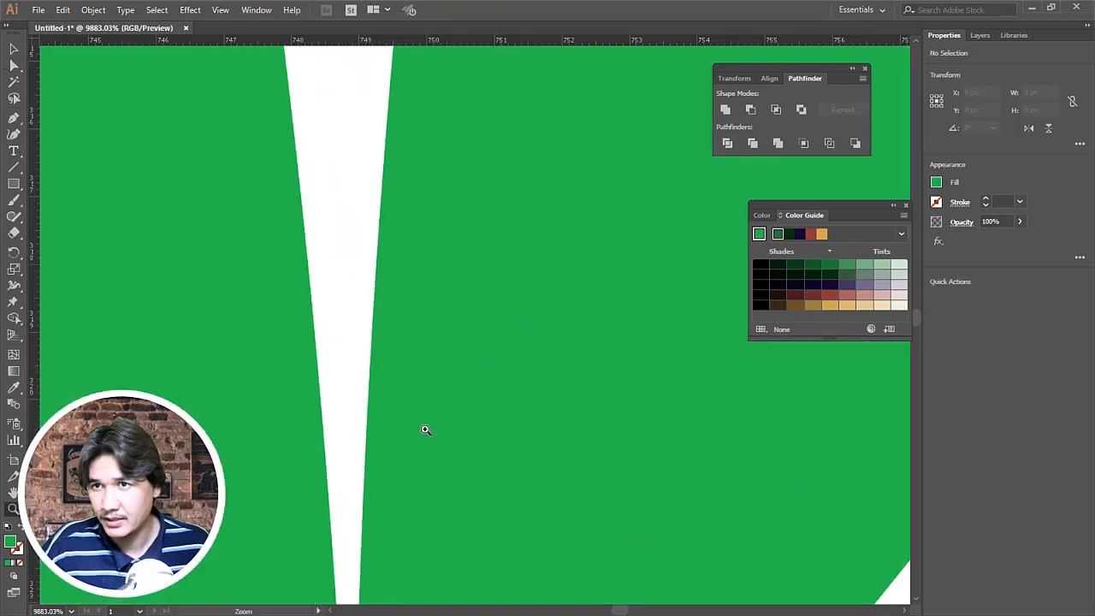
{"action": "left_click", "coordinate": [424, 430], "text": "alt"}
{"action": "left_click", "coordinate": [423, 429], "text": "alt"}
{"action": "left_click", "coordinate": [424, 429], "text": "alt"}
{"action": "left_click", "coordinate": [423, 430], "text": "alt"}
{"action": "left_click", "coordinate": [424, 429], "text": "alt"}
{"action": "left_click", "coordinate": [424, 429], "text": "alt"}
{"action": "left_click", "coordinate": [567, 339], "text": "alt"}
{"action": "left_click", "coordinate": [568, 339], "text": "alt"}
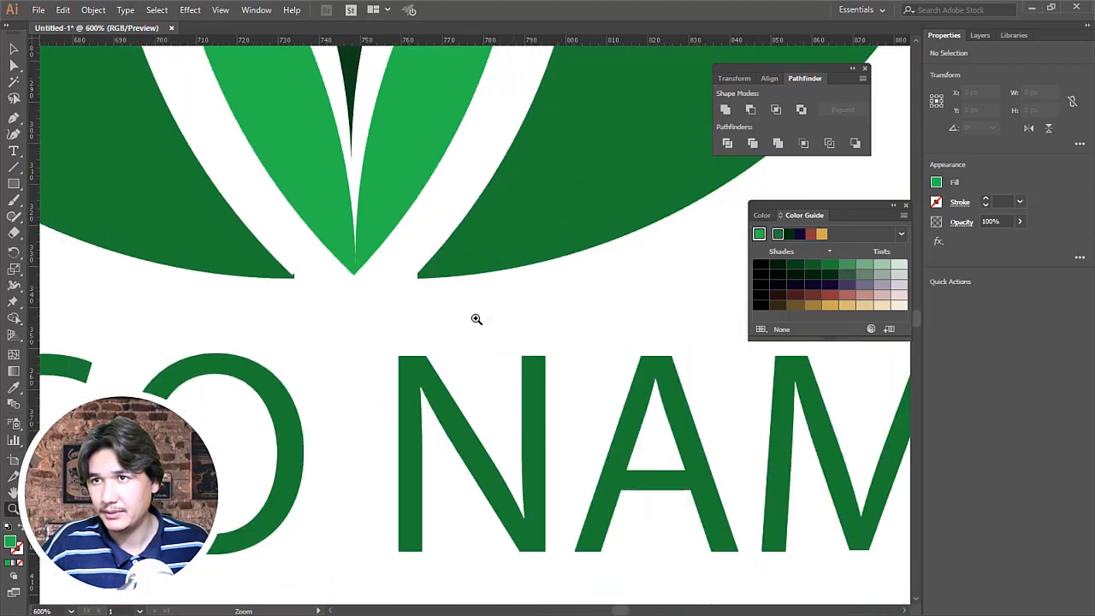
Step: Move the lowest anchor of the right light green petal onto the bottom tip of the left one
{"action": "left_click", "coordinate": [385, 255]}
{"action": "left_click", "coordinate": [385, 255]}
{"action": "left_click_drag", "start_coordinate": [451, 329], "coordinate": [706, 550]}
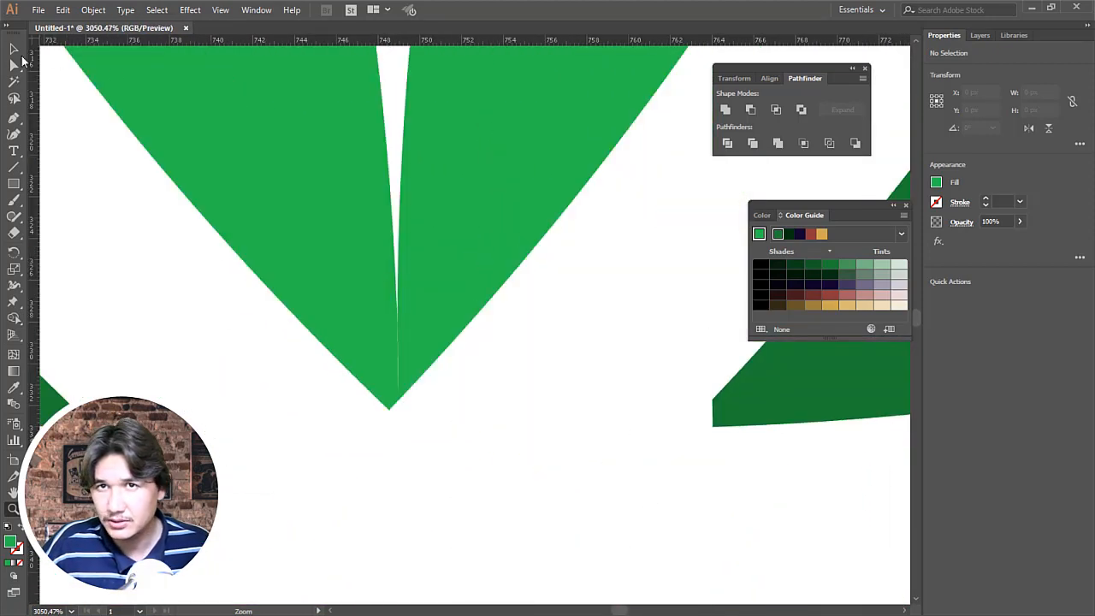
{"action": "left_click", "coordinate": [15, 65]}
{"action": "left_click", "coordinate": [404, 390]}
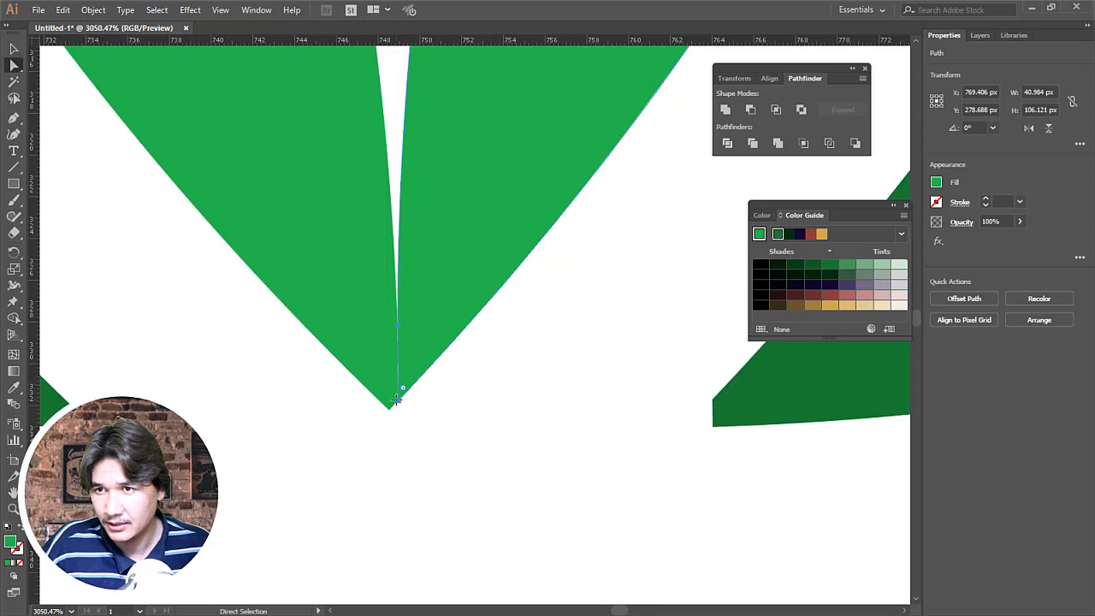
{"action": "left_click", "coordinate": [398, 404]}
{"action": "left_click_drag", "start_coordinate": [399, 405], "coordinate": [390, 408]}
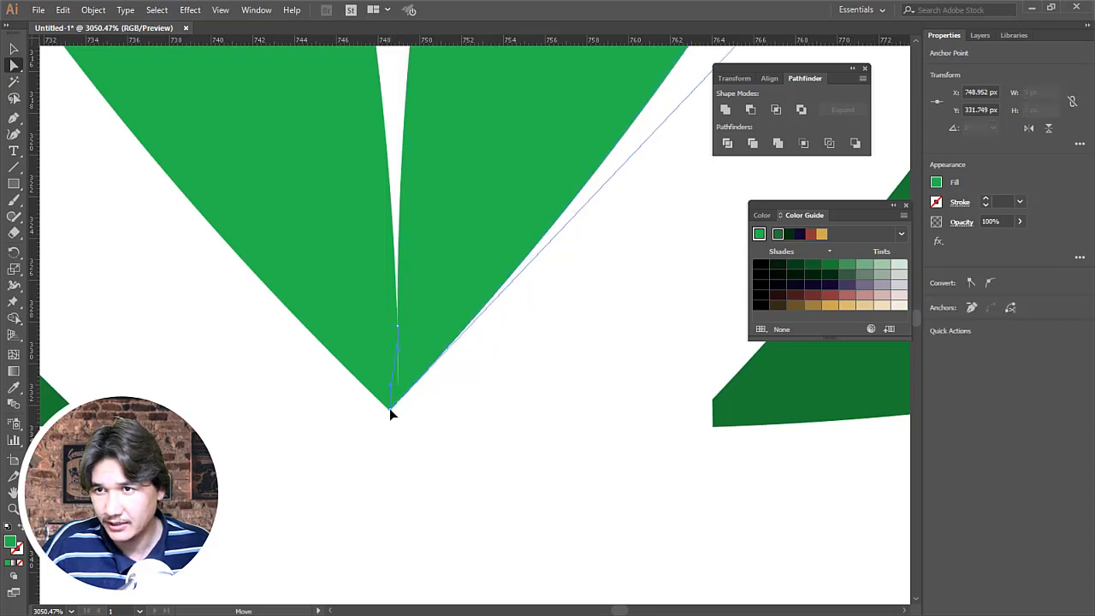
Step: Shift the right petal's inner-edge anchor left until it lies straight above the shared tip, overlapping the left petal
{"action": "left_click", "coordinate": [399, 330]}
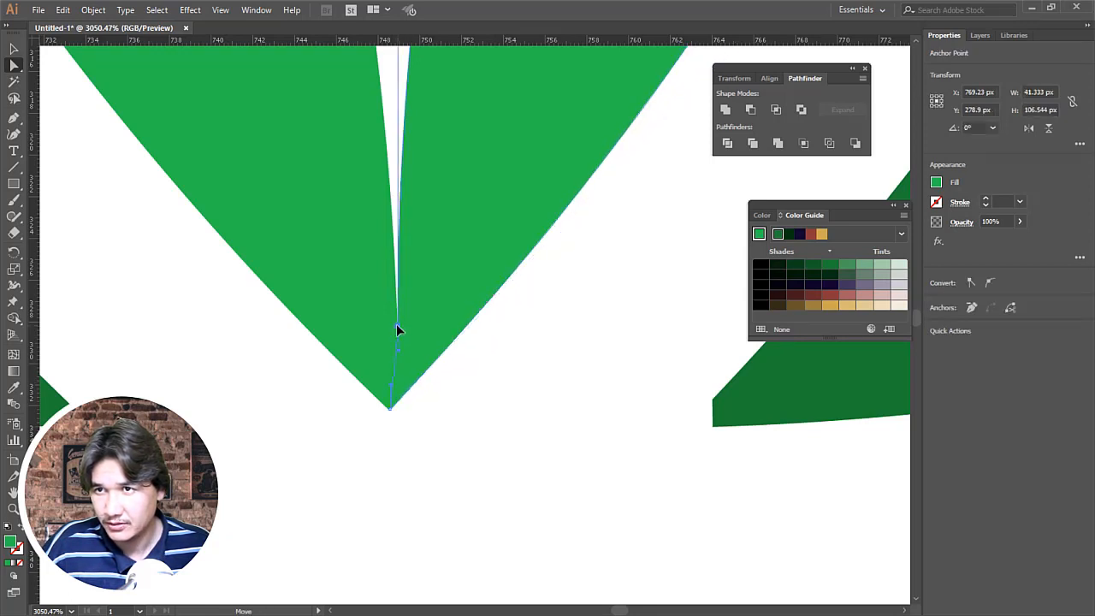
{"action": "left_click_drag", "start_coordinate": [396, 325], "coordinate": [390, 324]}
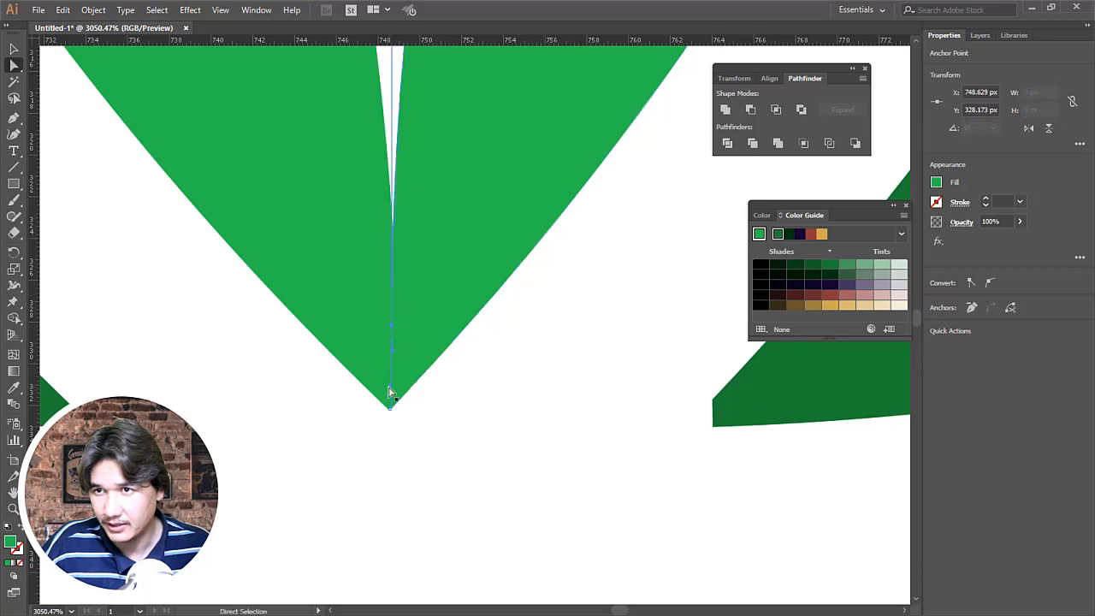
{"action": "left_click", "coordinate": [504, 450]}
Step: Examine the cleaned-up logo, checking the tips of the inner petals up close and the overall composition on the artboard
{"action": "scroll", "coordinate": [473, 254], "scroll_direction": "down", "scroll_amount": 8}
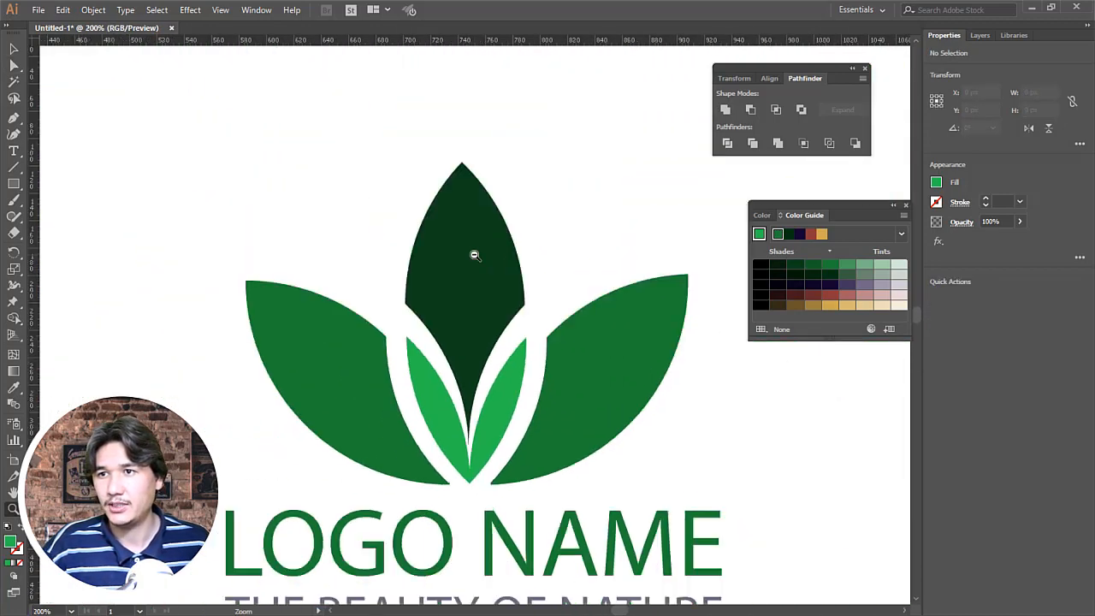
{"action": "scroll", "coordinate": [473, 254], "scroll_direction": "down", "scroll_amount": 5}
{"action": "scroll", "coordinate": [505, 325], "scroll_direction": "up", "scroll_amount": 4}
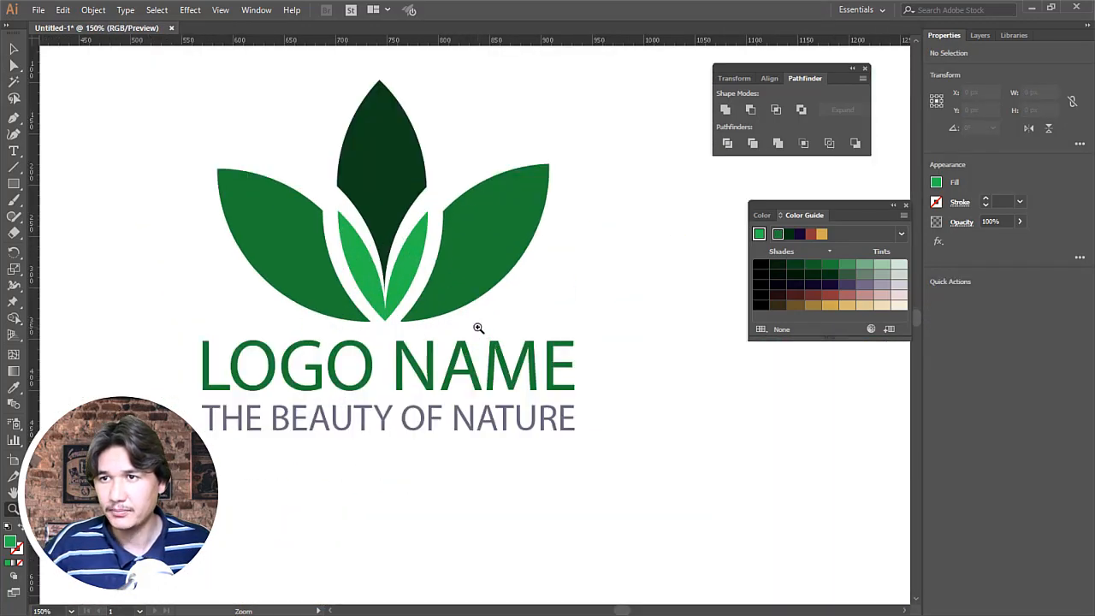
{"action": "left_click_drag", "start_coordinate": [366, 257], "coordinate": [407, 309]}
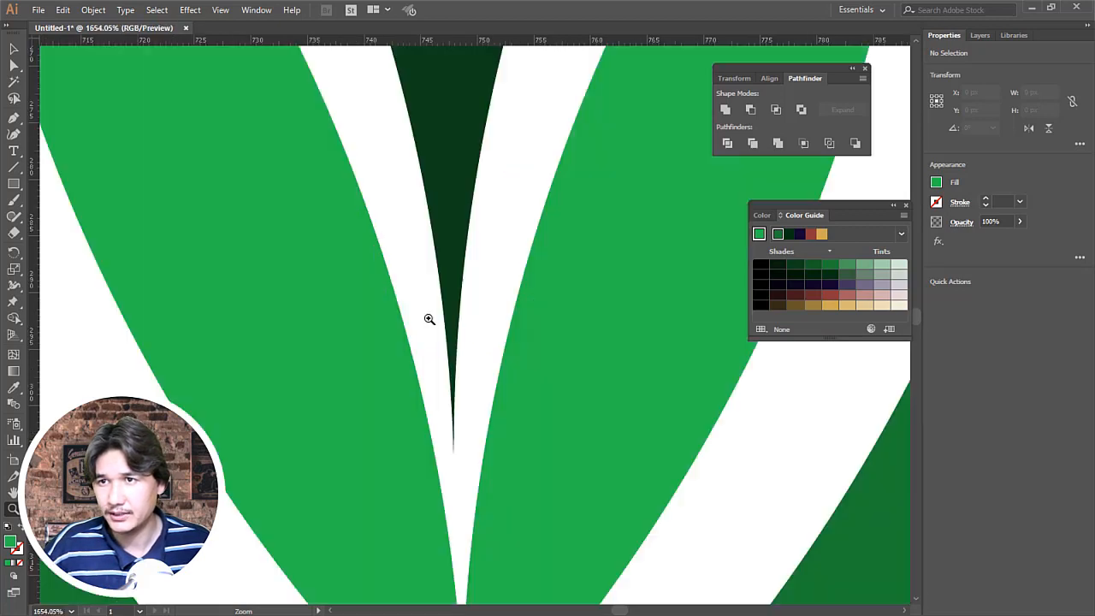
{"action": "scroll", "coordinate": [542, 441], "scroll_direction": "down", "scroll_amount": 10}
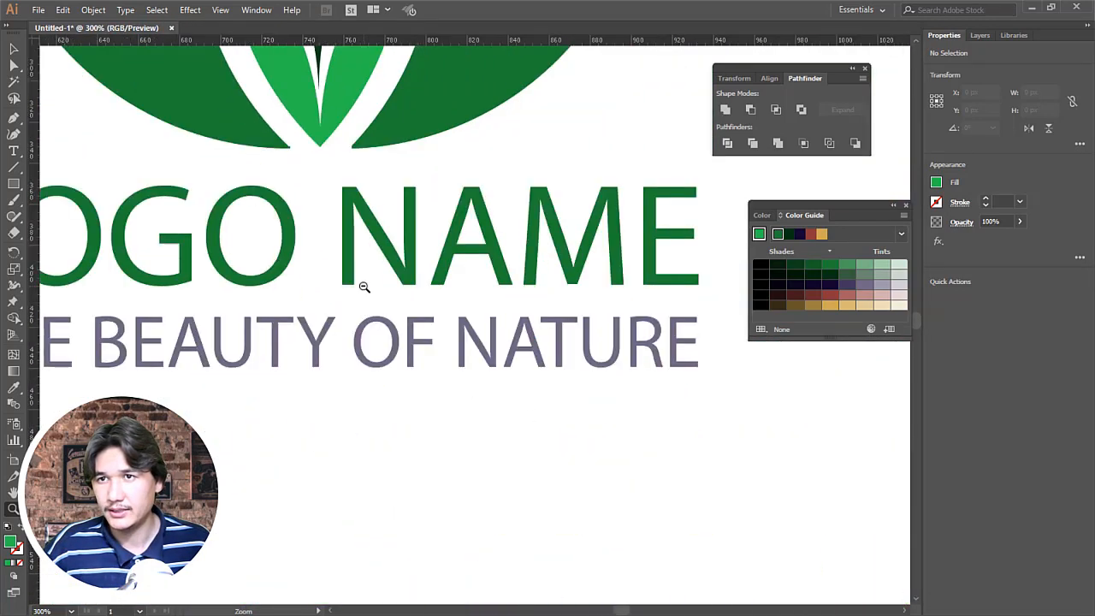
{"action": "left_click", "coordinate": [365, 288], "text": "alt"}
{"action": "left_click", "coordinate": [590, 300], "text": "alt"}
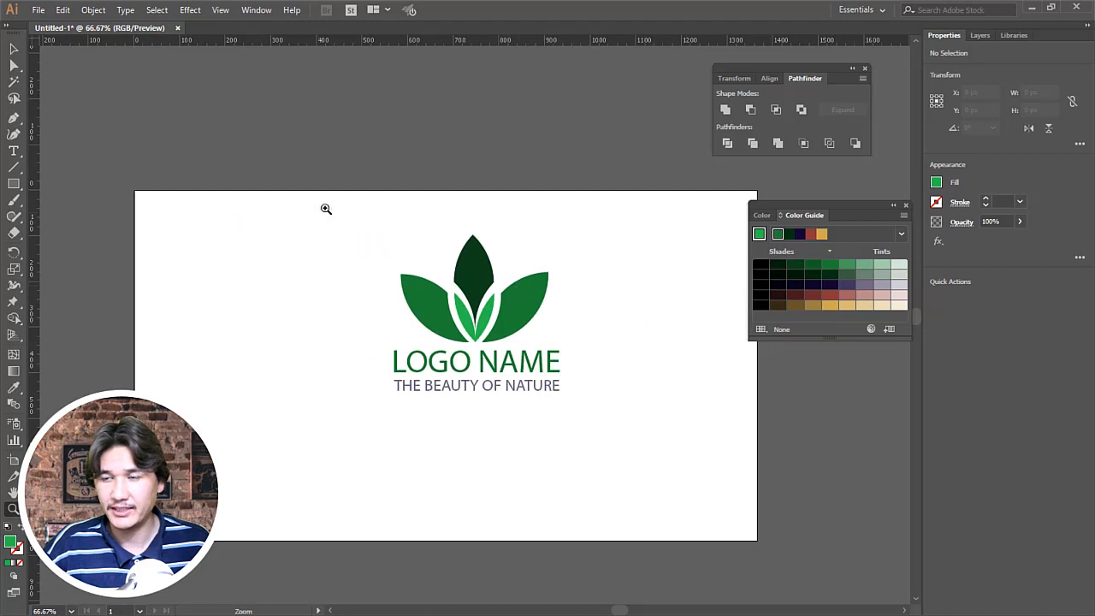
{"action": "left_click_drag", "start_coordinate": [326, 208], "coordinate": [704, 474]}
{"action": "left_click", "coordinate": [530, 340], "text": "alt"}
{"action": "left_click", "coordinate": [513, 336], "text": "alt"}
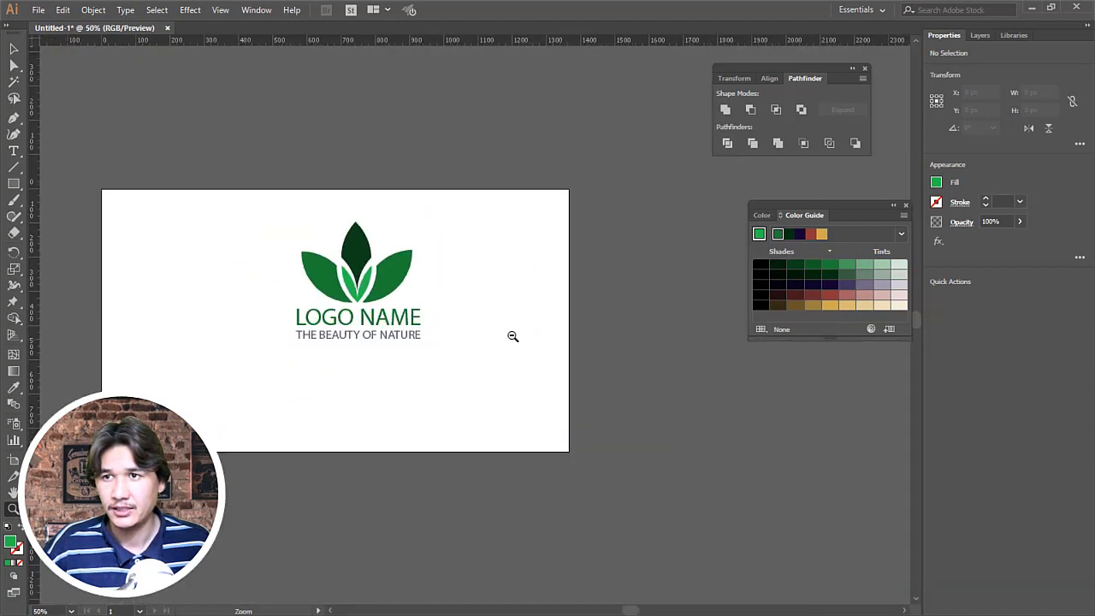
{"action": "left_click", "coordinate": [496, 326]}
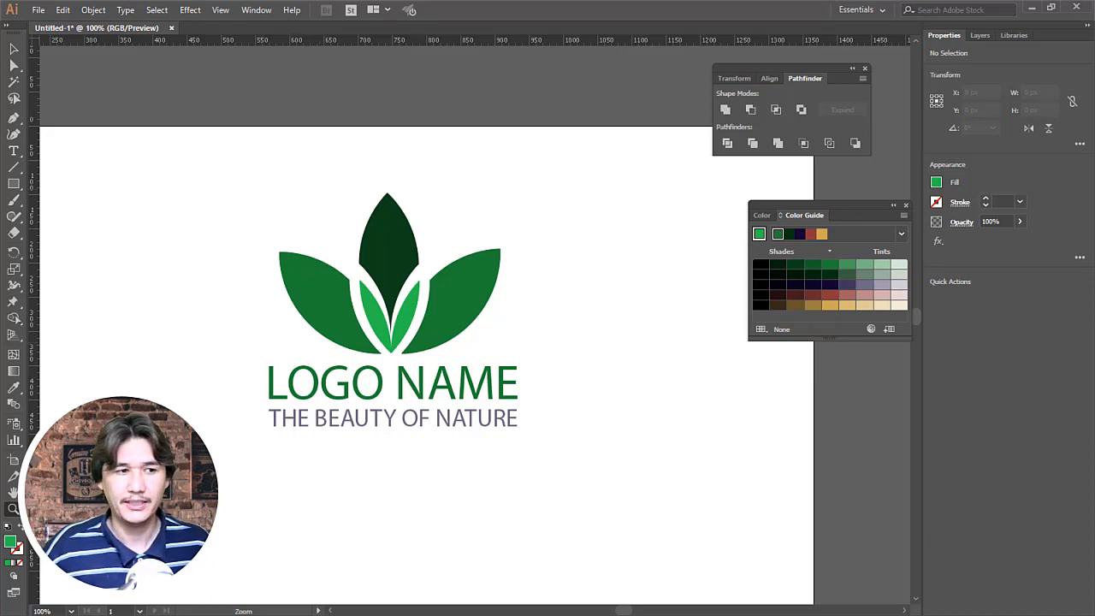
Step: Switch to the browser's Professional Tutorial Facebook group and look through the practice logos posted in the comments
{"action": "key", "text": "alt+Tab"}
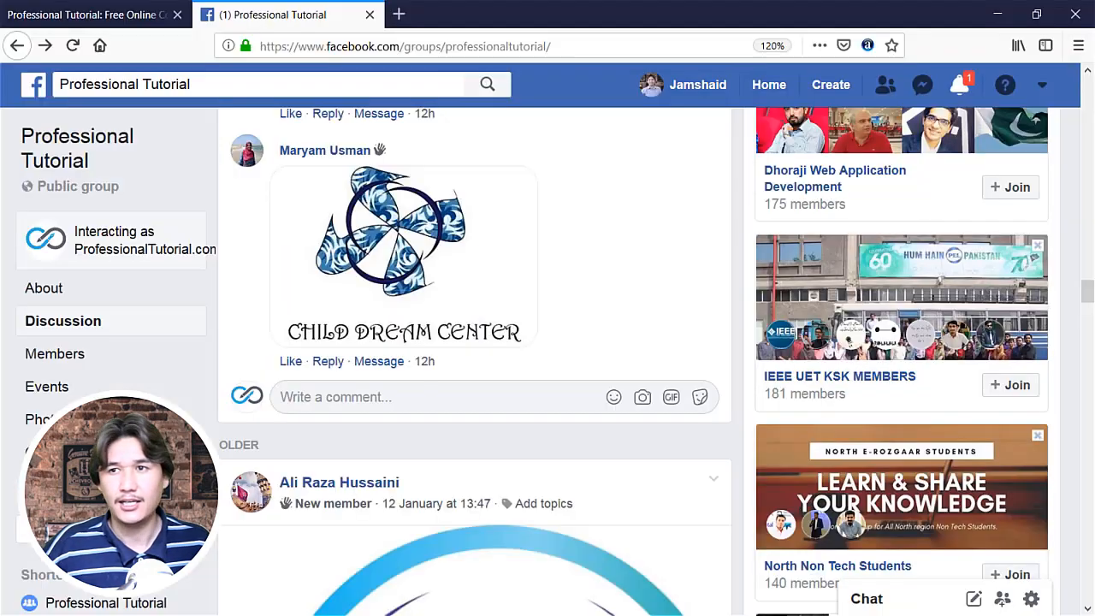
{"action": "scroll", "coordinate": [303, 389], "scroll_direction": "up", "scroll_amount": 10}
{"action": "scroll", "coordinate": [294, 395], "scroll_direction": "up", "scroll_amount": 3}
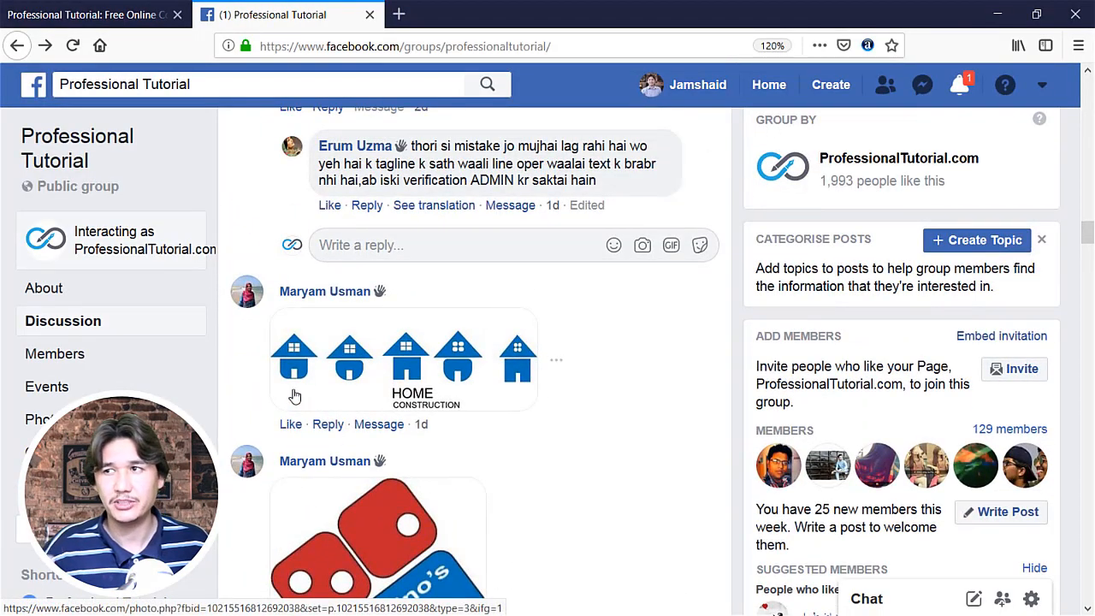
{"action": "scroll", "coordinate": [294, 395], "scroll_direction": "down", "scroll_amount": 6}
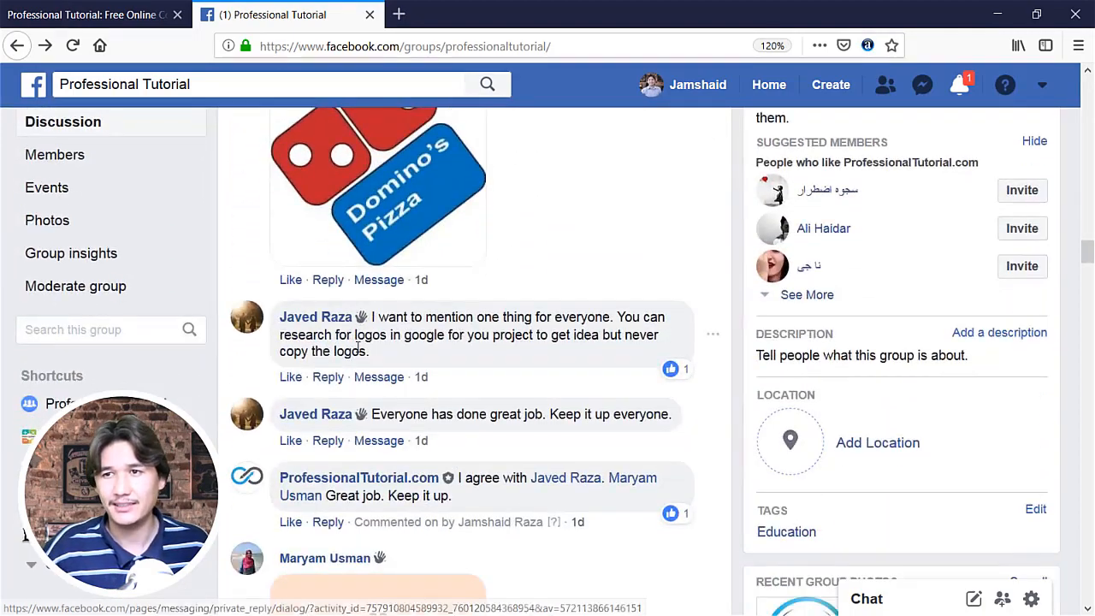
{"action": "scroll", "coordinate": [358, 351], "scroll_direction": "up", "scroll_amount": 4}
{"action": "scroll", "coordinate": [358, 350], "scroll_direction": "up", "scroll_amount": 10}
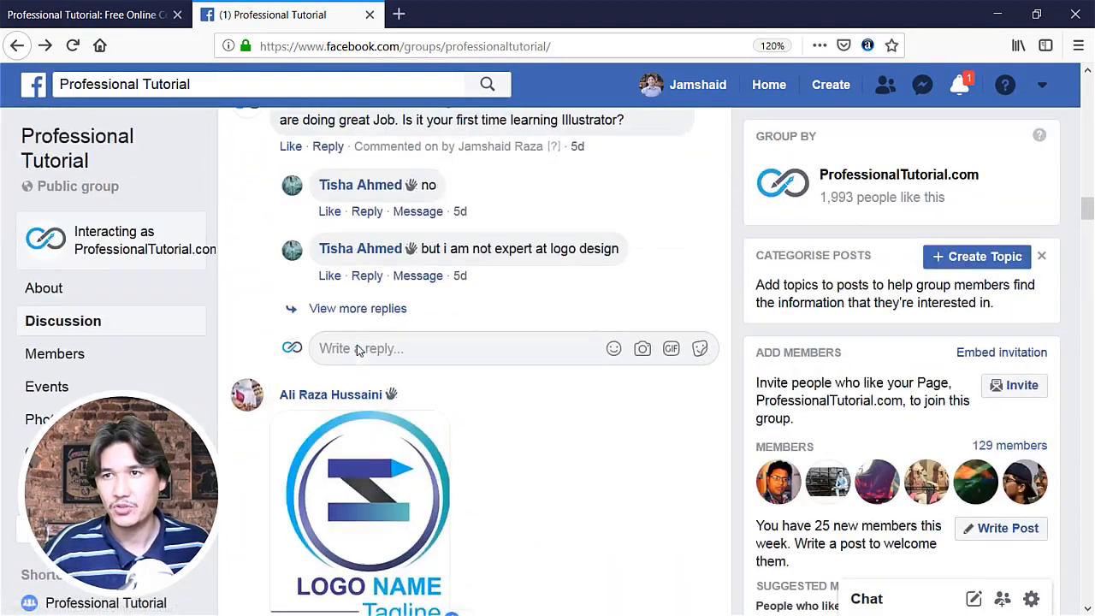
{"action": "scroll", "coordinate": [357, 347], "scroll_direction": "up", "scroll_amount": 10}
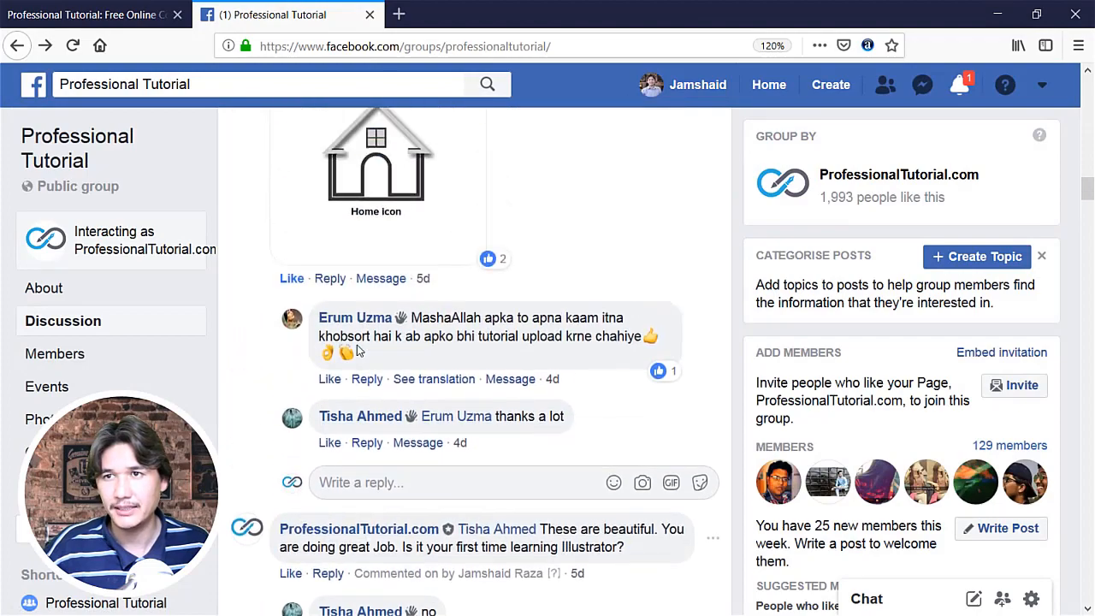
{"action": "scroll", "coordinate": [358, 351], "scroll_direction": "up", "scroll_amount": 15}
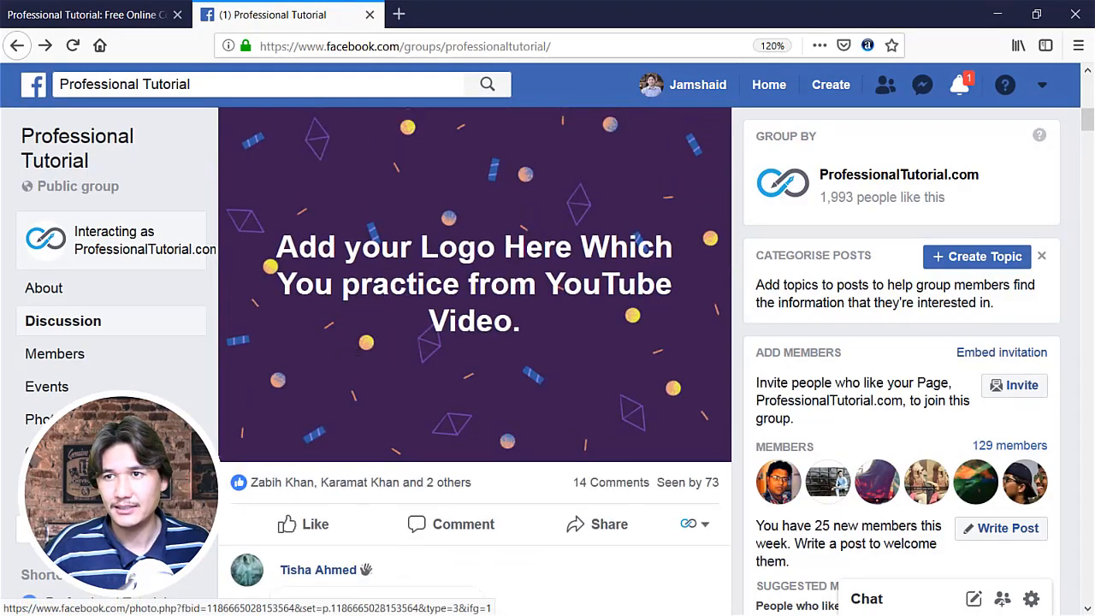
{"action": "scroll", "coordinate": [358, 351], "scroll_direction": "down", "scroll_amount": 12}
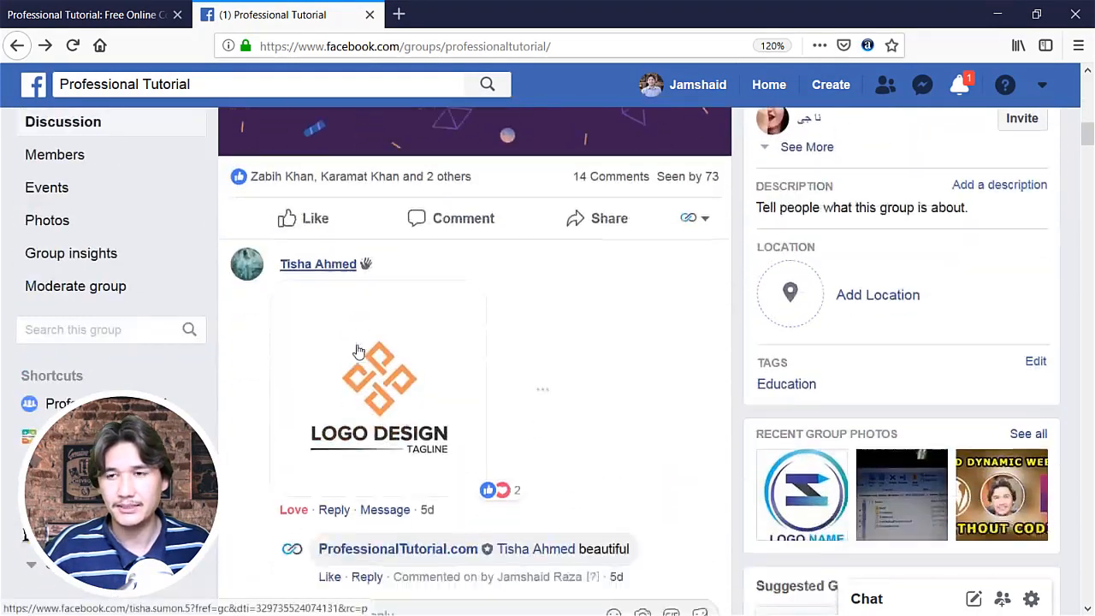
{"action": "scroll", "coordinate": [359, 351], "scroll_direction": "down", "scroll_amount": 6}
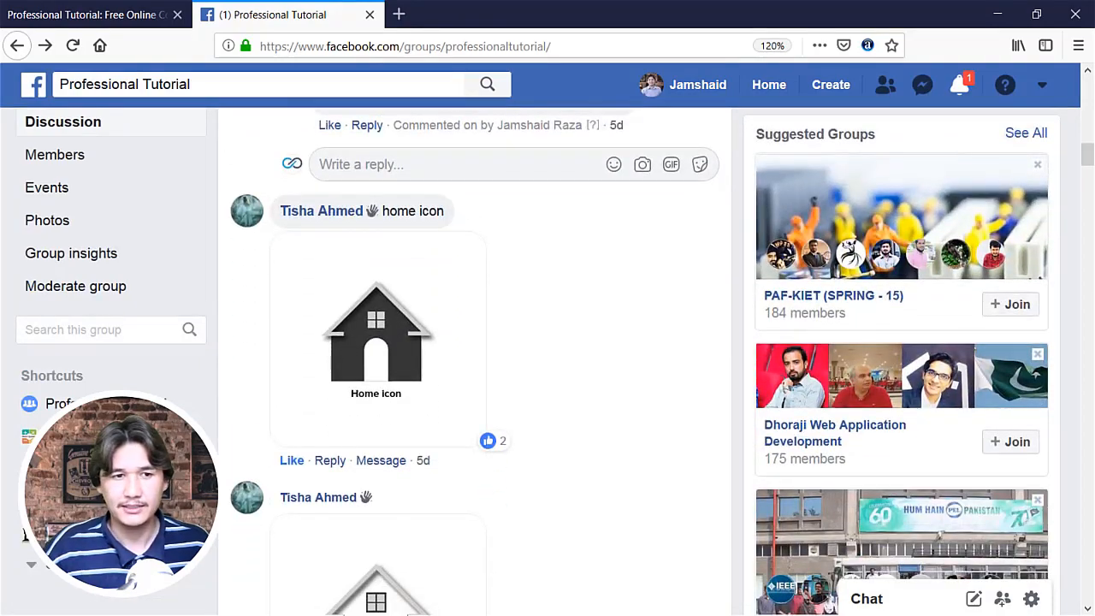
{"action": "scroll", "coordinate": [577, 358], "scroll_direction": "up", "scroll_amount": 12}
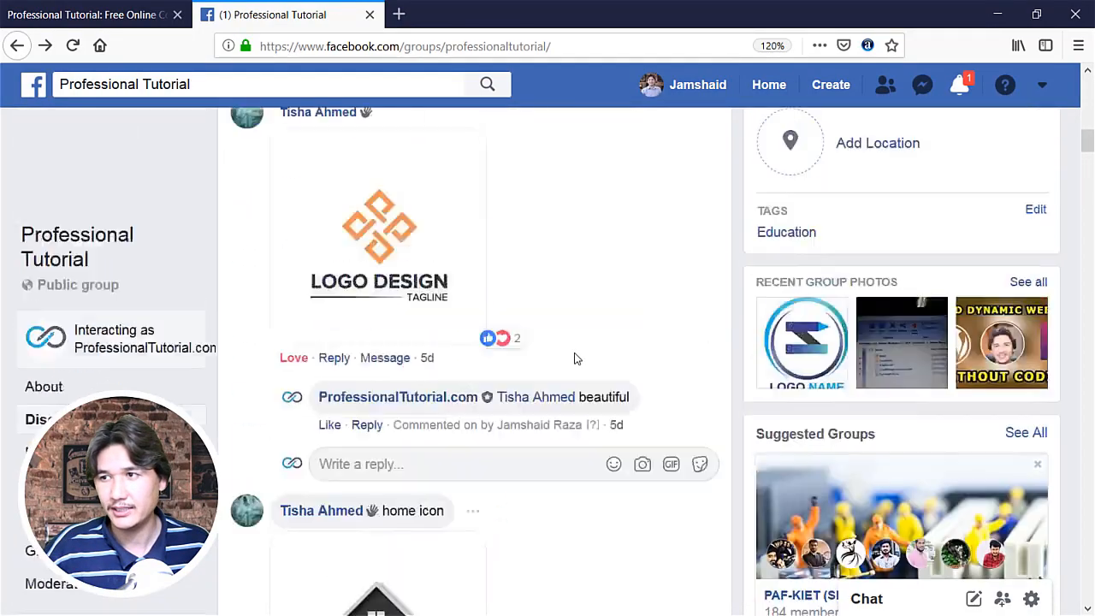